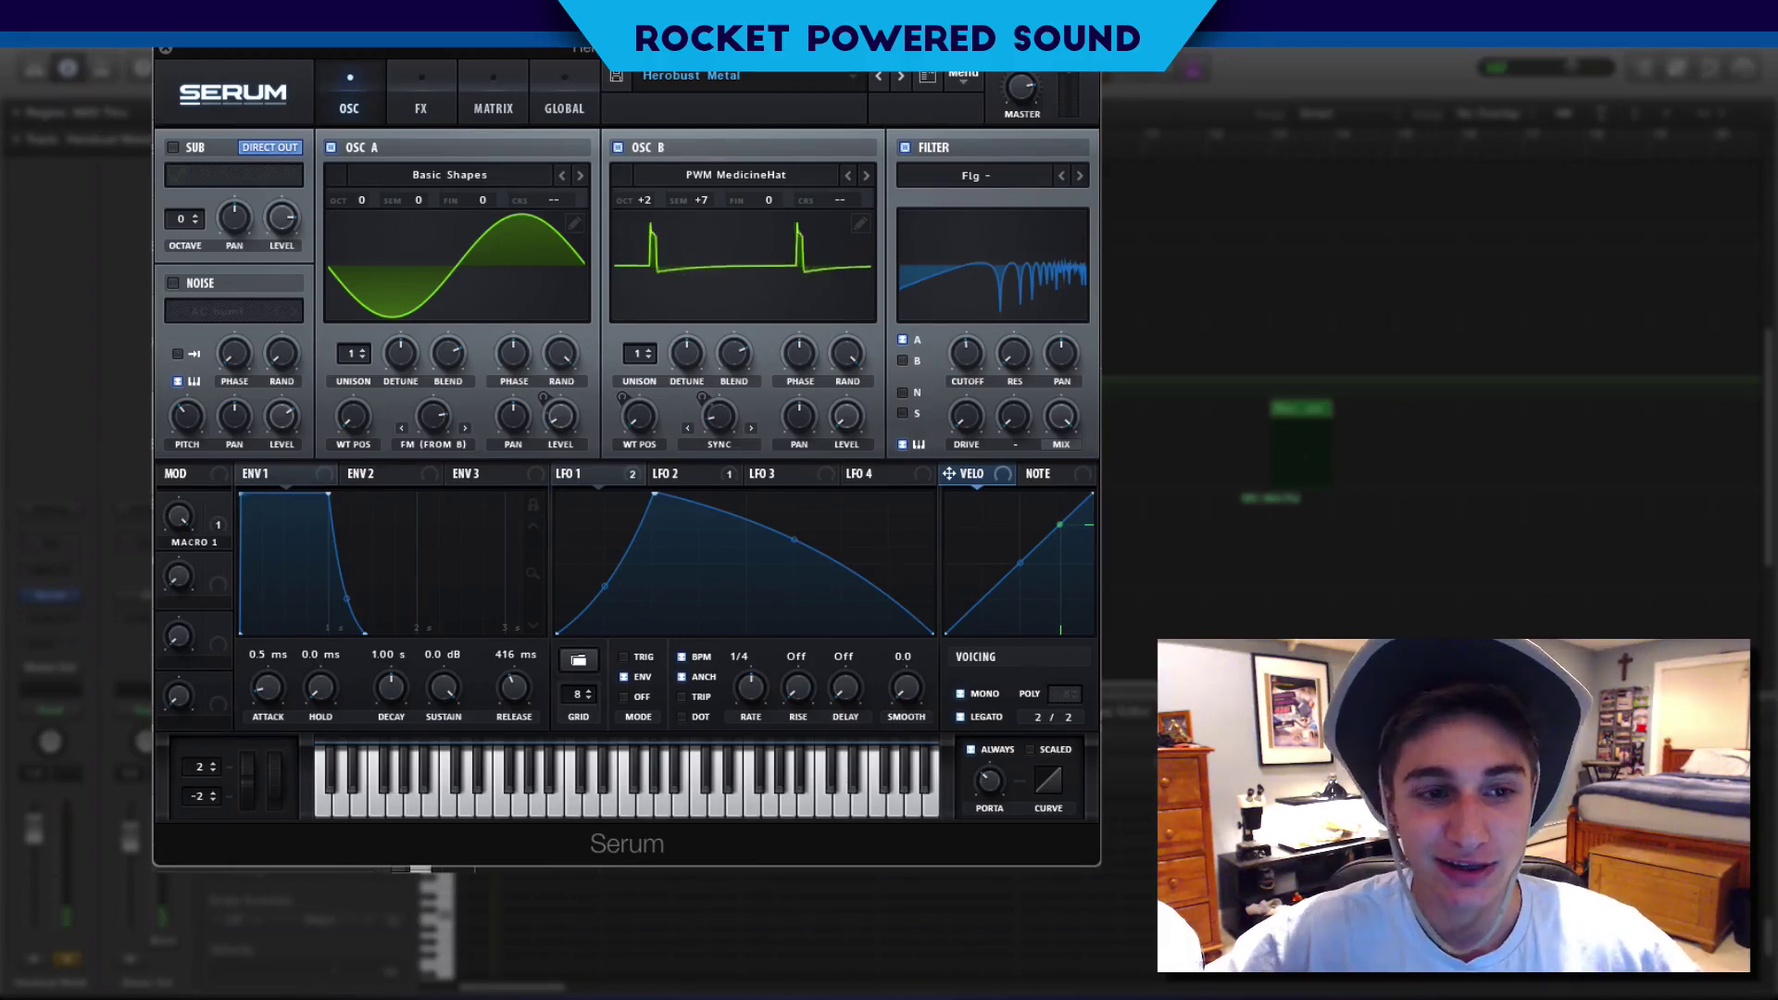
Load Init Preset from Serum's menu to get a default saw with OSC B and filter off.
mouse_move(179, 516)
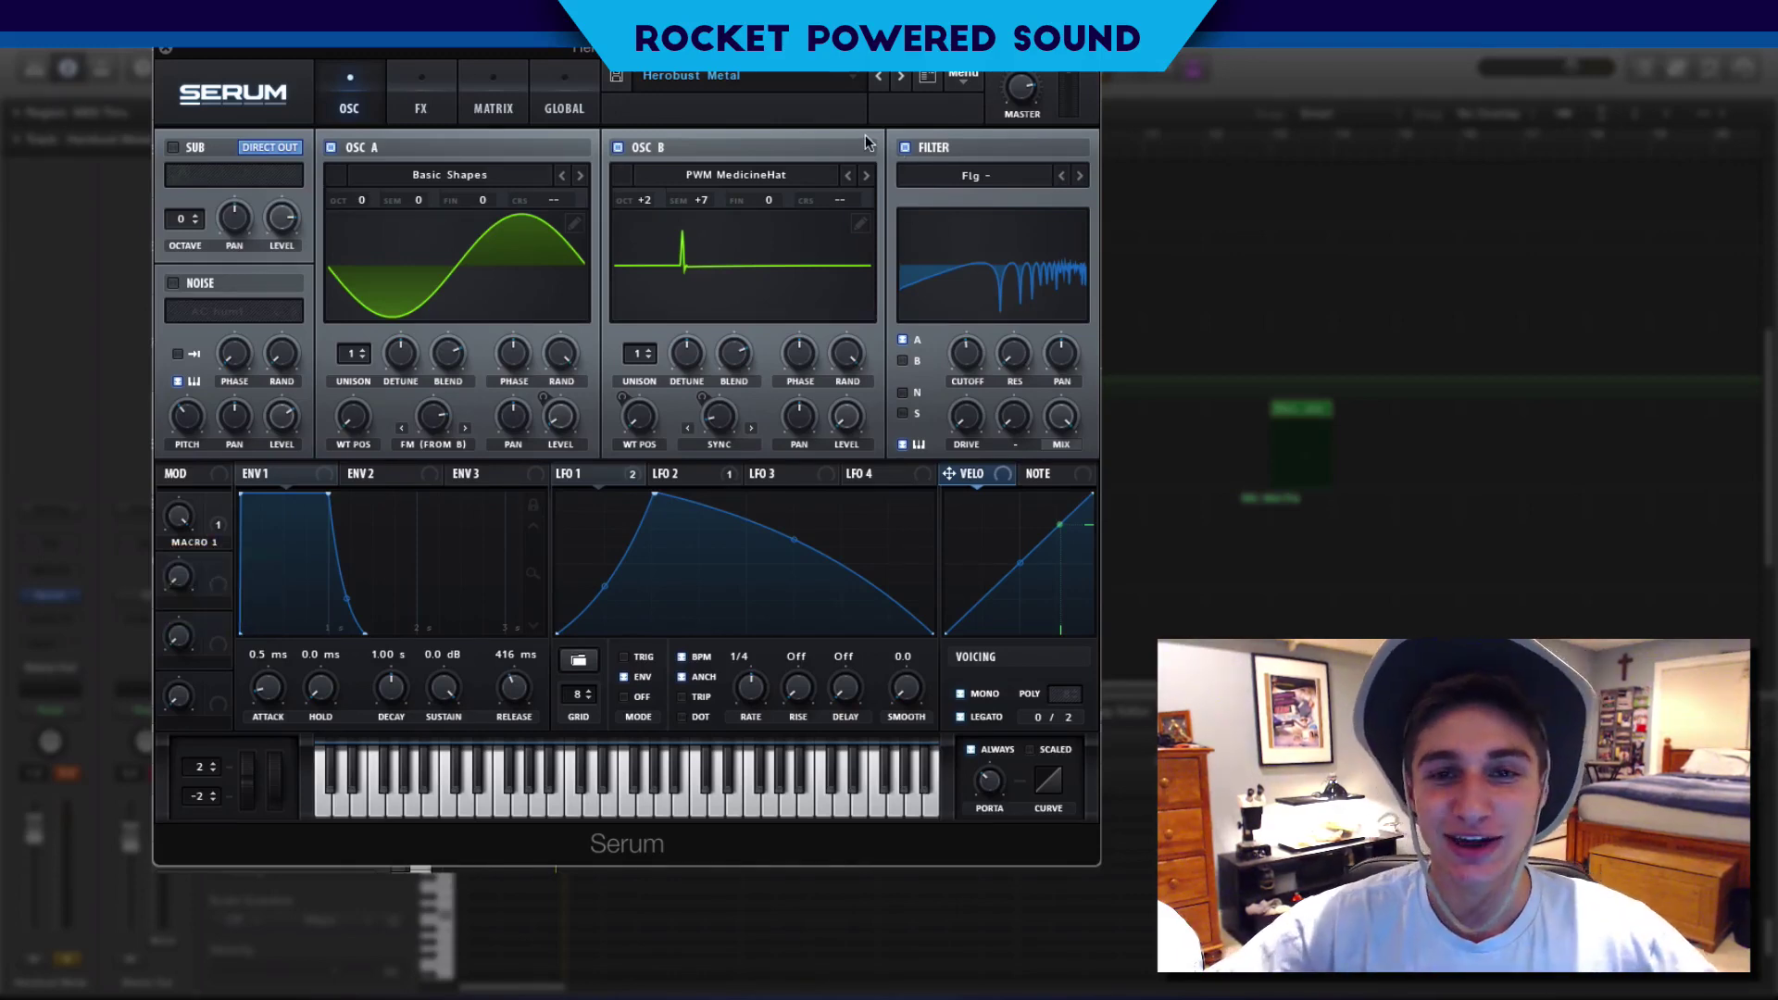
click(979, 77)
click(1007, 165)
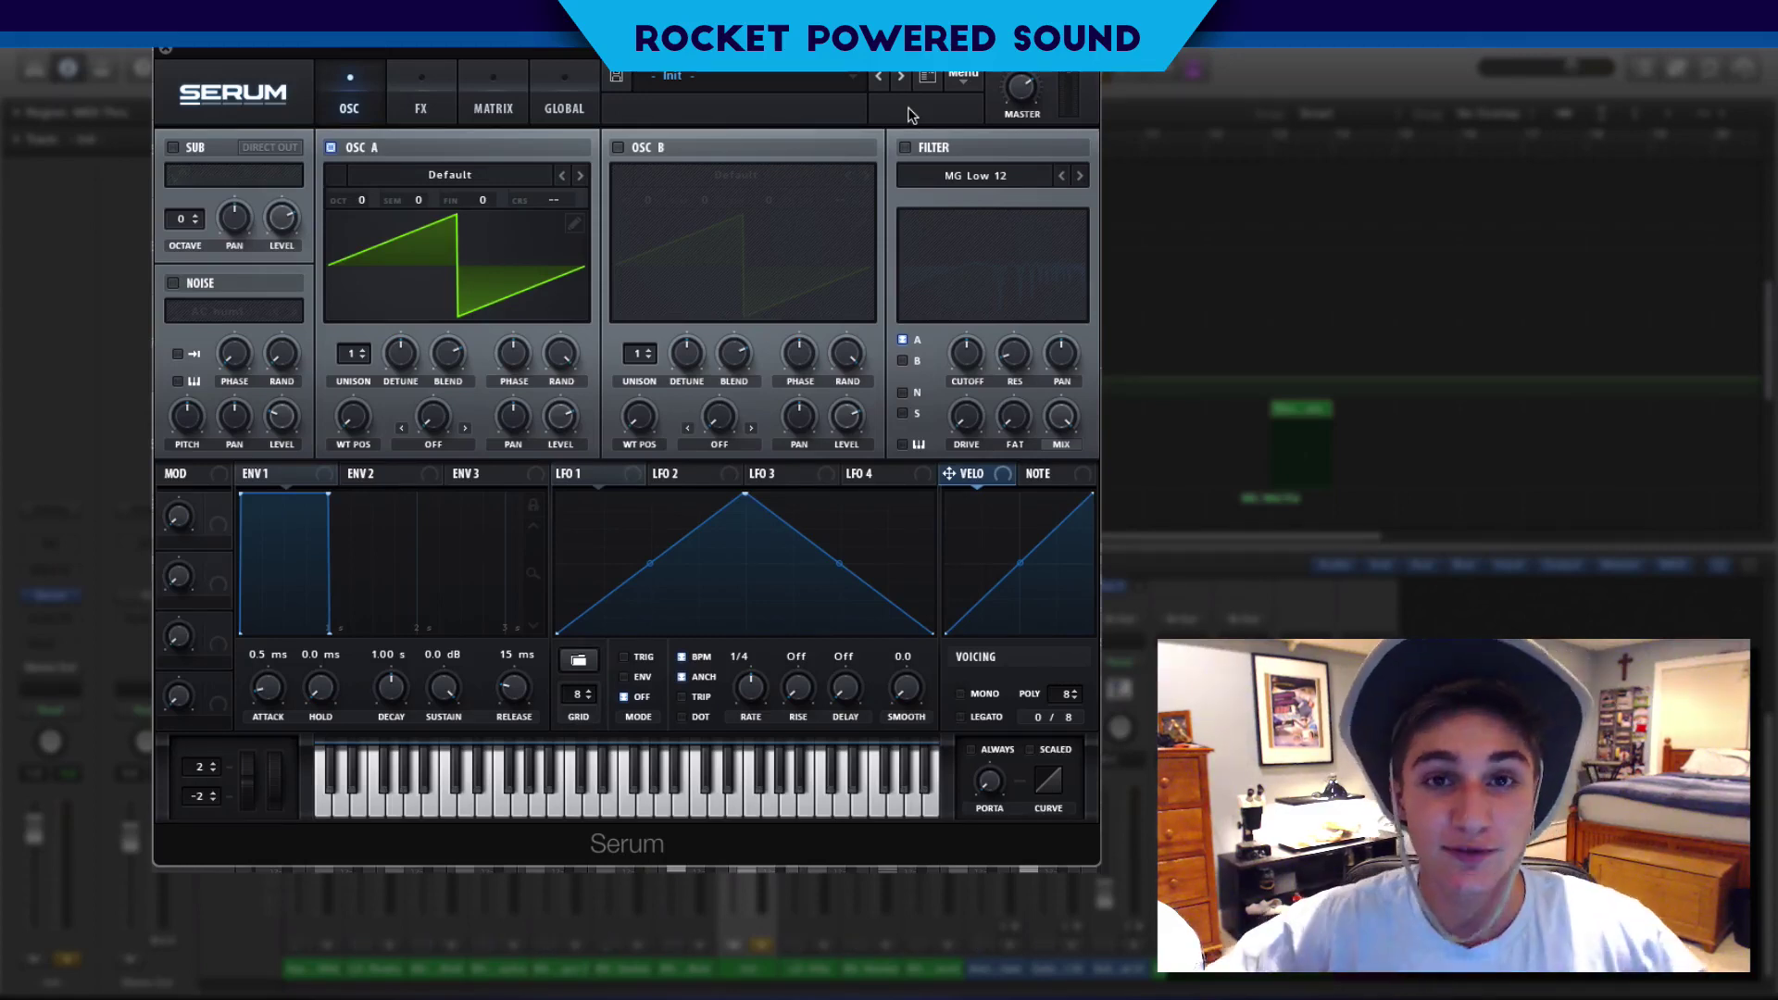
Load the Analog_BD_Sin wavetable from the Analog category into oscillator A.
click(434, 182)
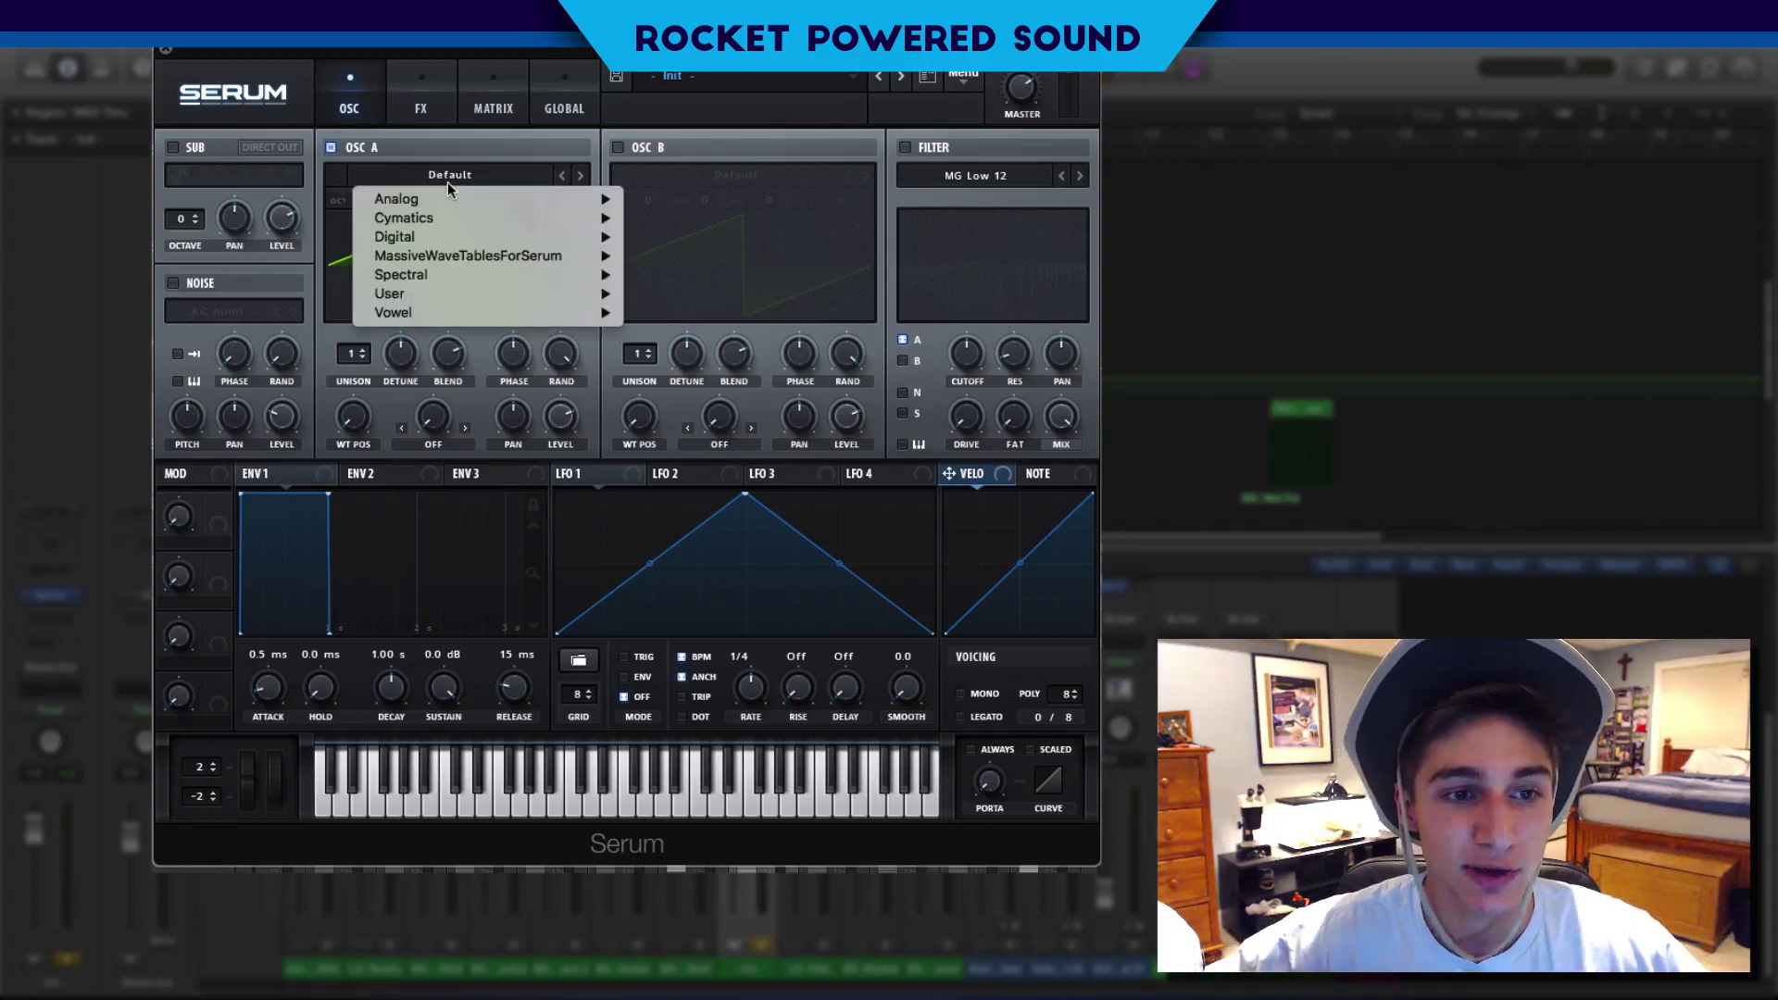
mouse_move(497, 202)
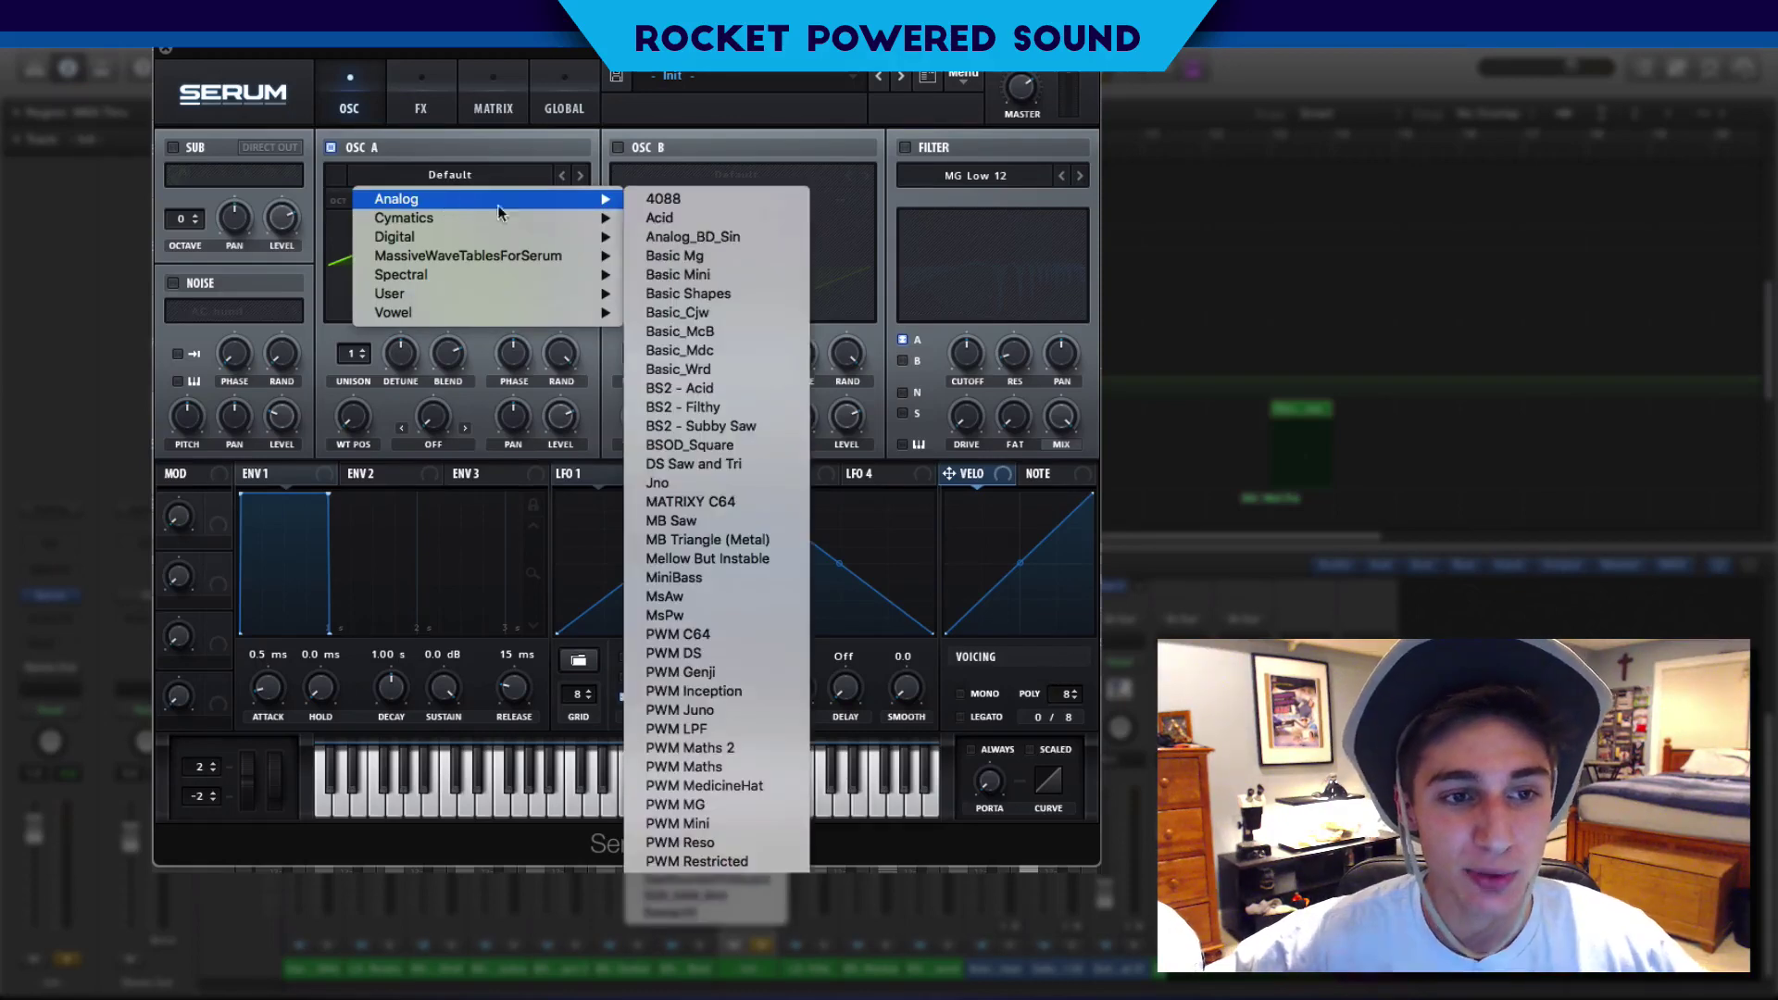
click(731, 237)
click(450, 175)
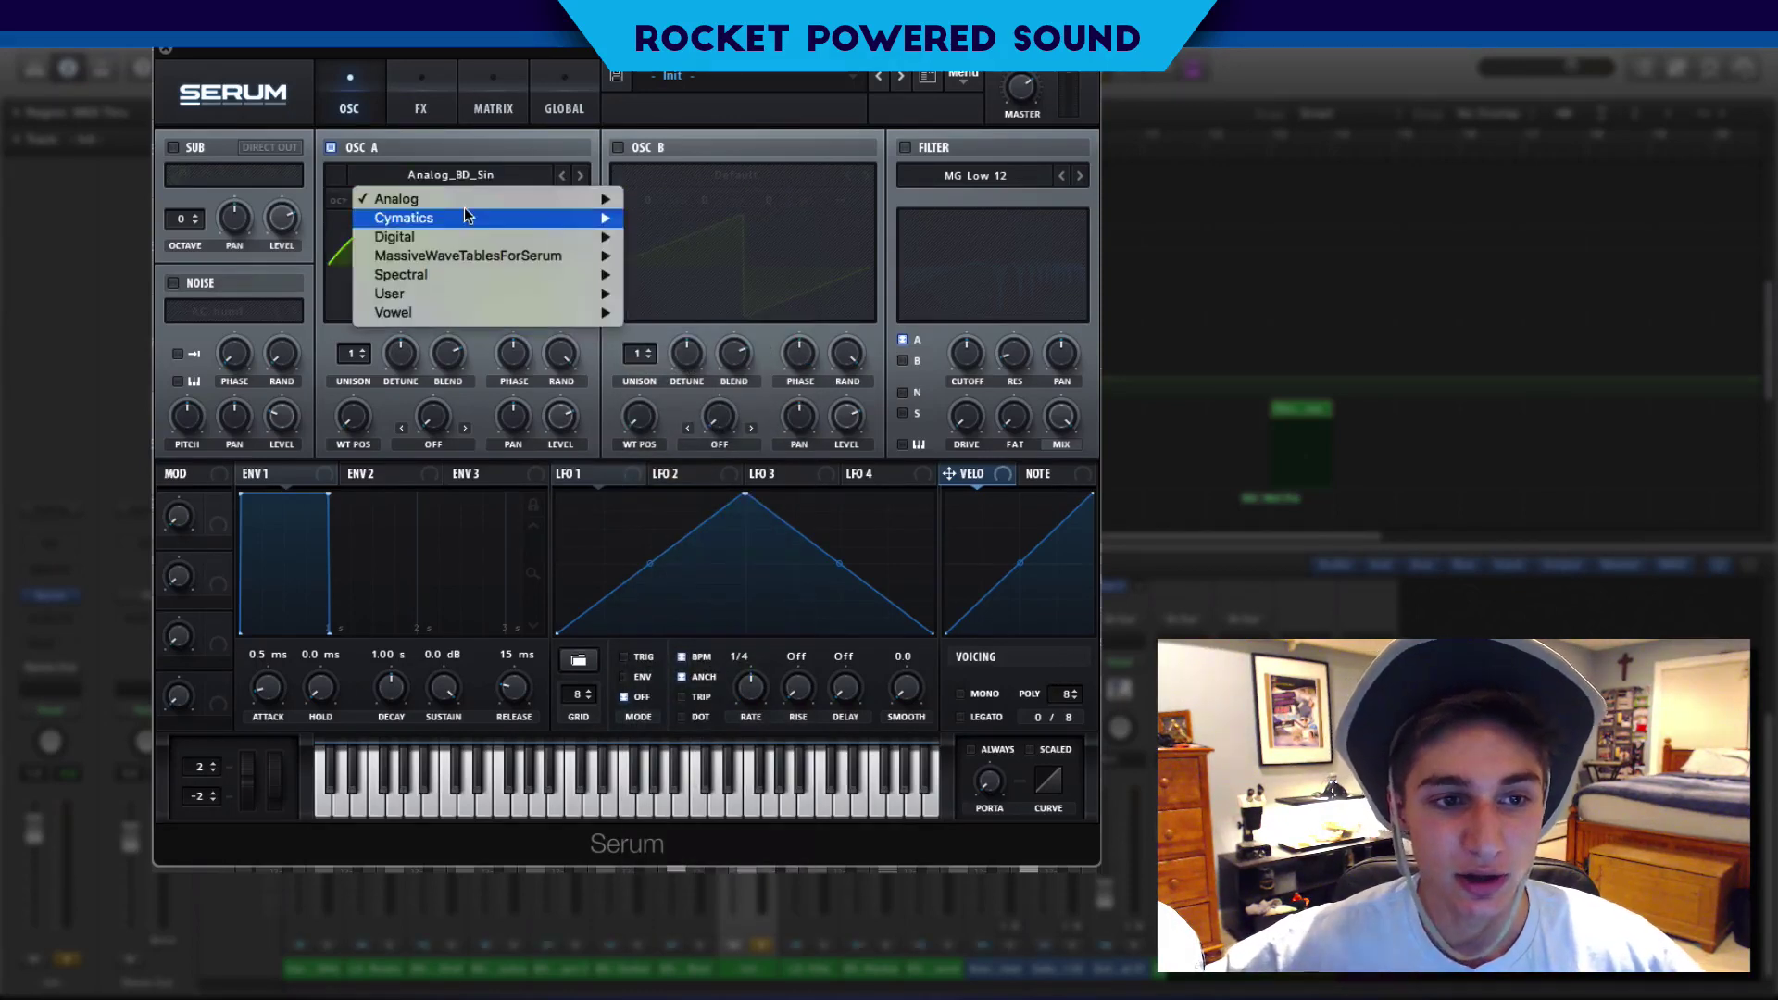
click(443, 435)
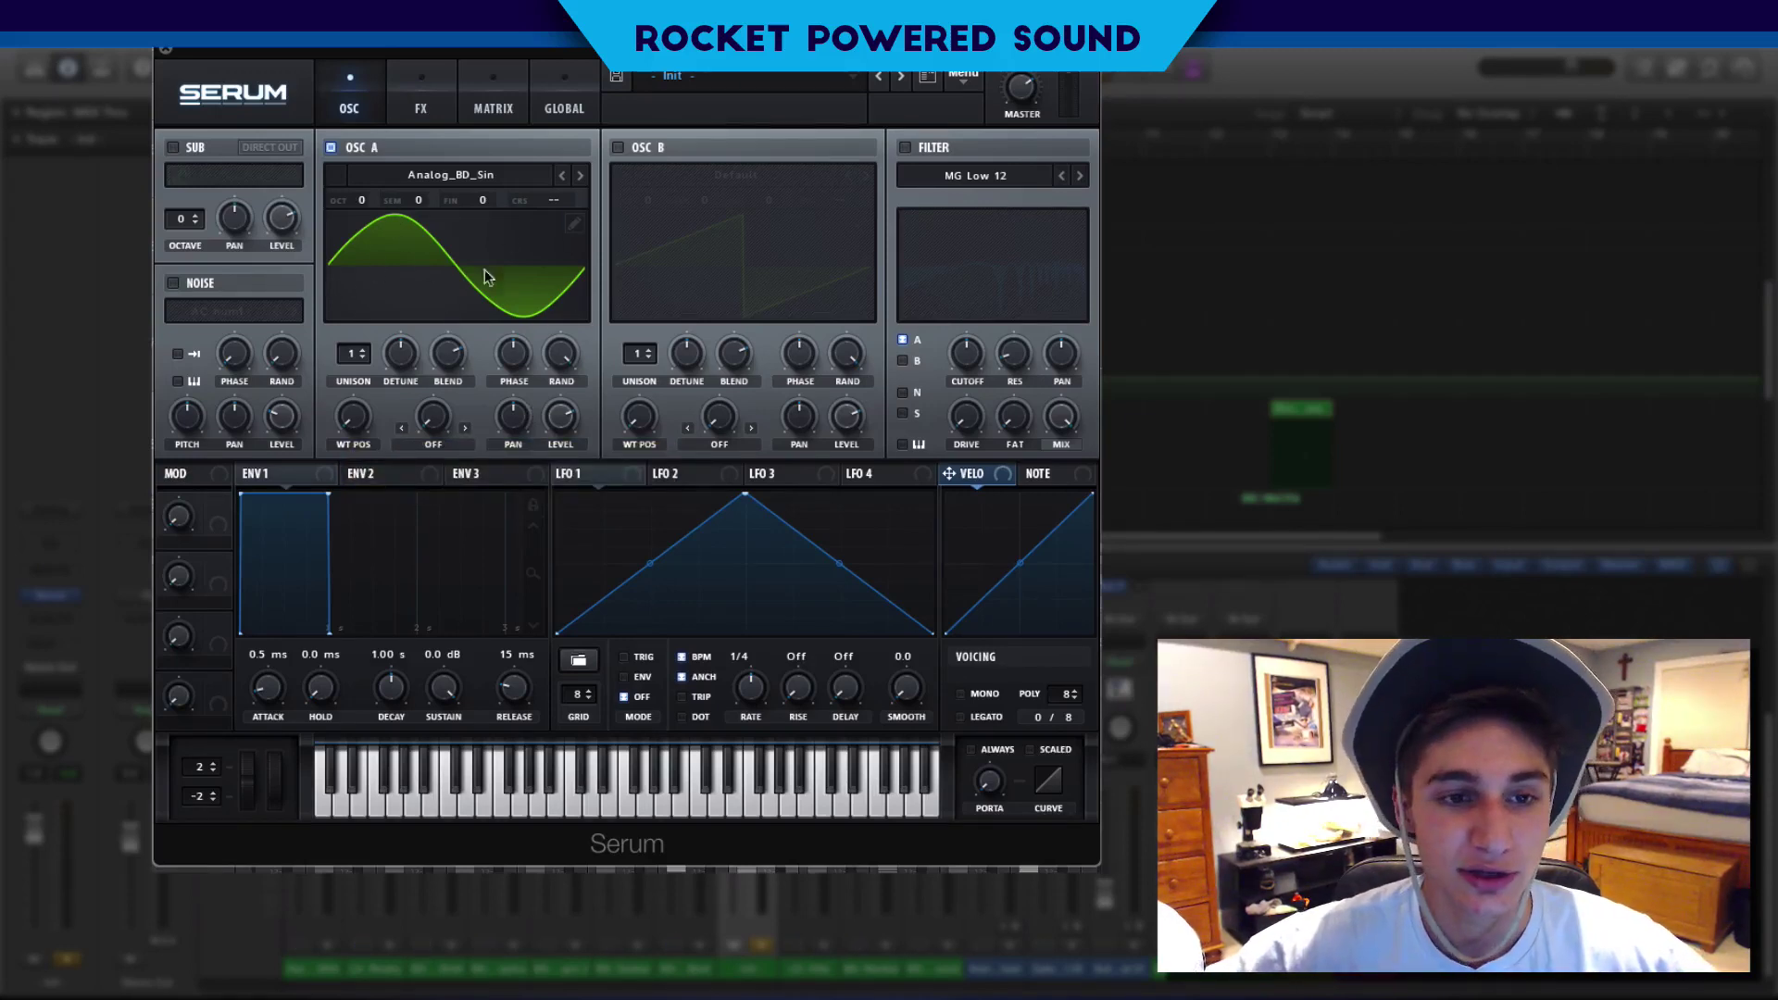
Set OSC A warp to FM (from B) at about 74% and route LFO 1 to OSC A's level.
click(431, 447)
click(458, 812)
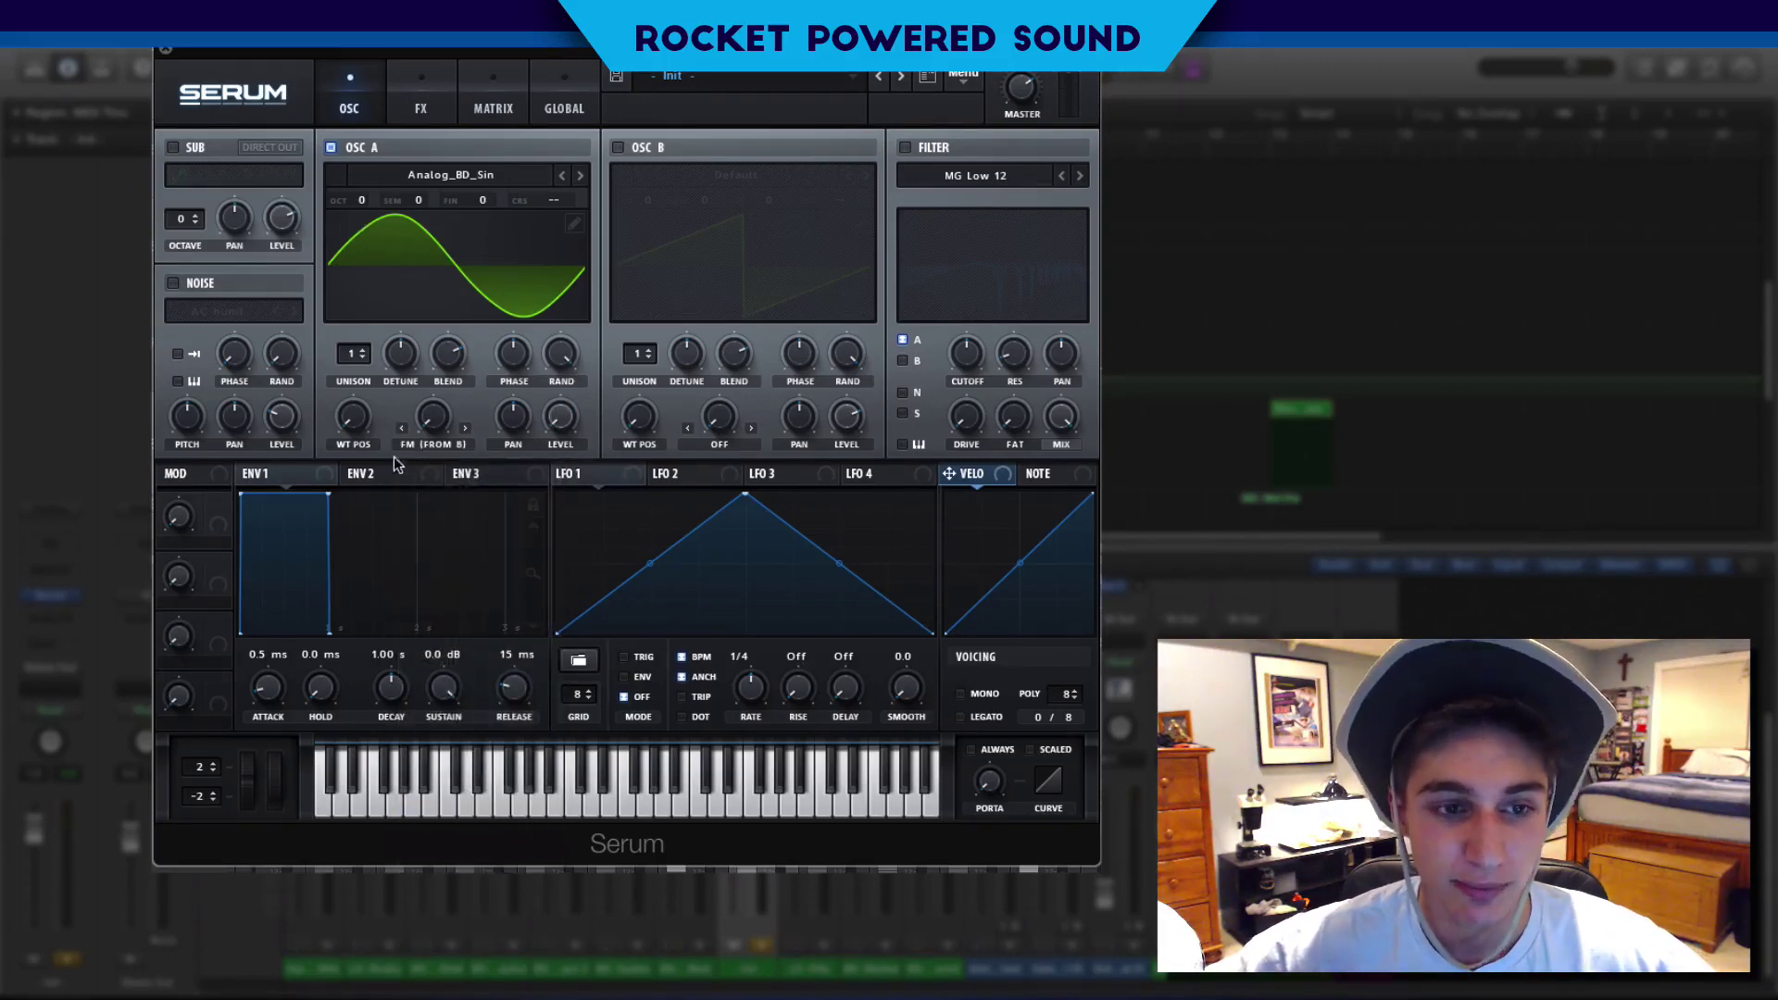
drag(431, 410, 465, 263)
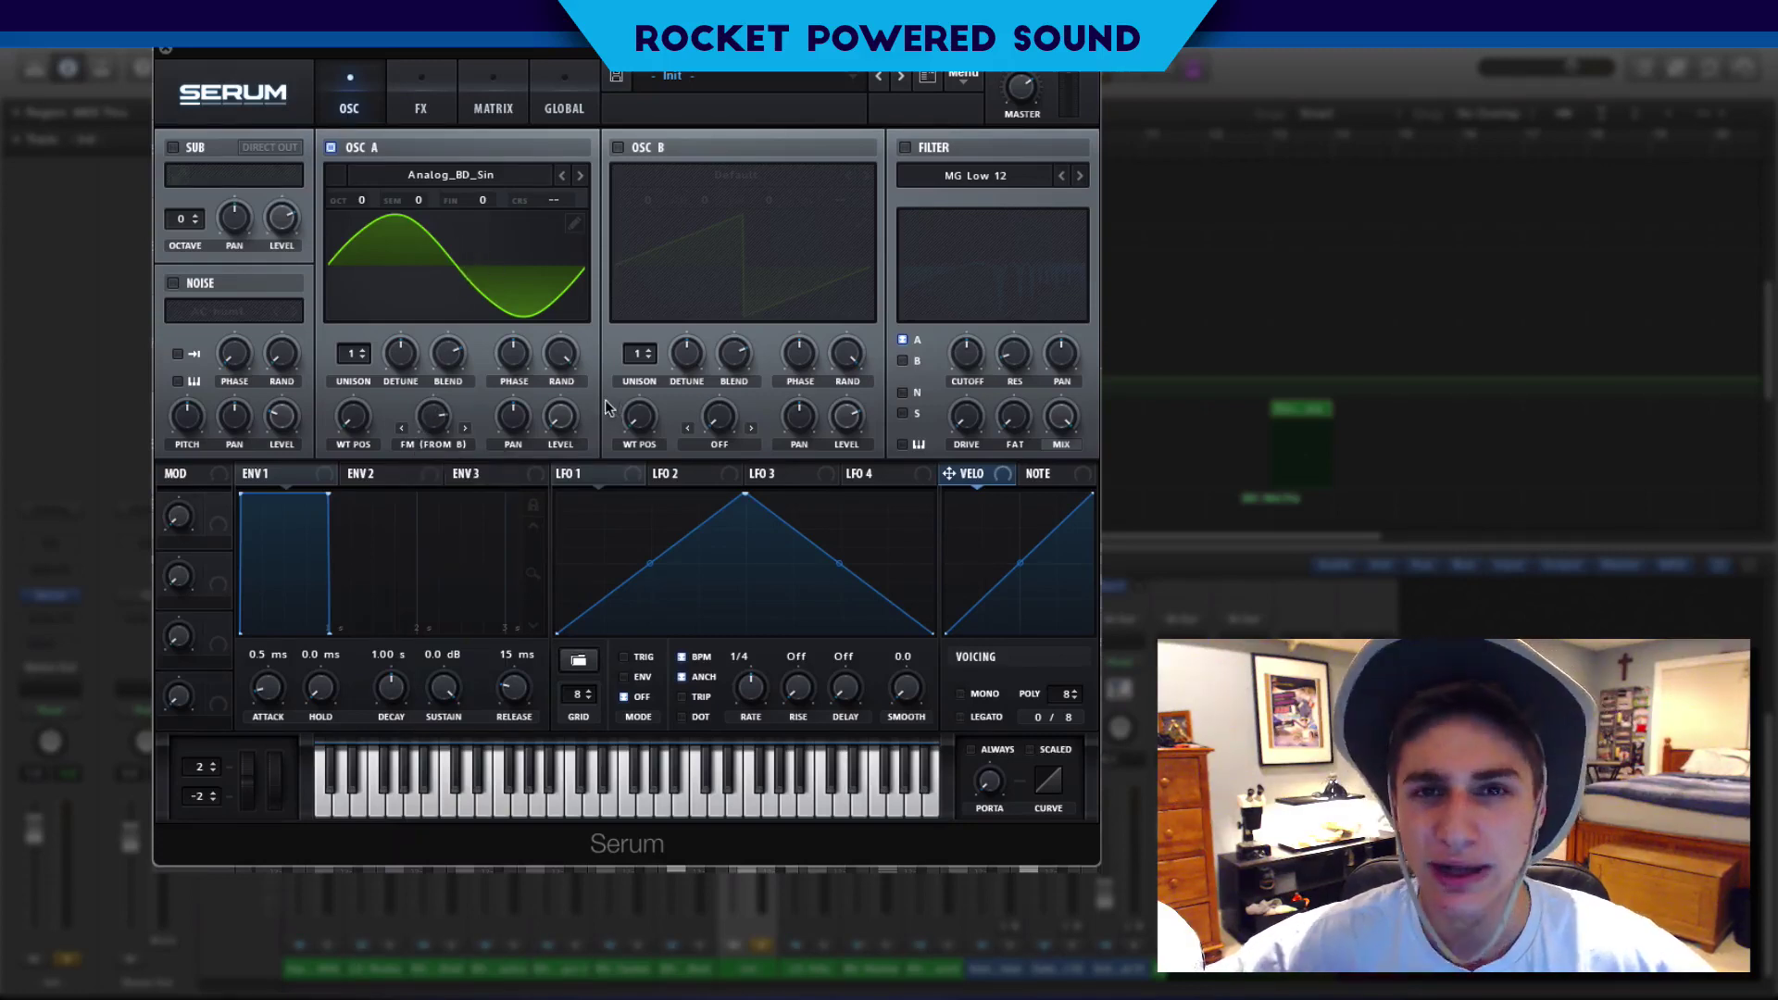
drag(599, 466, 561, 418)
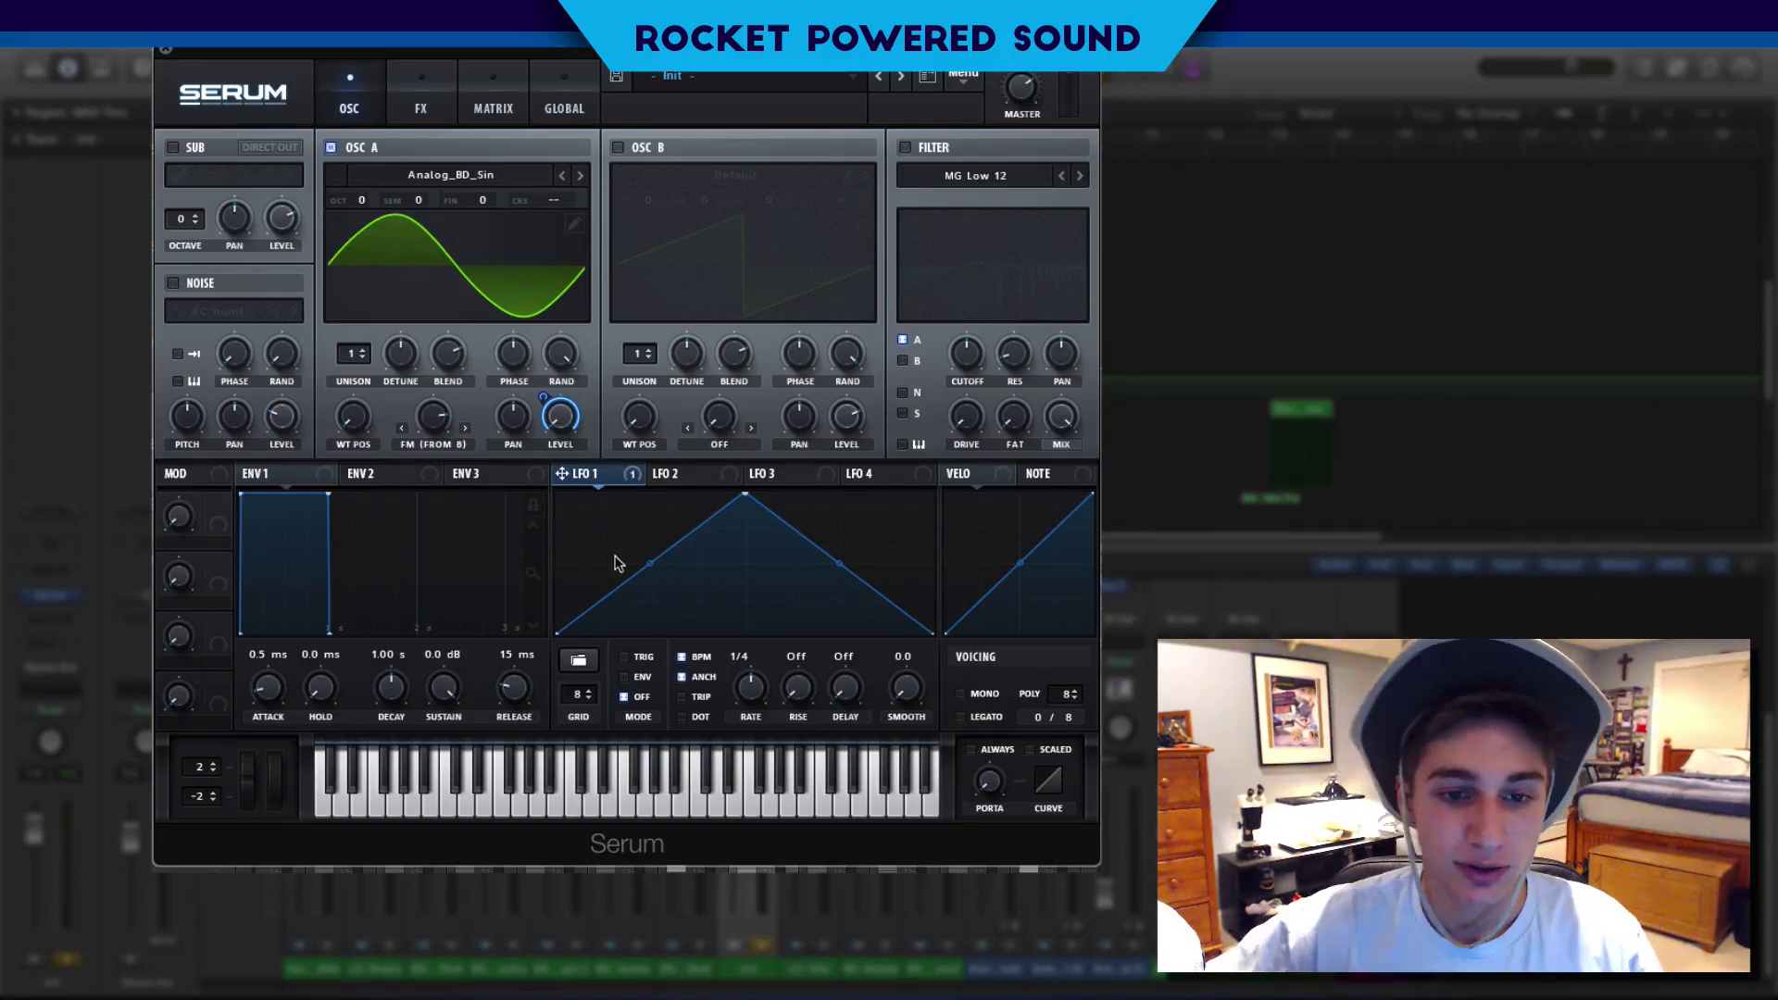
Reshape LFO 1 into a curved decay in ENV mode and set Env 1 release to 753 ms.
drag(747, 495, 651, 492)
mouse_move(608, 560)
mouse_down()
mouse_move(611, 585)
mouse_move(632, 578)
mouse_up()
drag(789, 560, 796, 546)
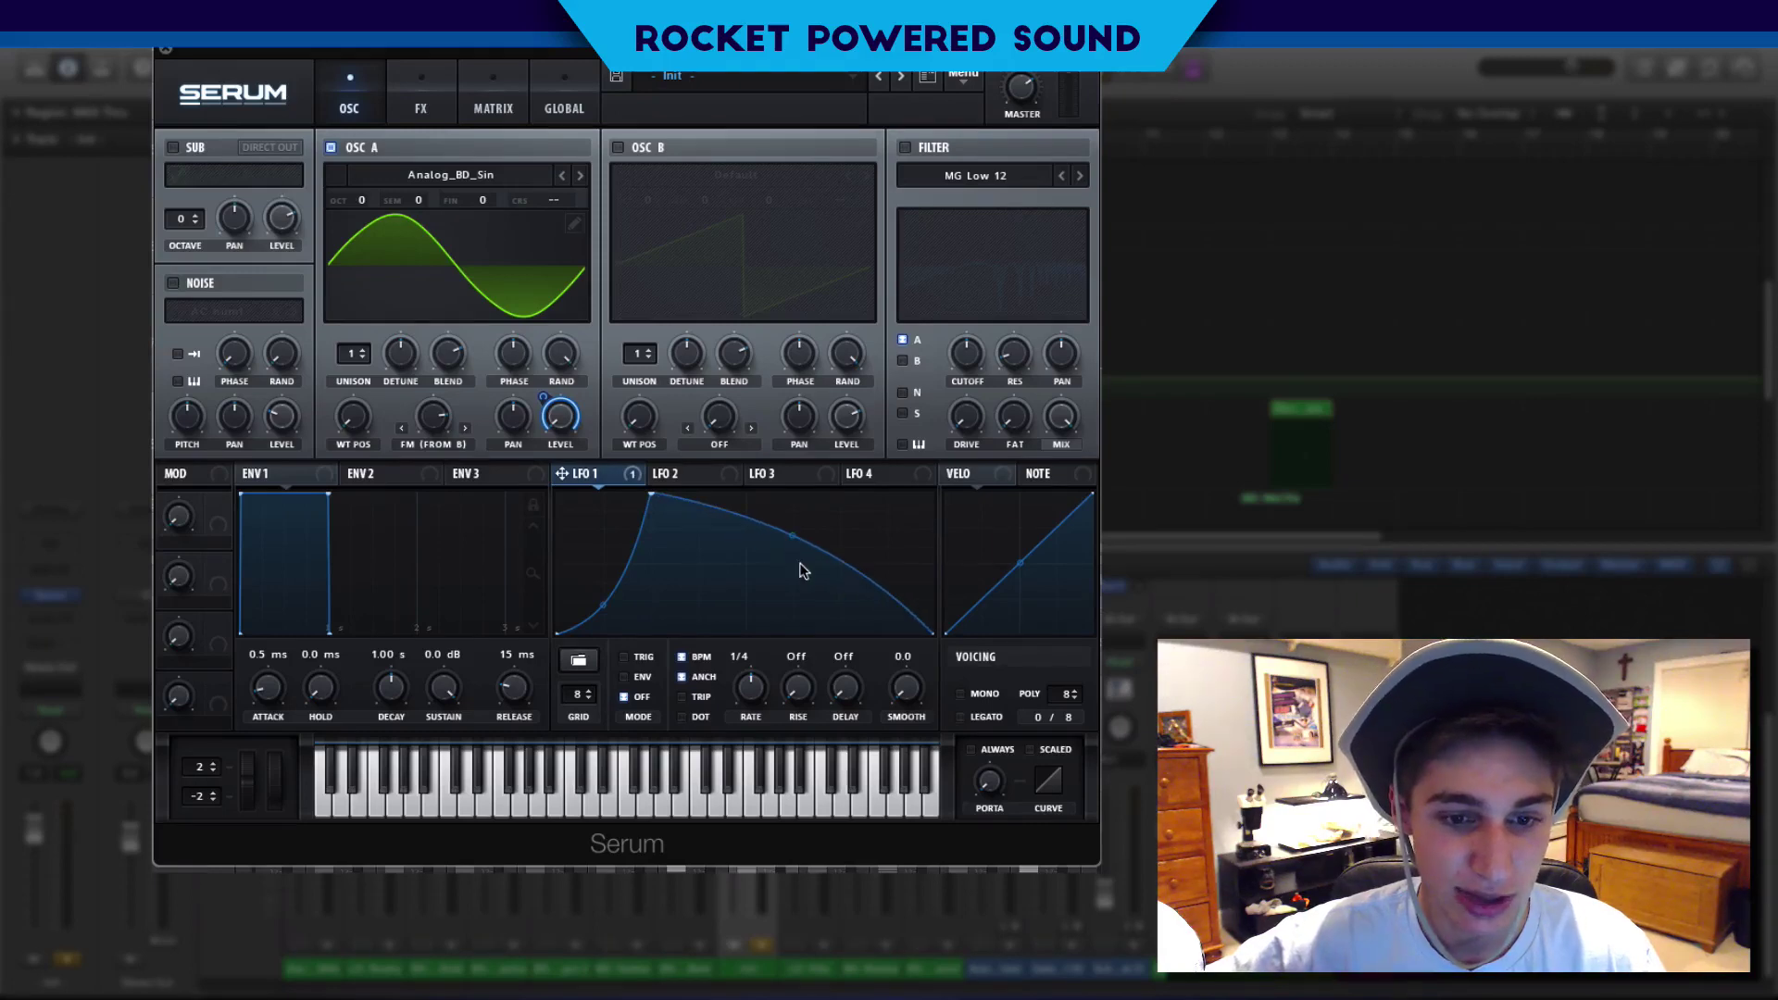
click(624, 677)
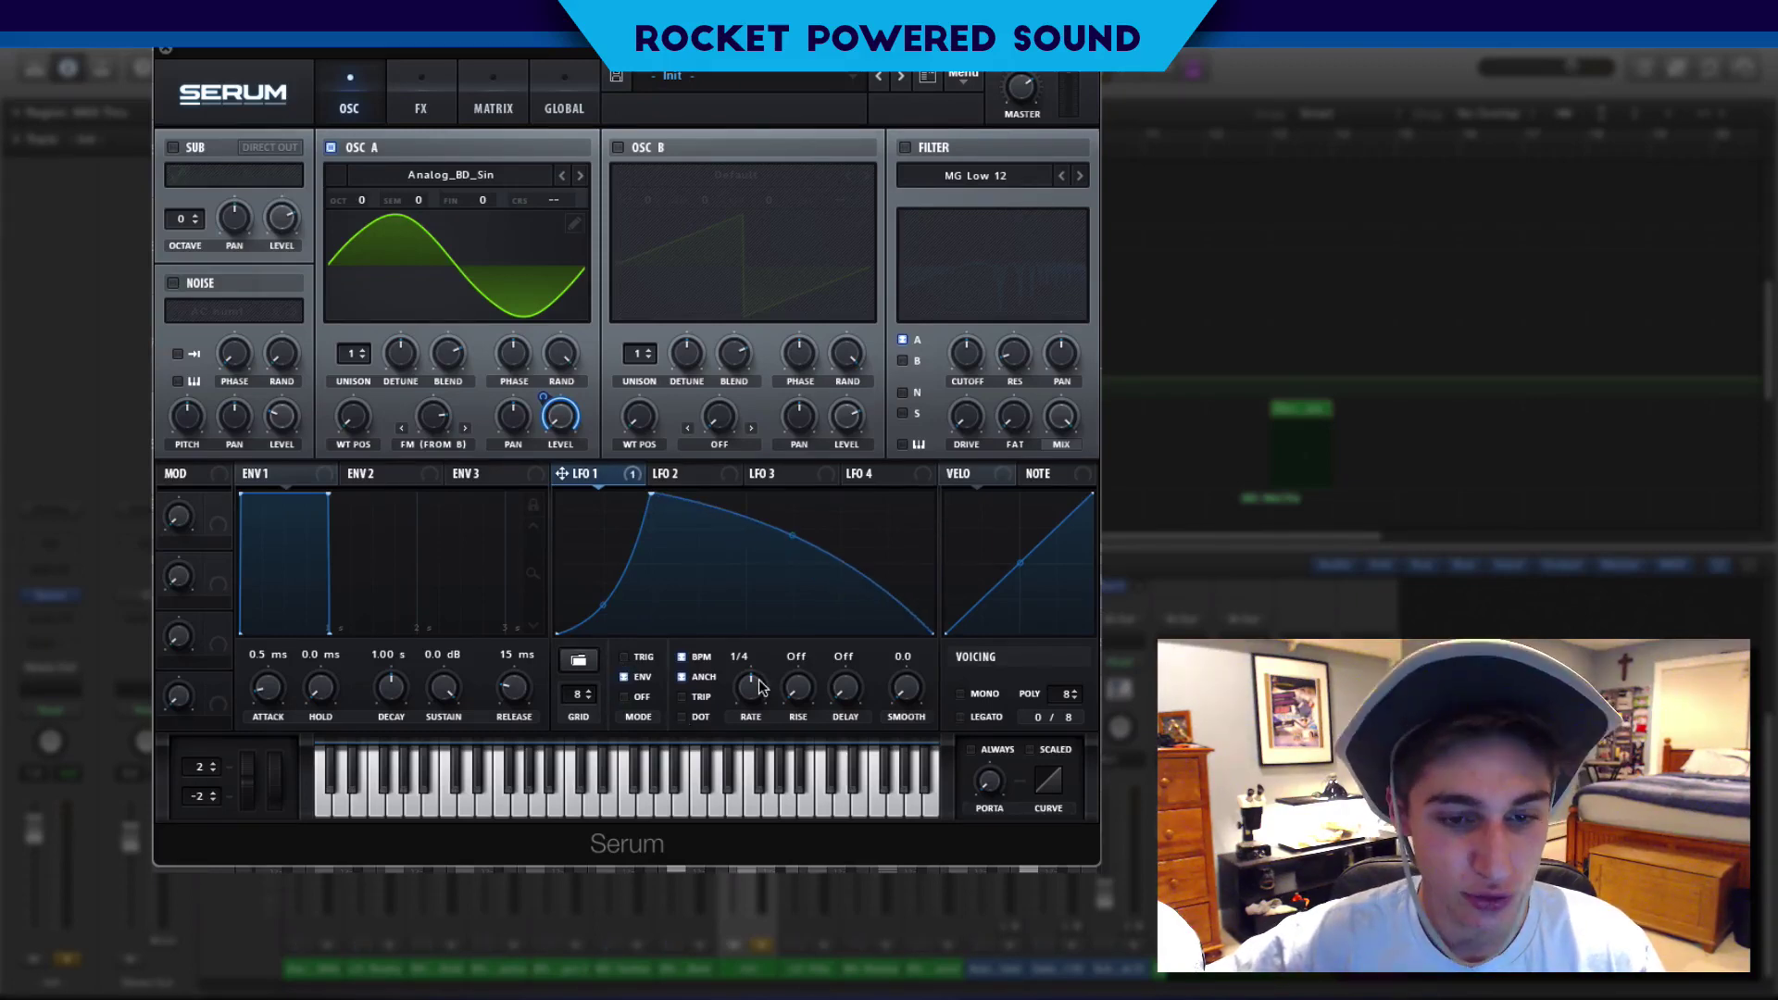
drag(508, 667, 537, 653)
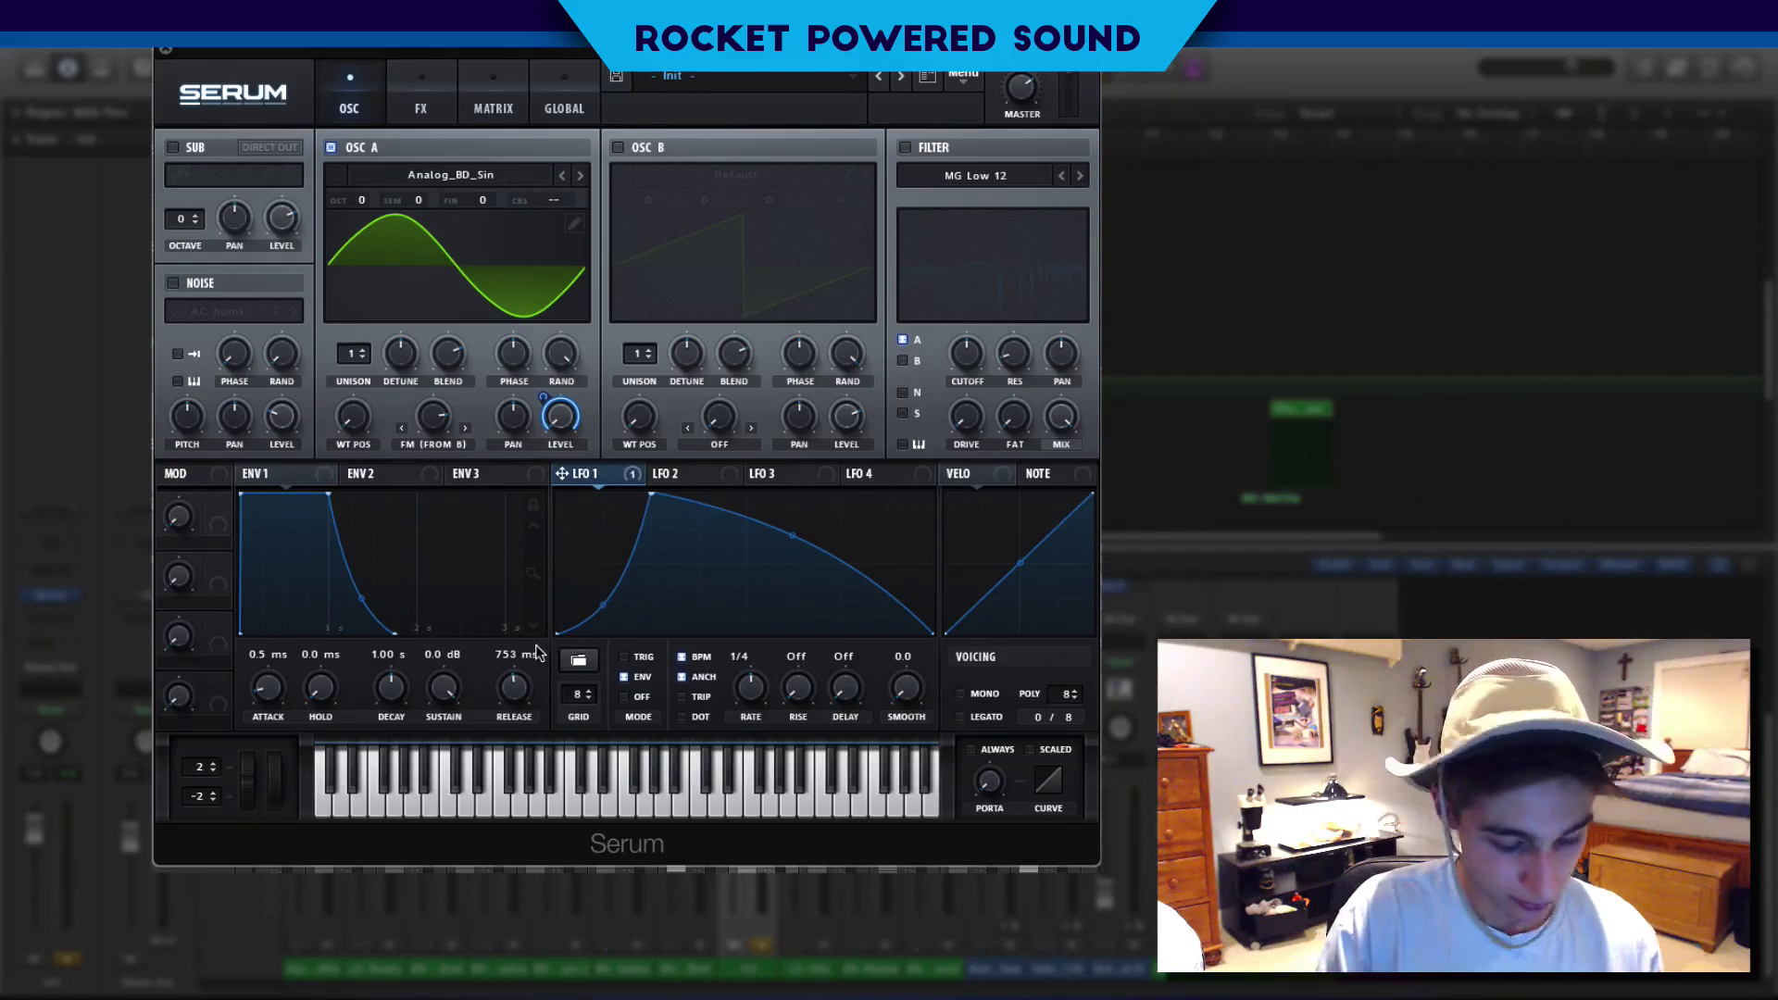
key(super+k)
key(h)
key(d)
key(g)
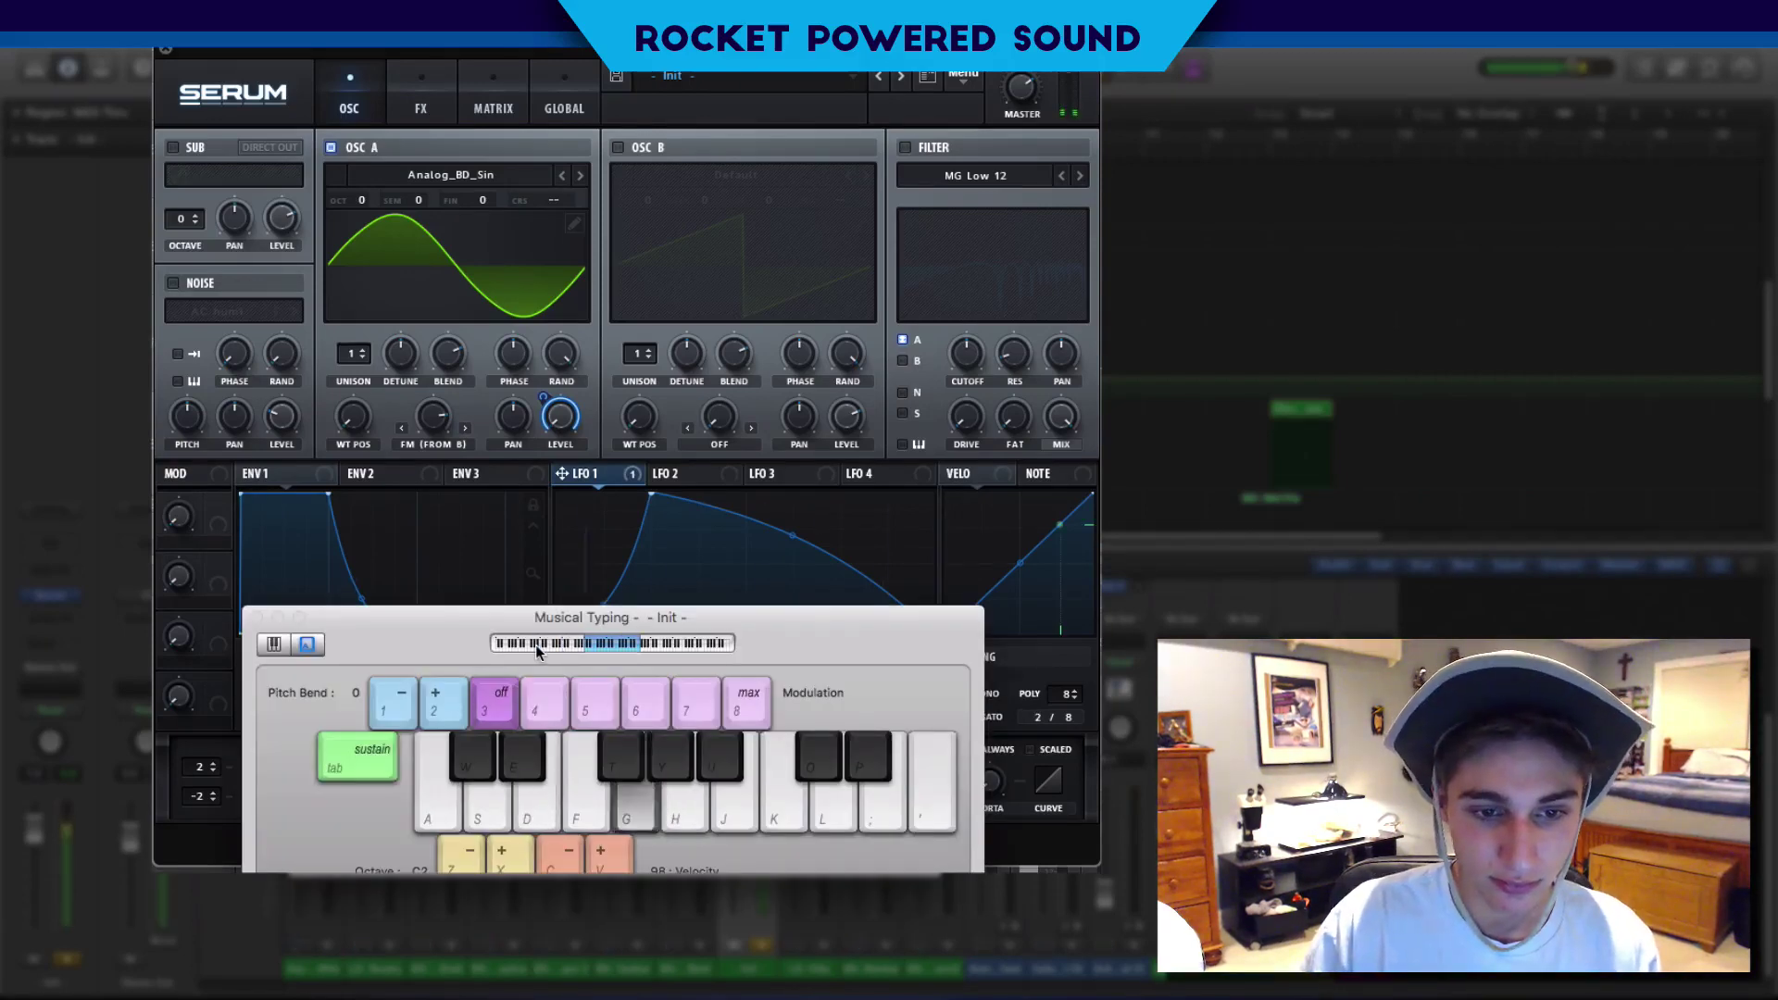
key(d)
key(d)
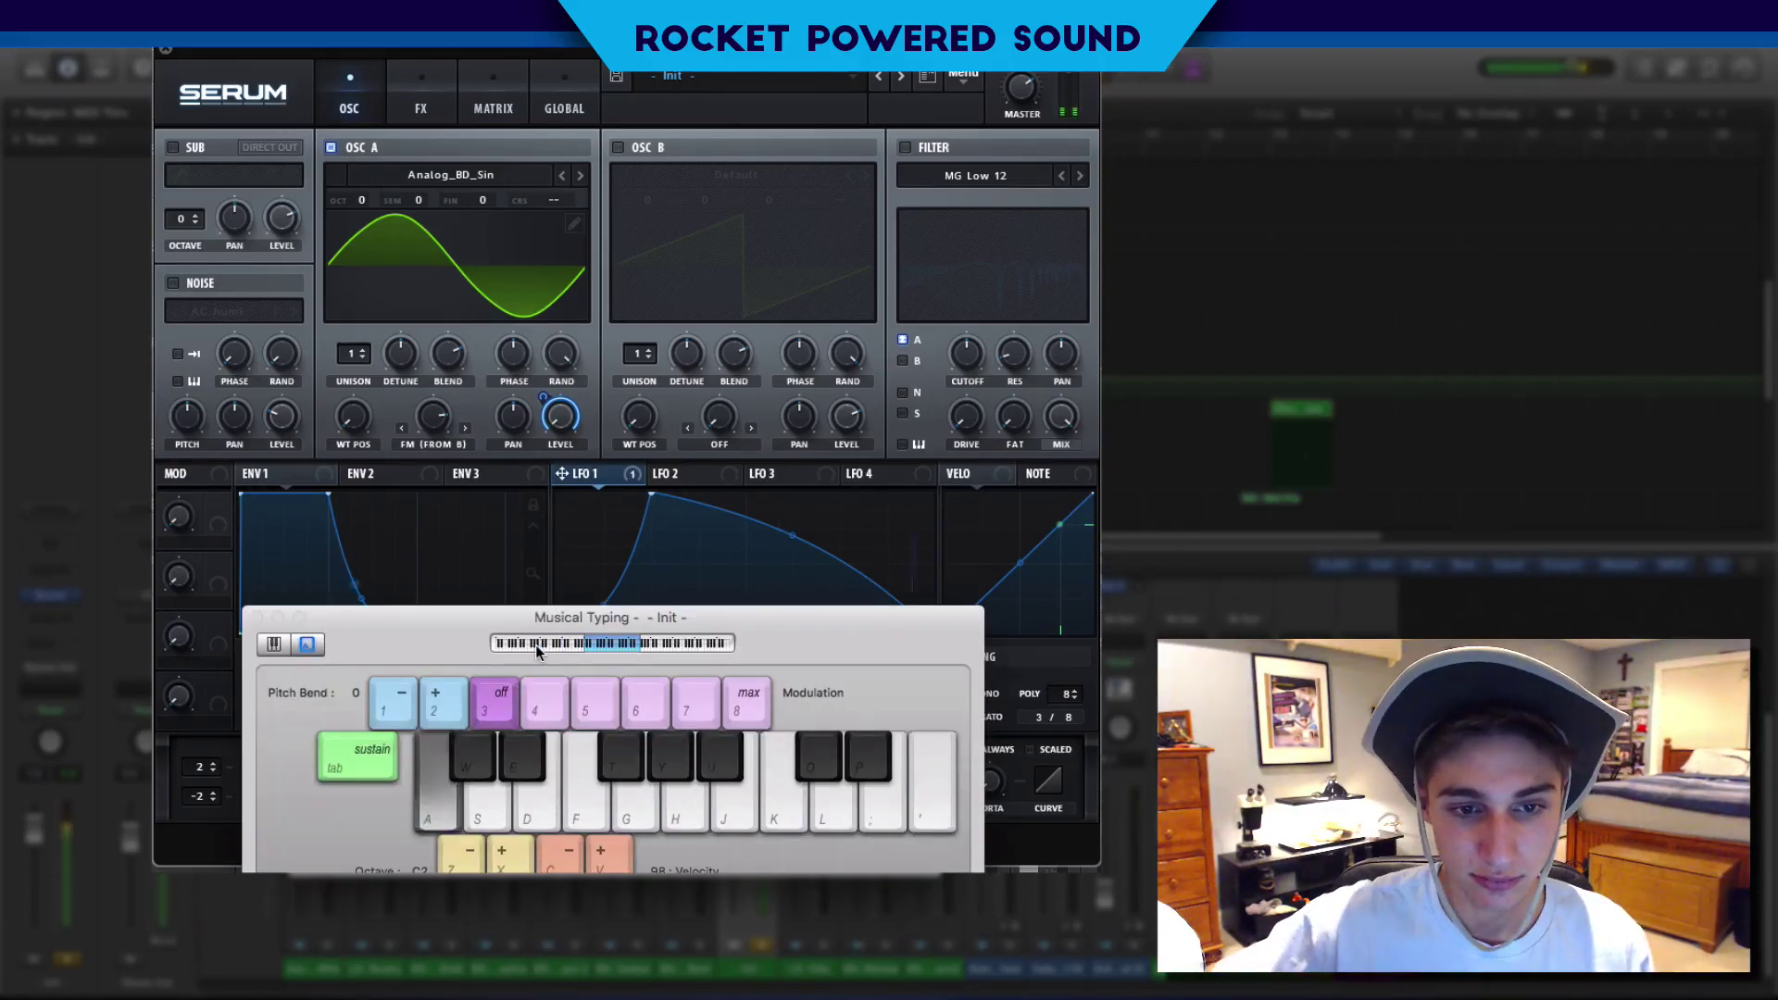
key(a)
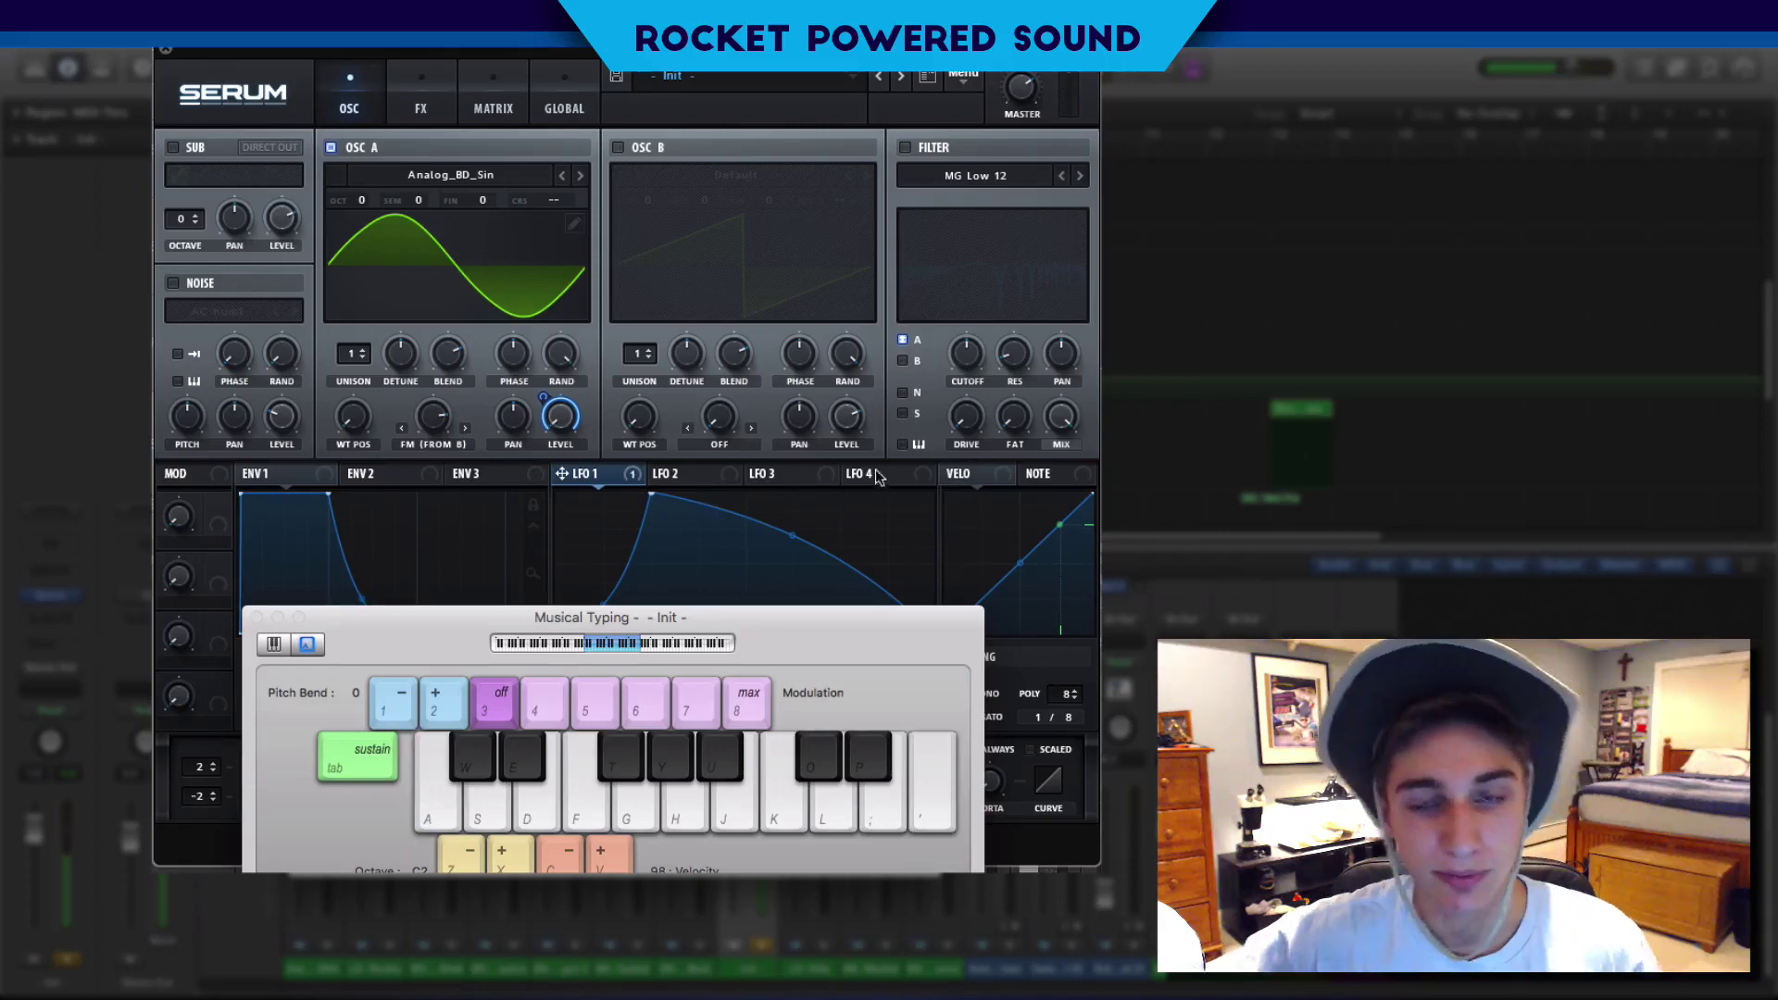
key(super+k)
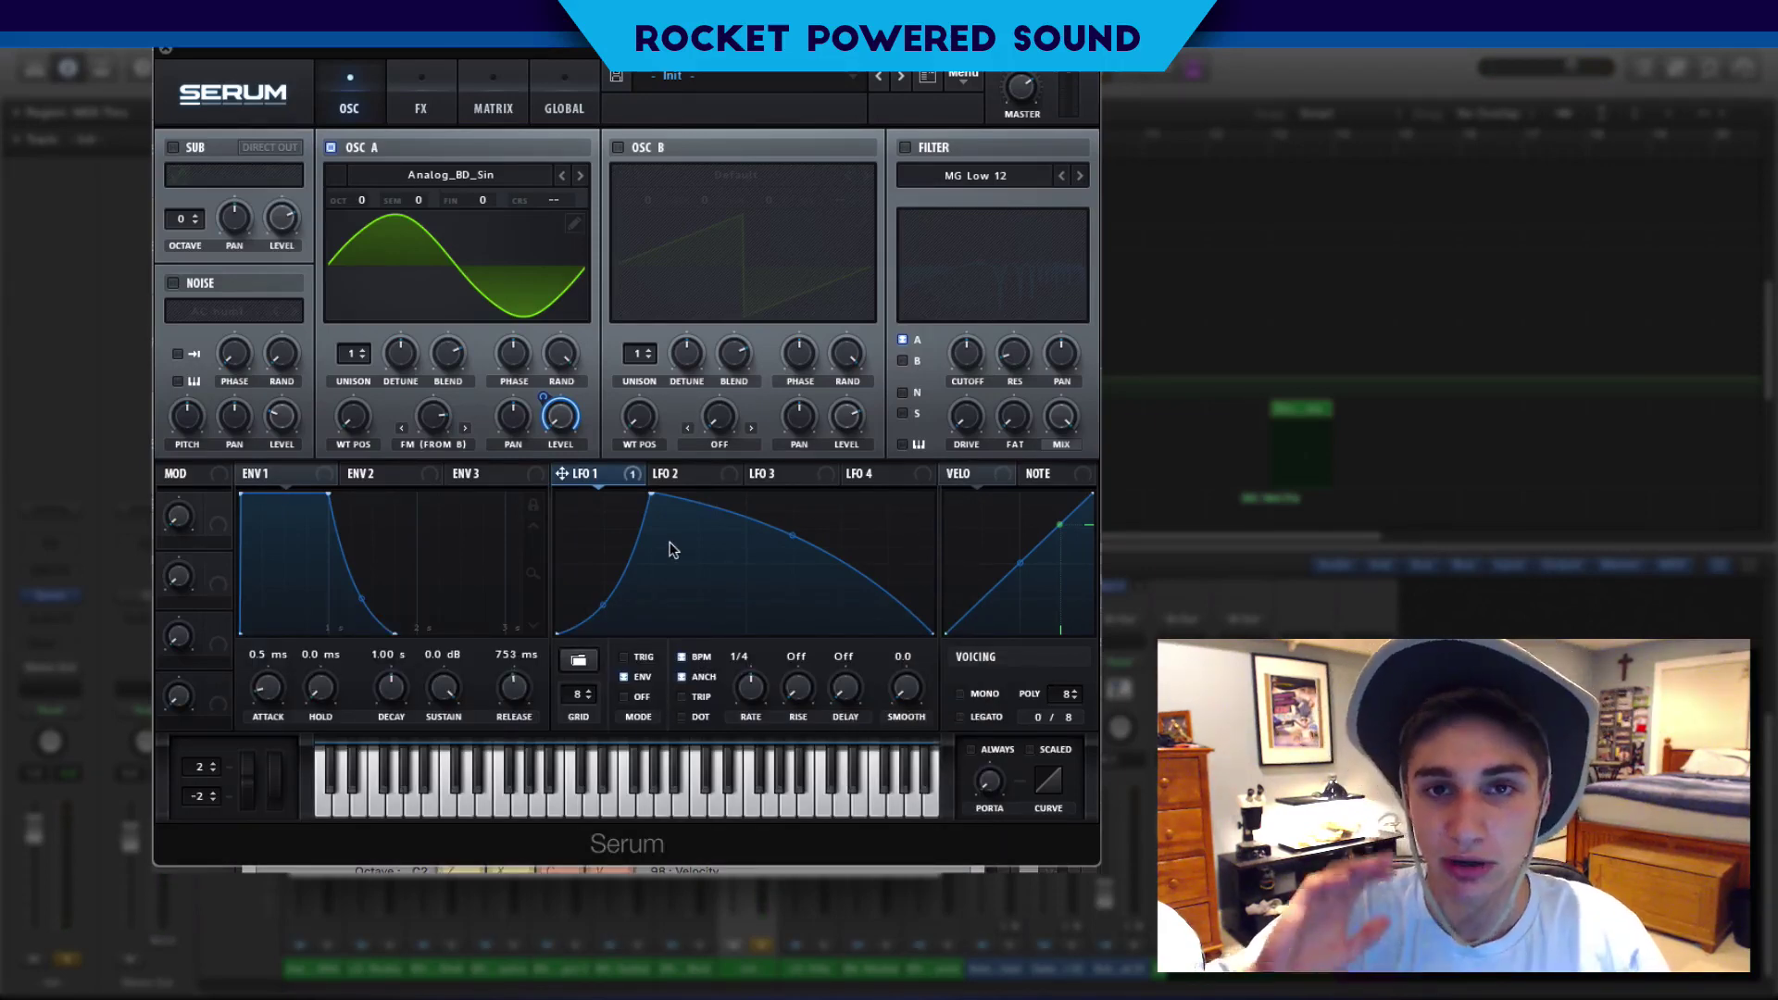
Enable OSC B with the PWM MedicineHat wavetable, tuned to +2 octaves and +7 semitones.
click(618, 148)
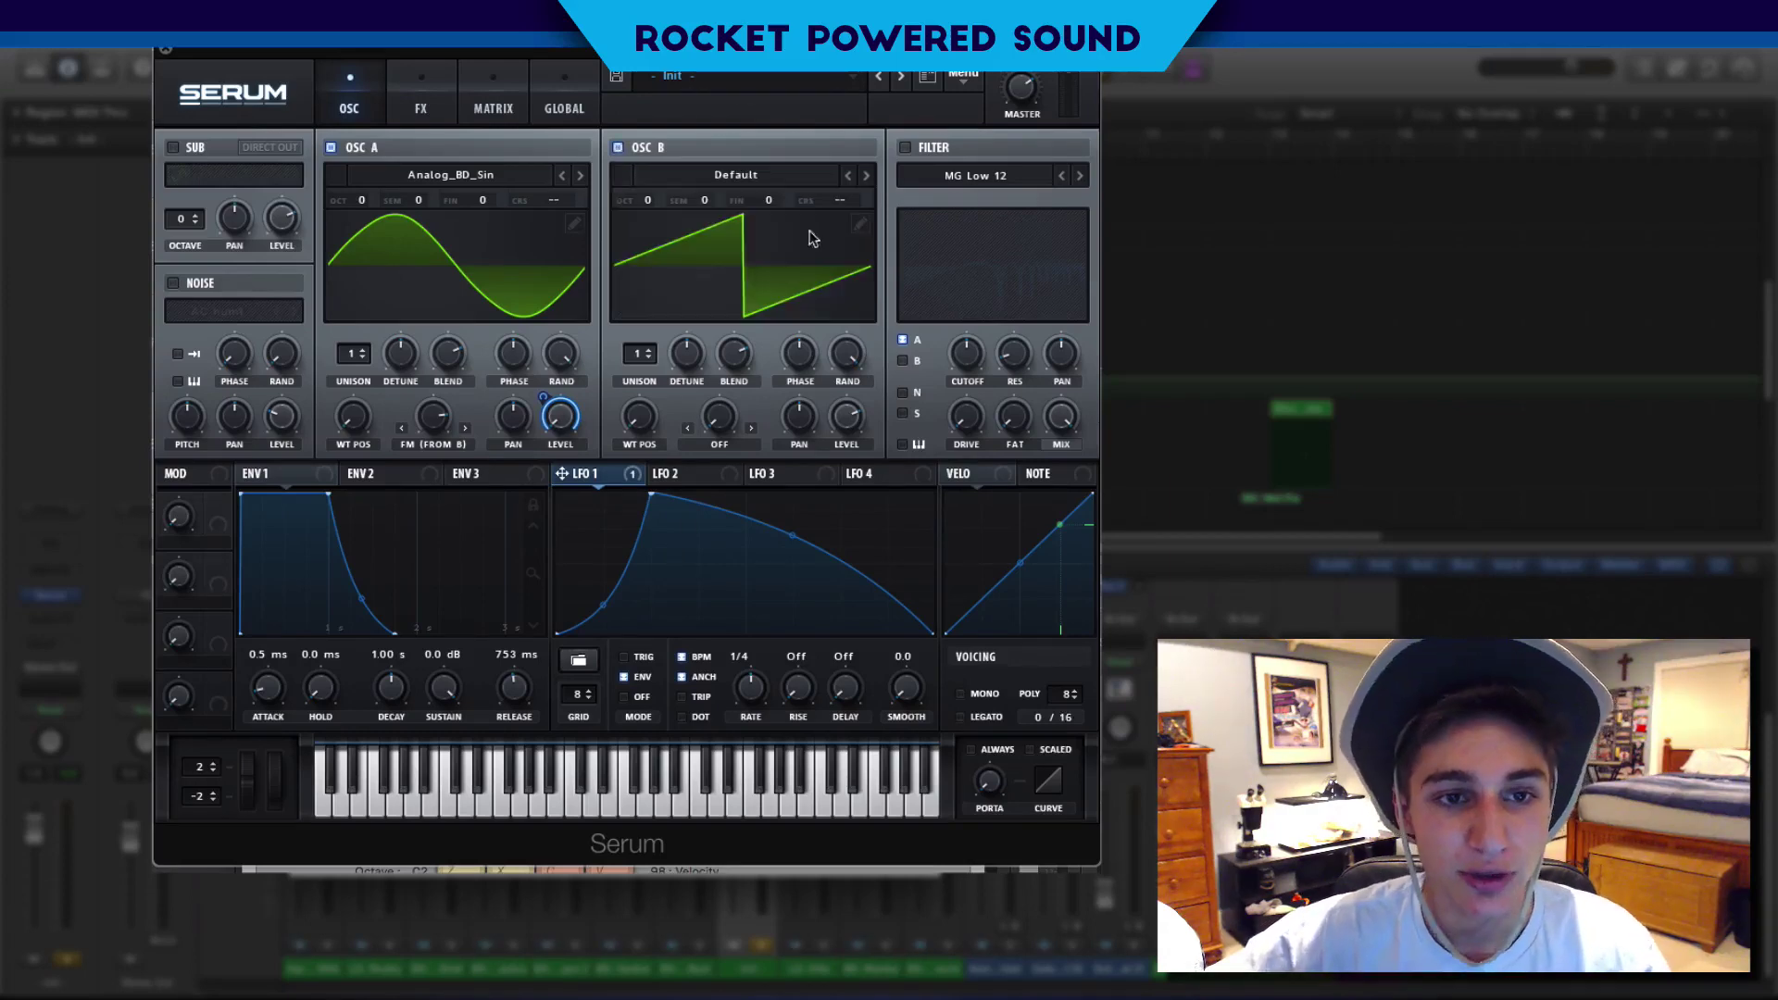
click(783, 173)
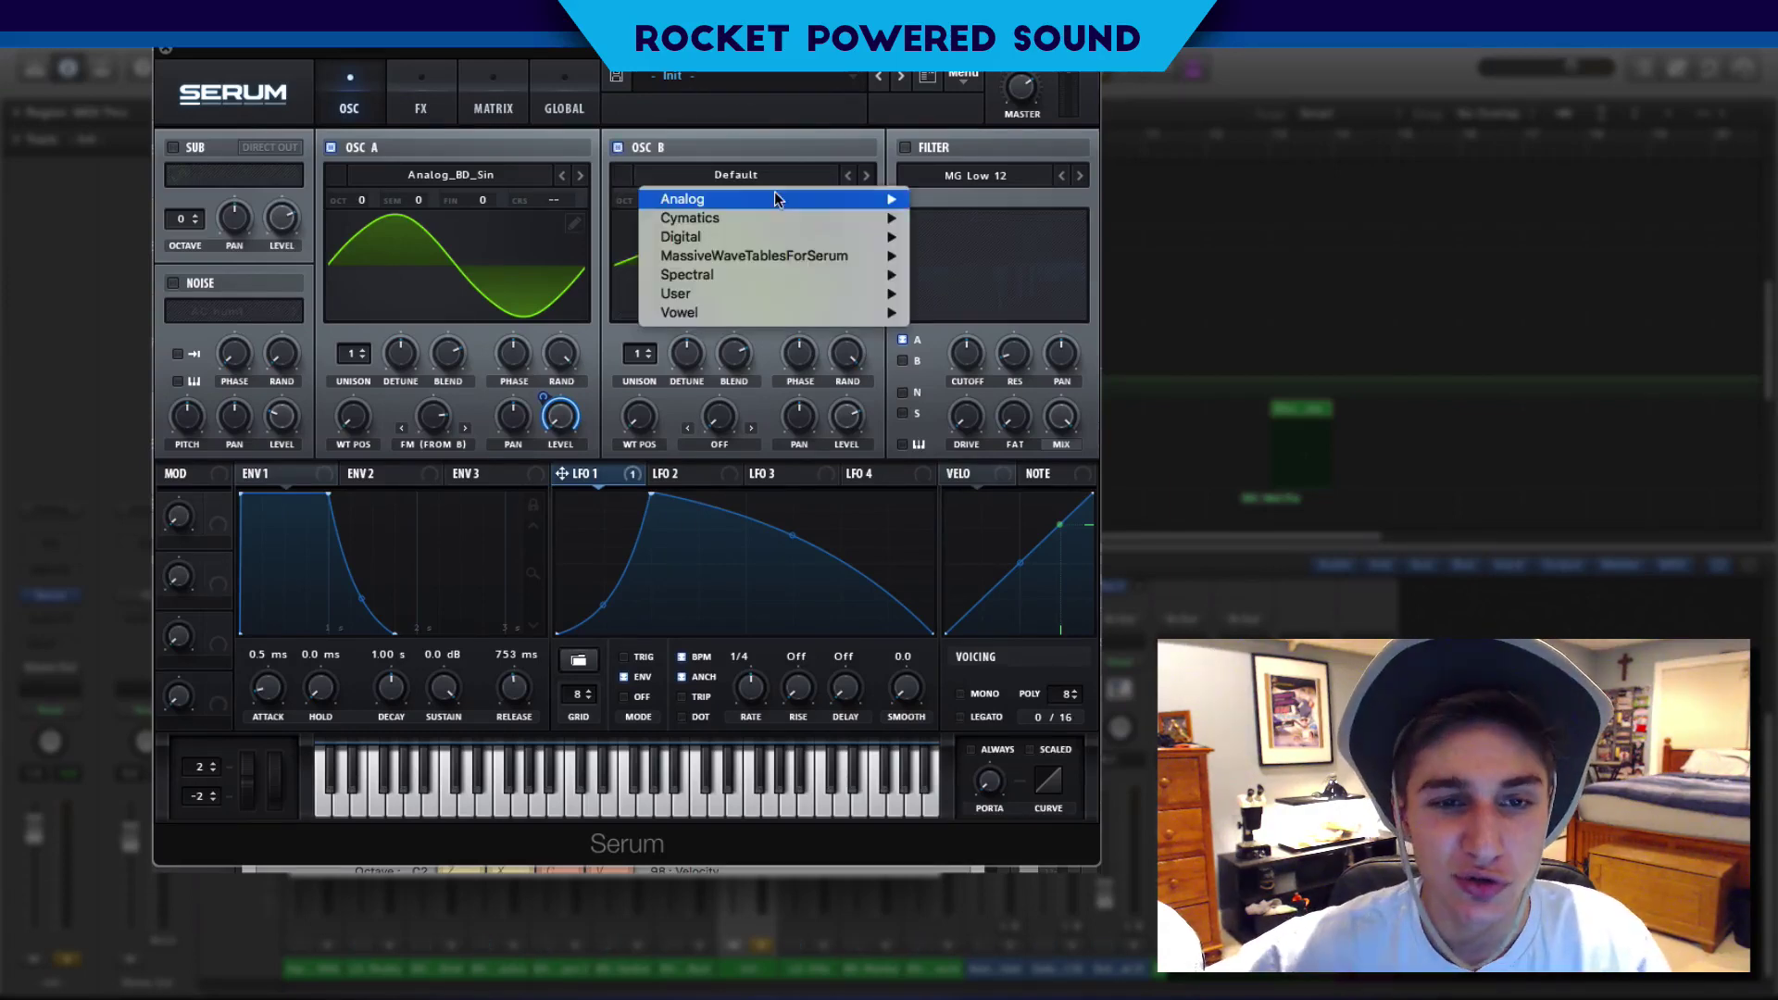
mouse_move(799, 202)
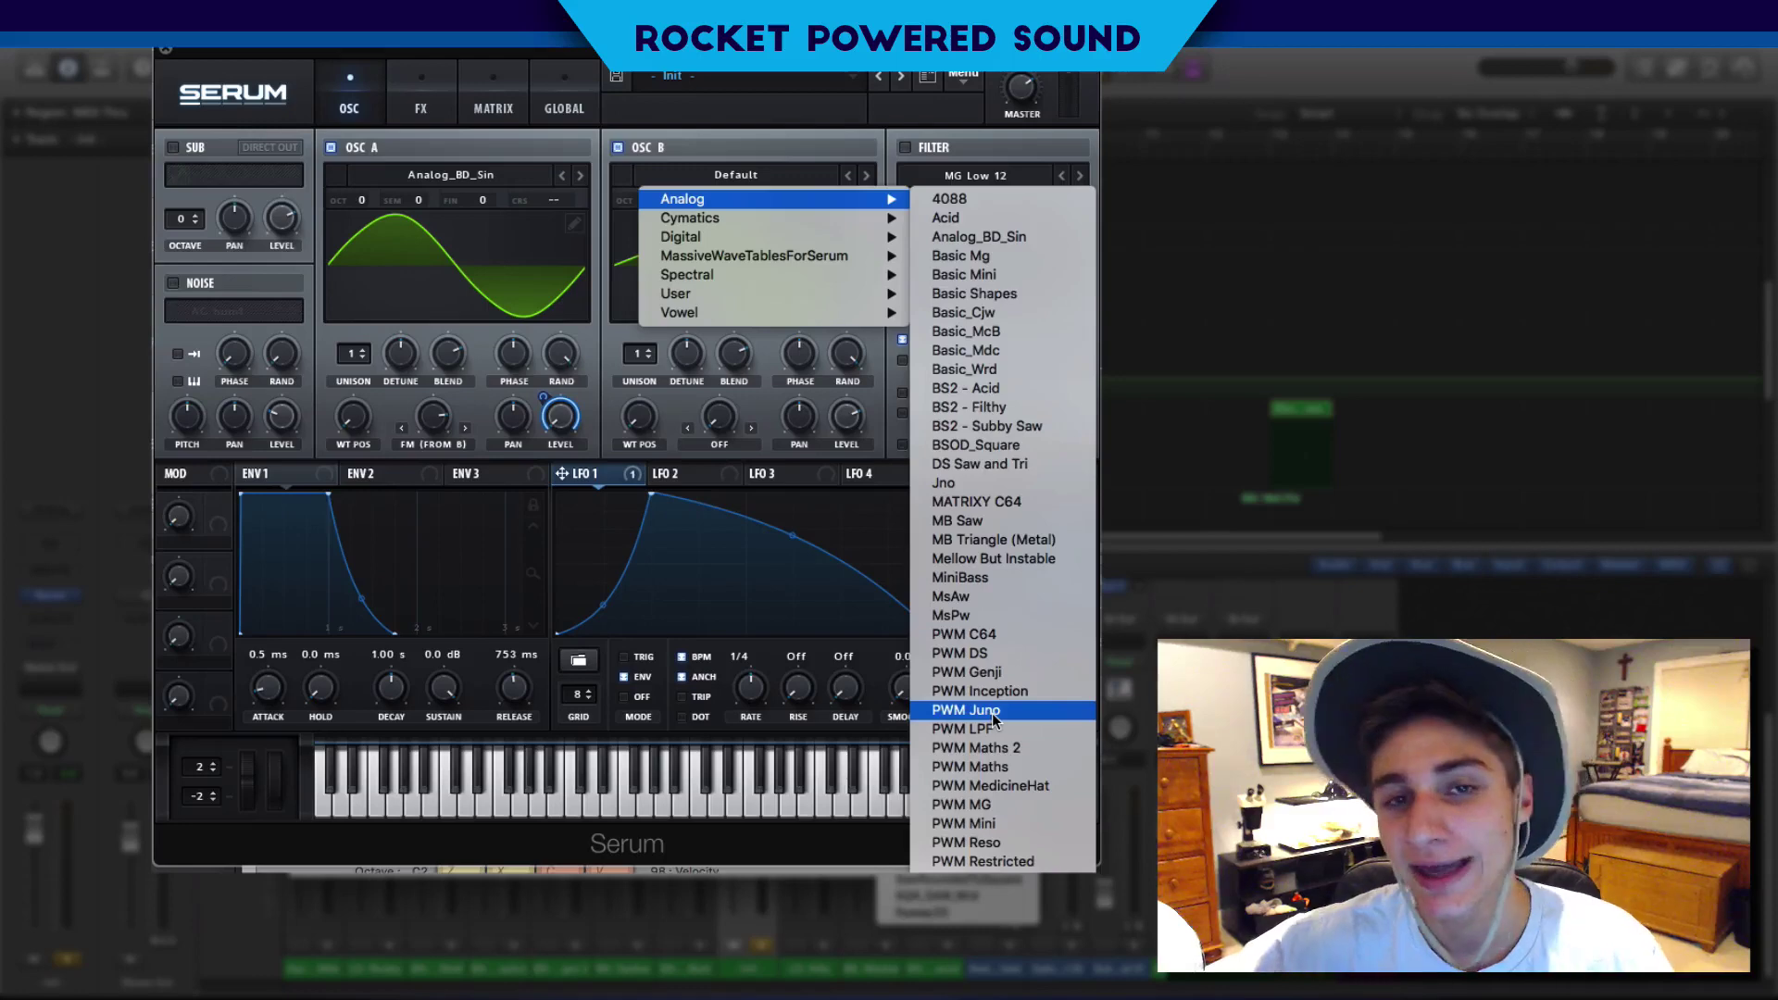
click(1013, 787)
drag(645, 200, 660, 137)
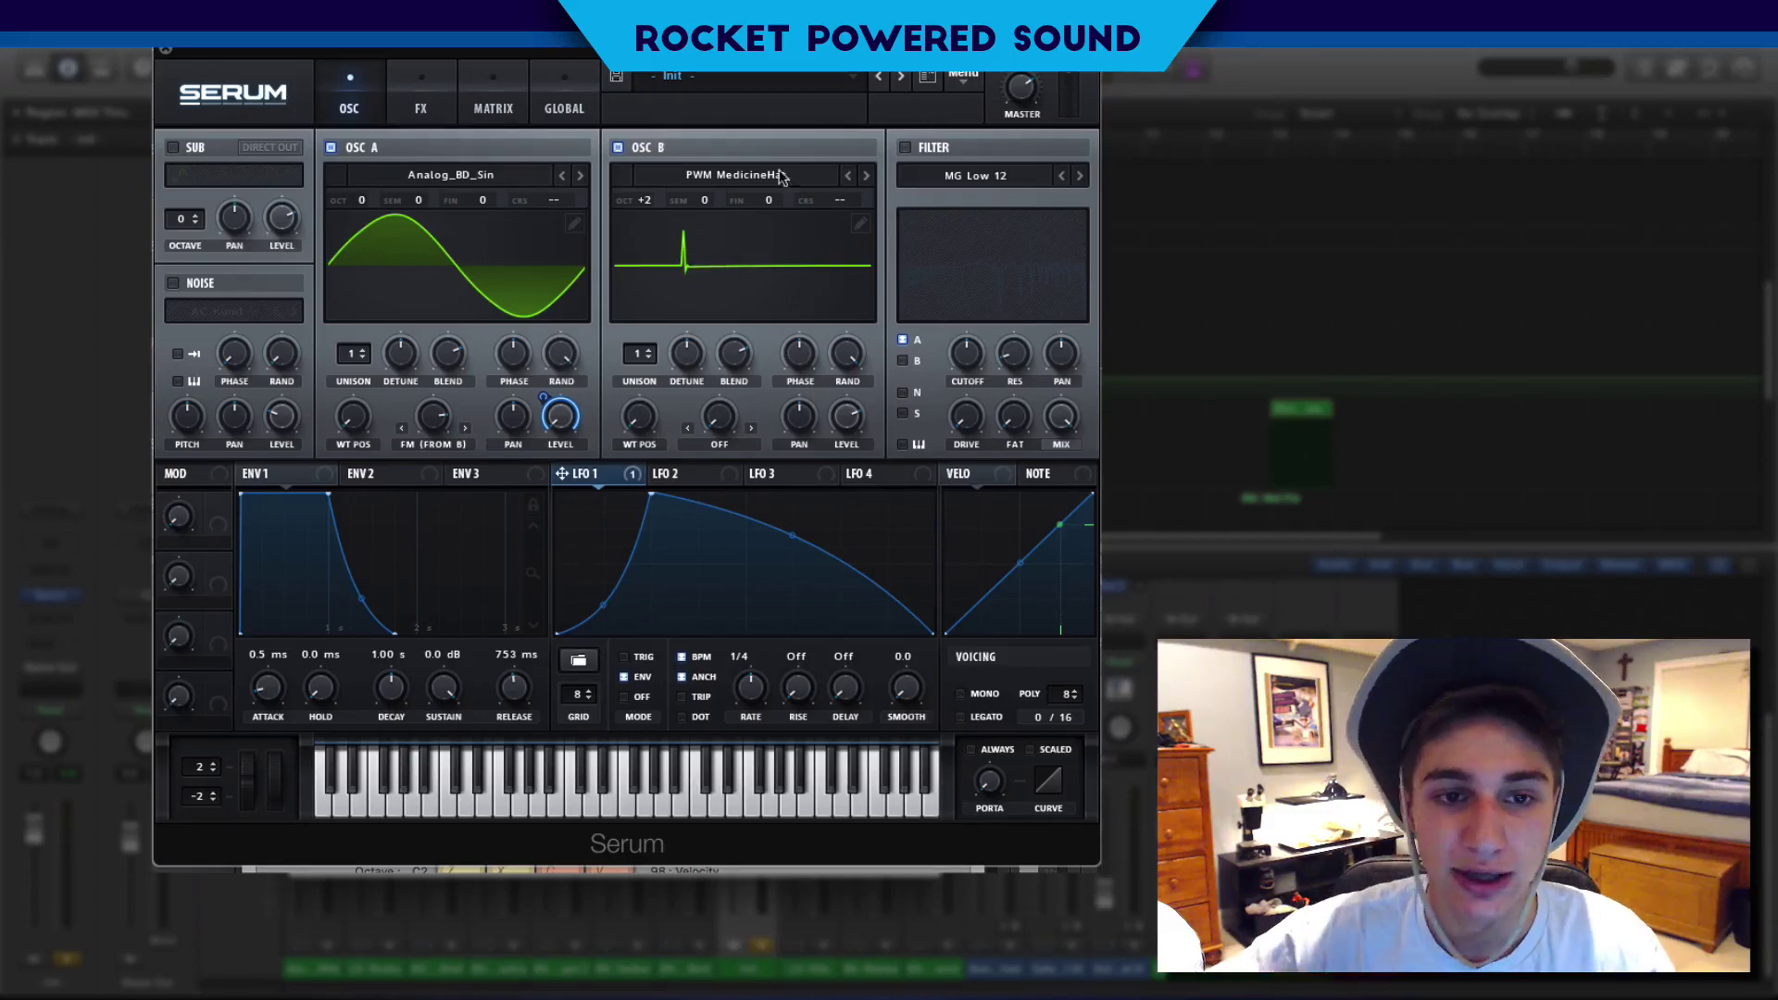
drag(704, 198, 711, 126)
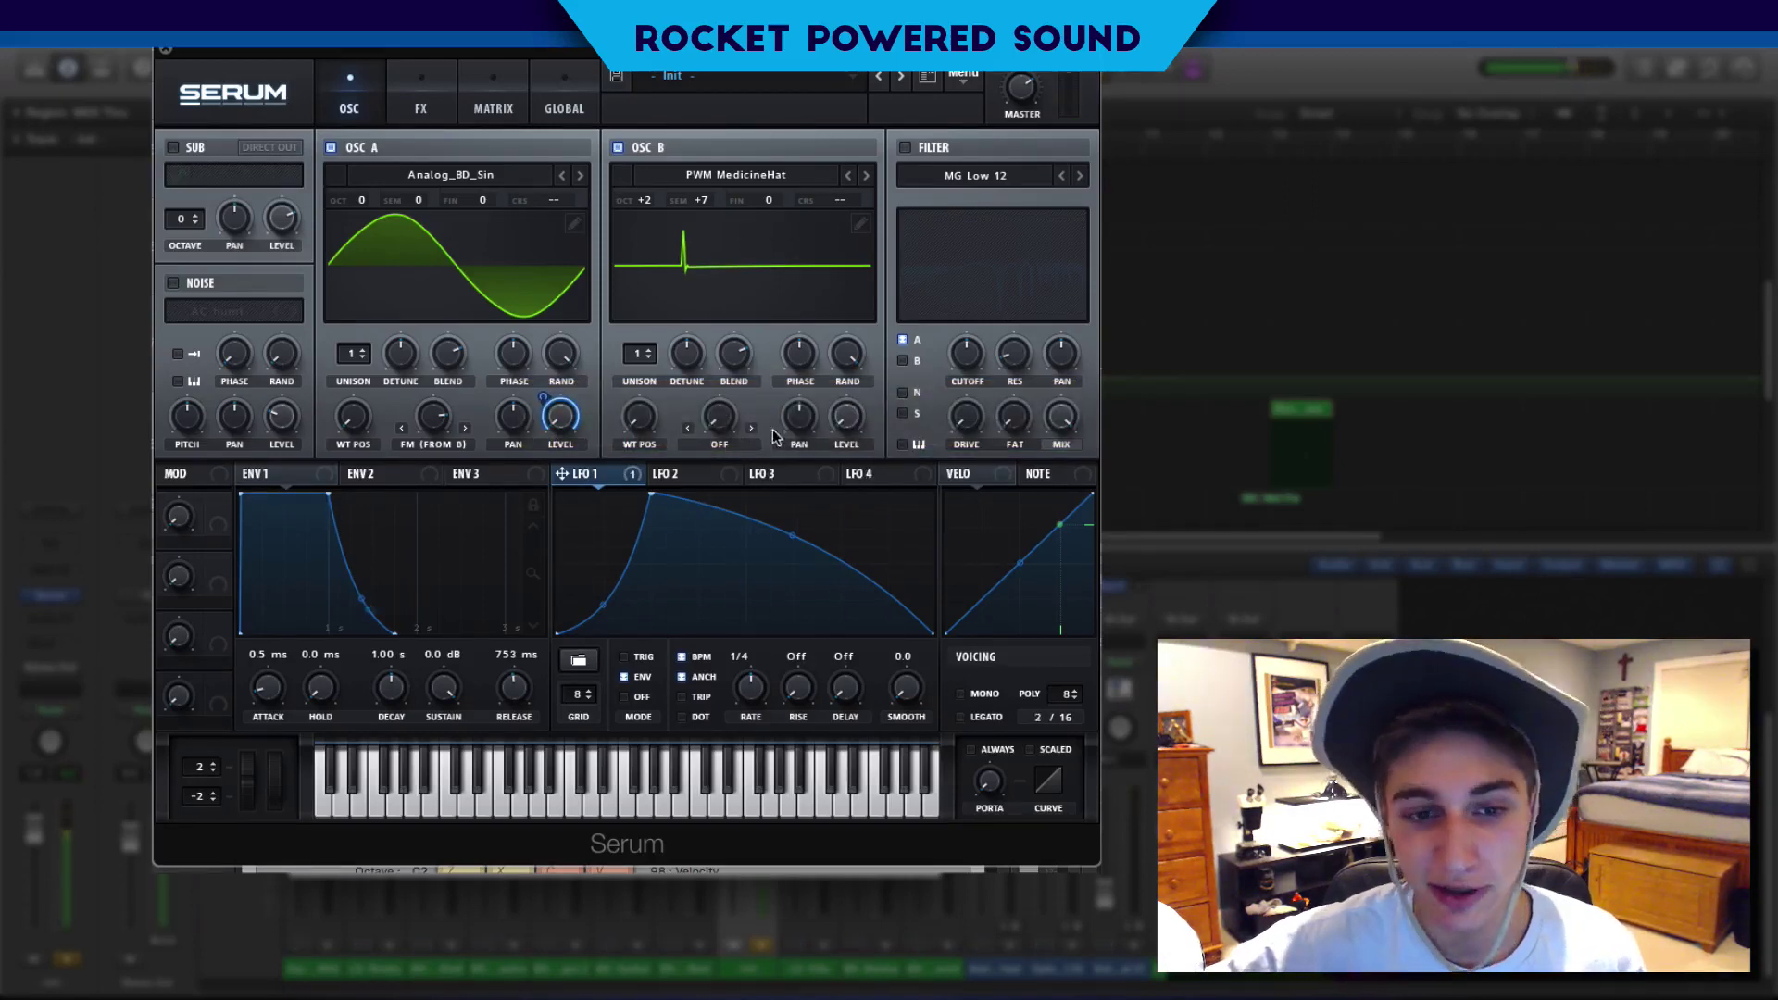
Set OSC B warp to Sync (No Window), route LFO 1 to its WT position, and nudge sync up.
click(719, 447)
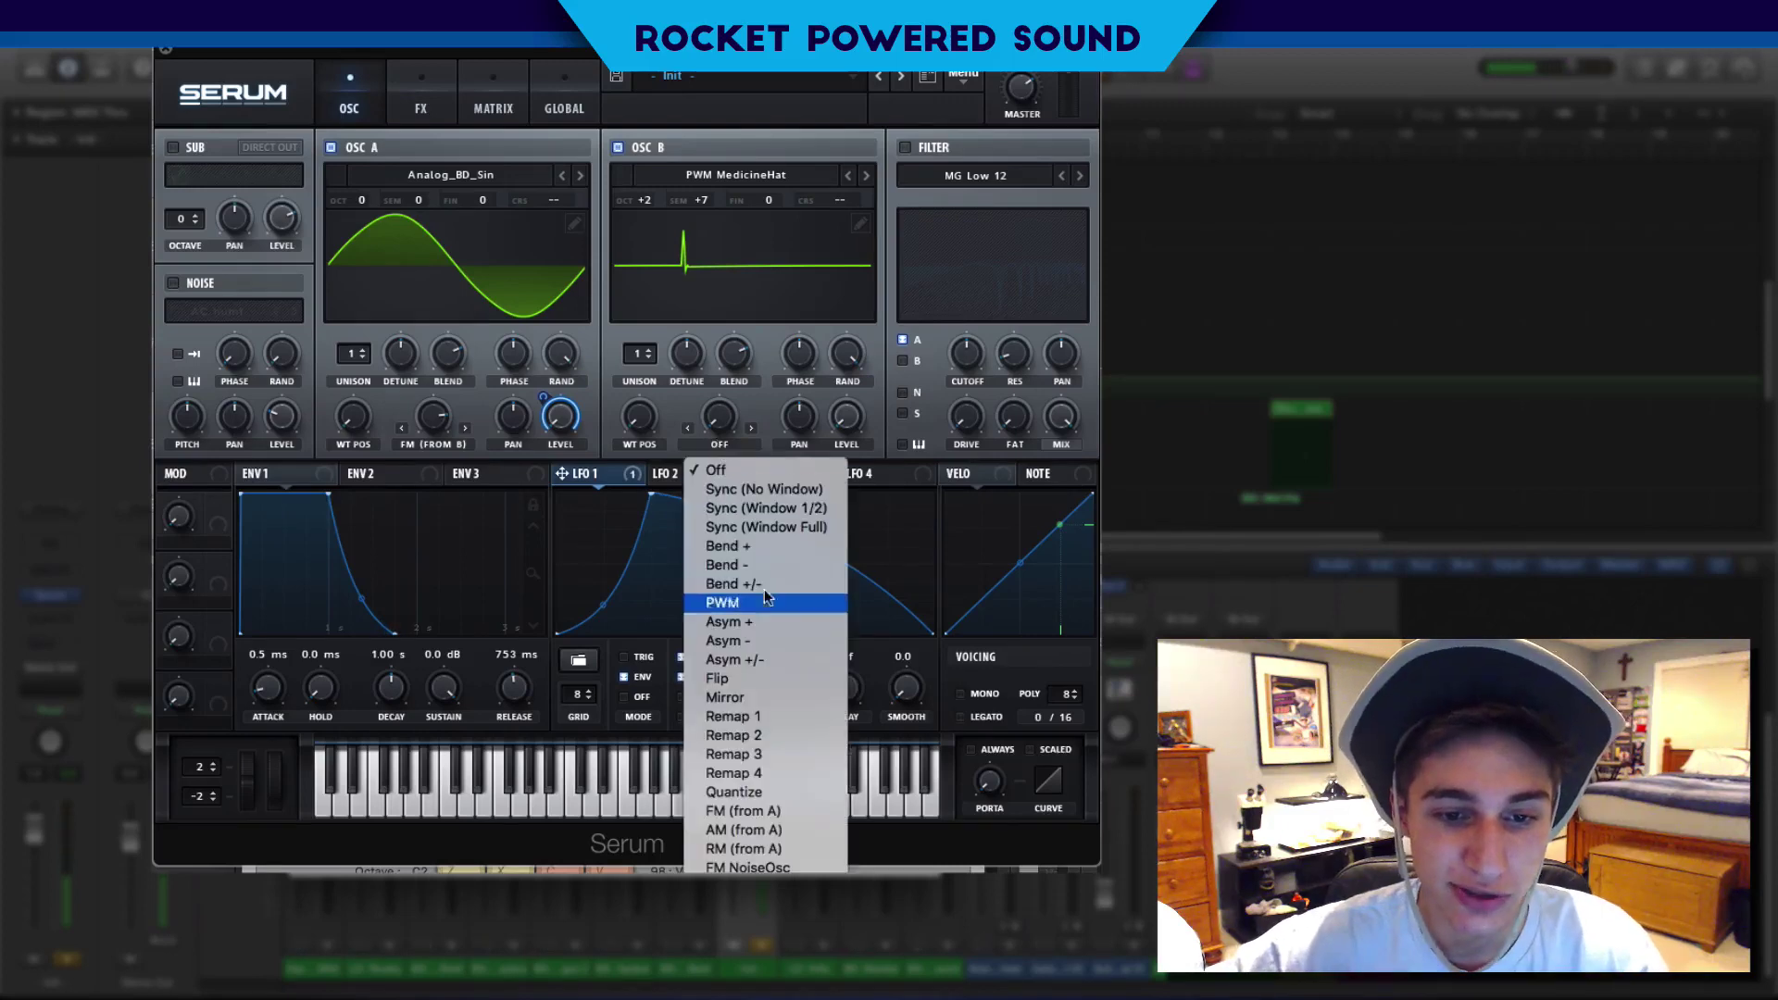
click(763, 489)
drag(562, 474, 623, 393)
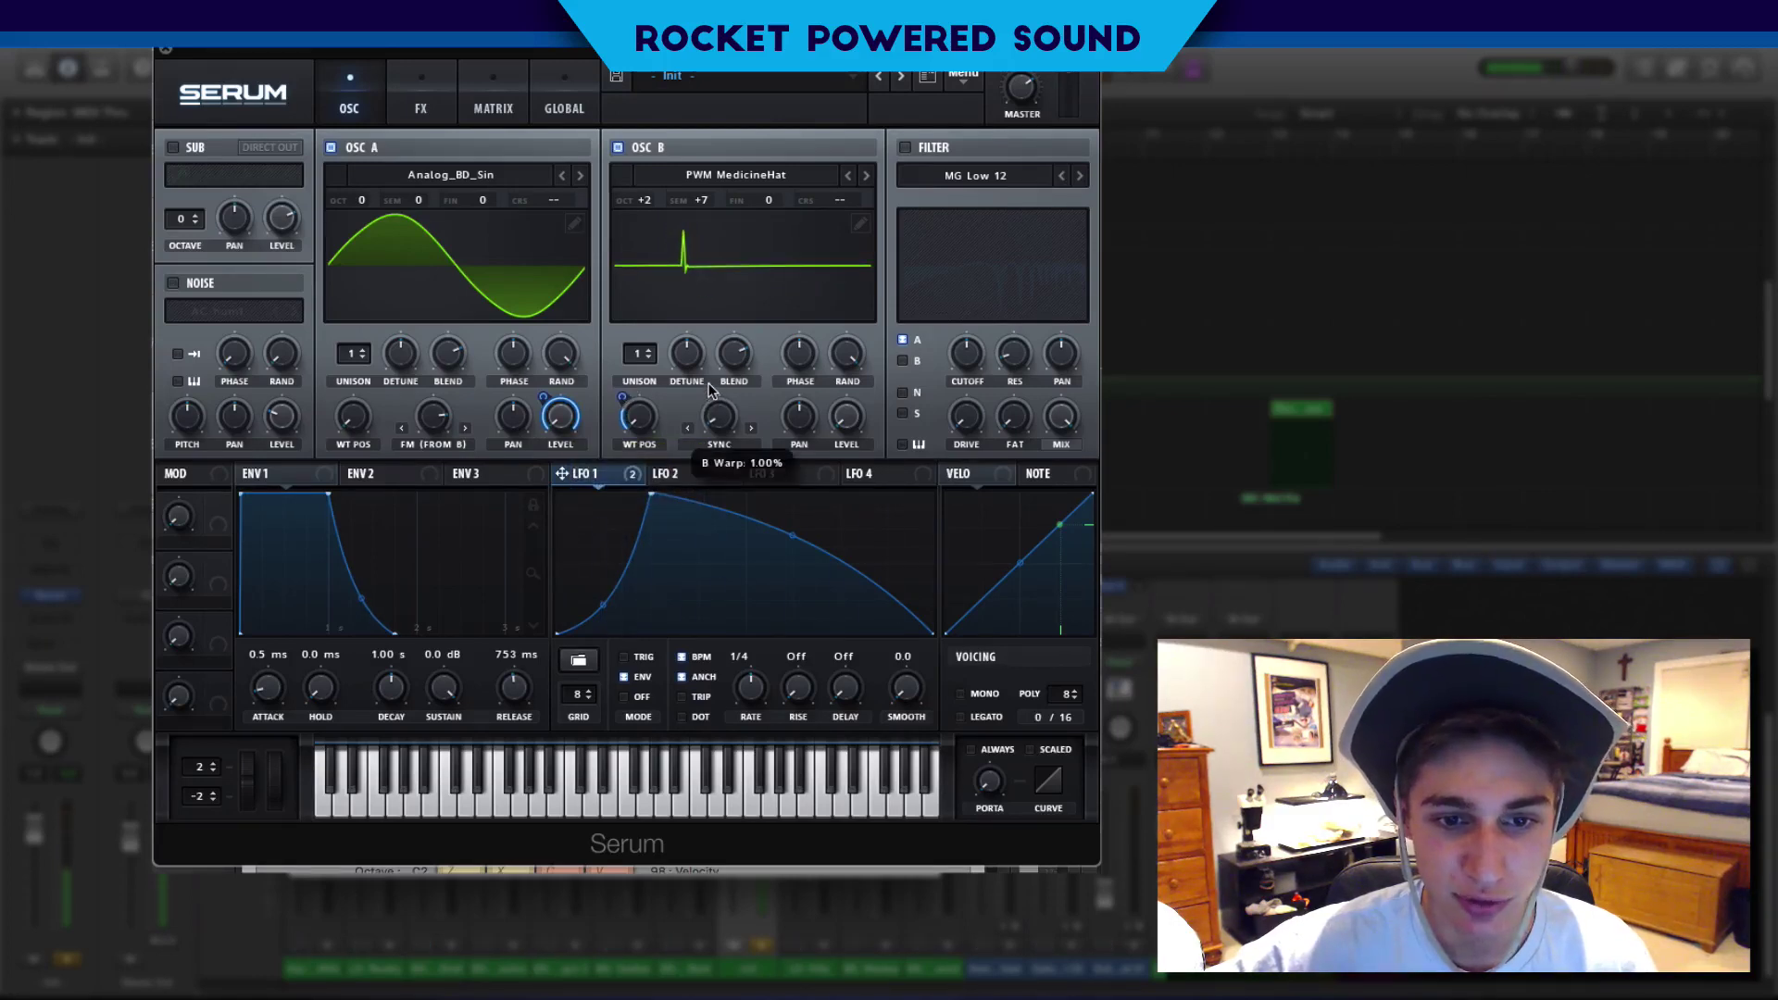
drag(706, 376, 705, 371)
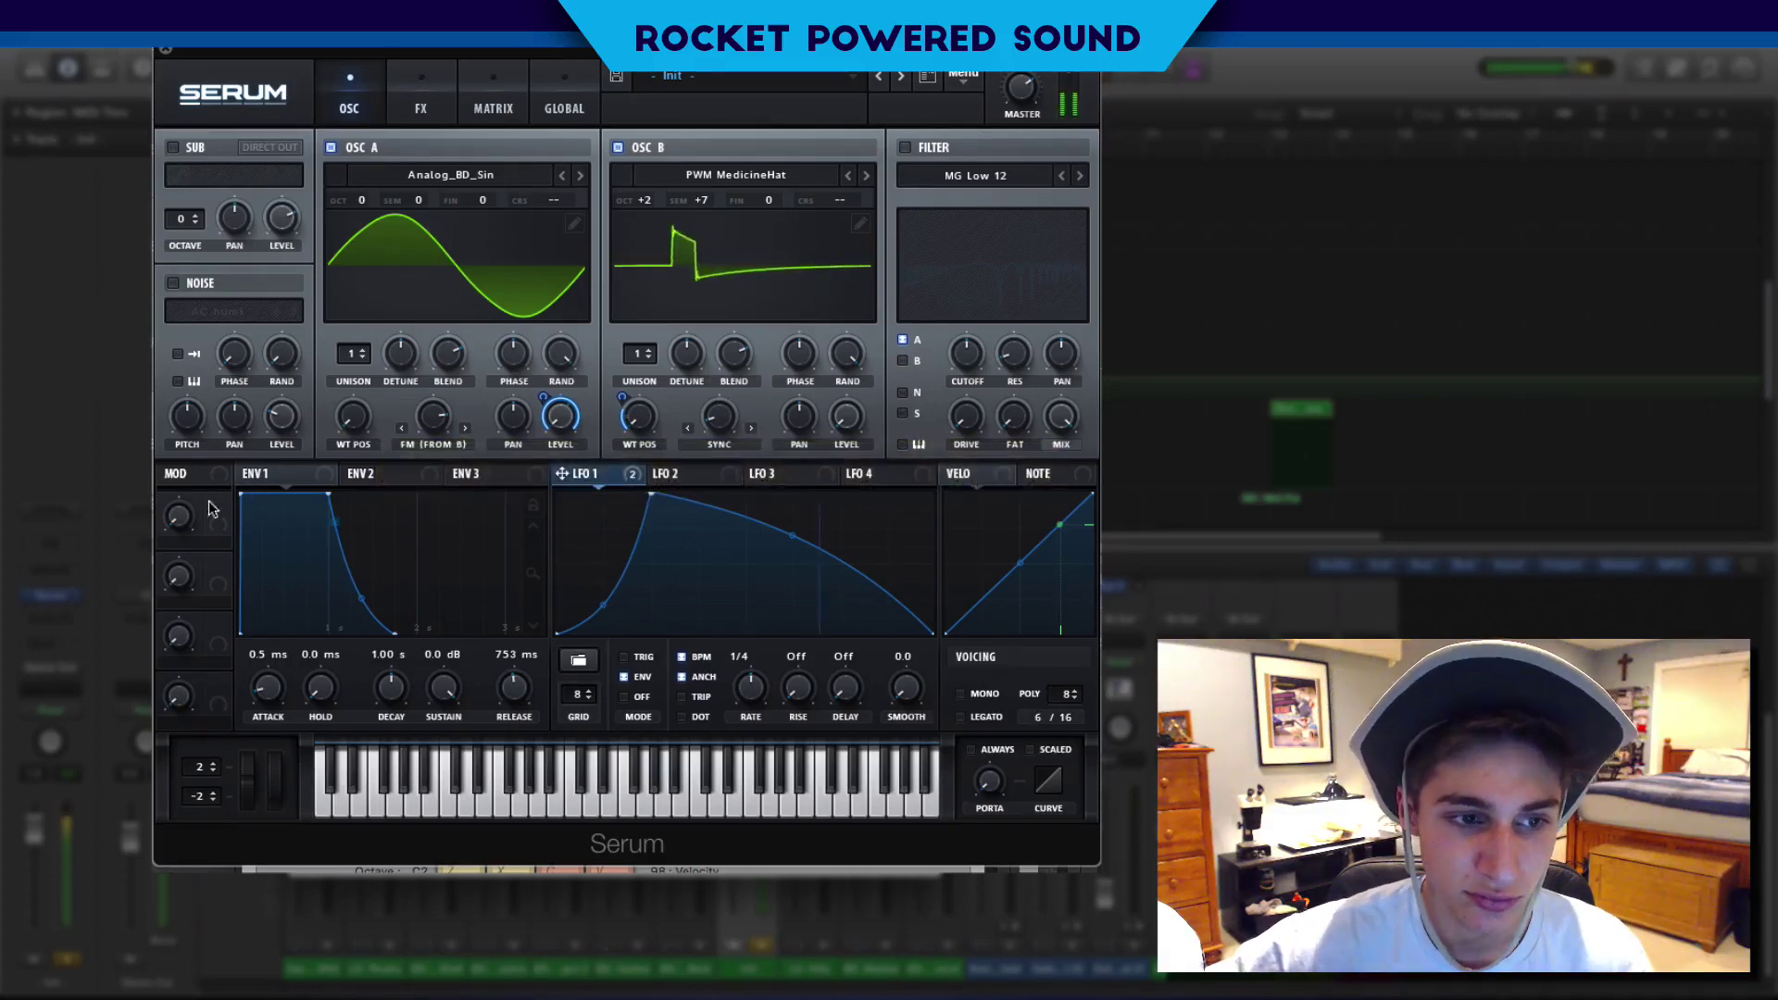
Route LFO 2 to OSC B's sync amount, curve its rising segment, and set its rate to 1/2.
click(711, 452)
click(681, 474)
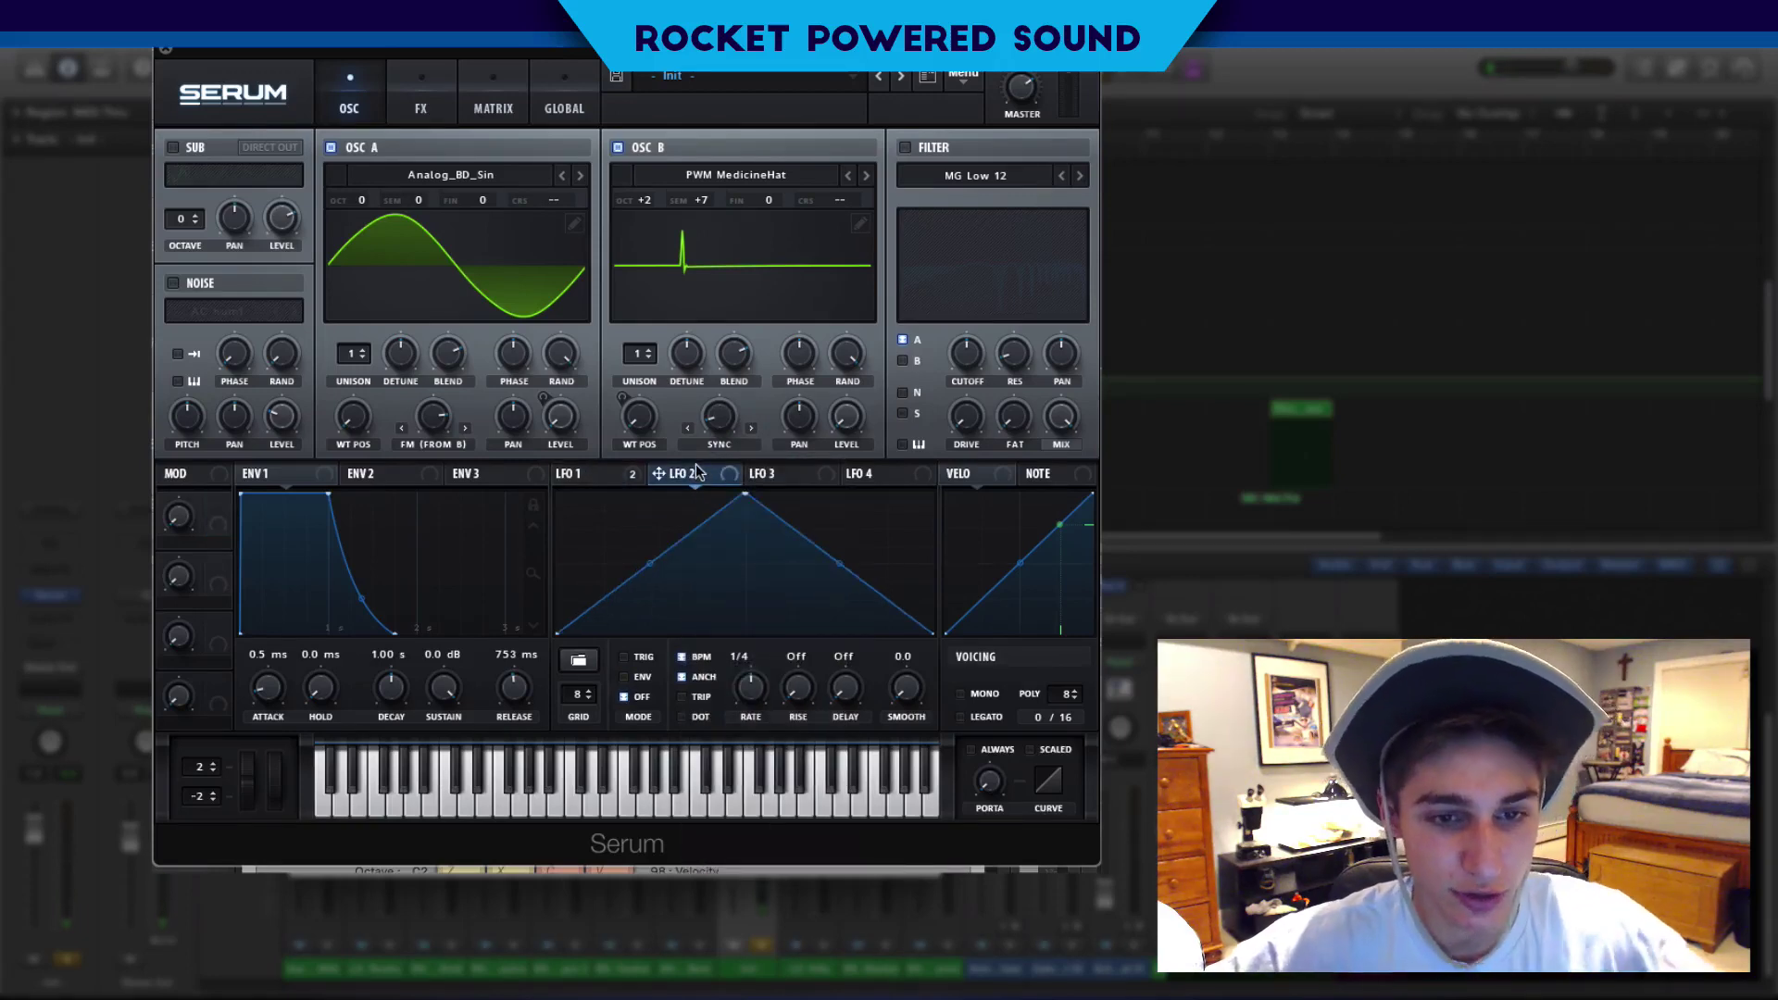
drag(699, 472, 643, 416)
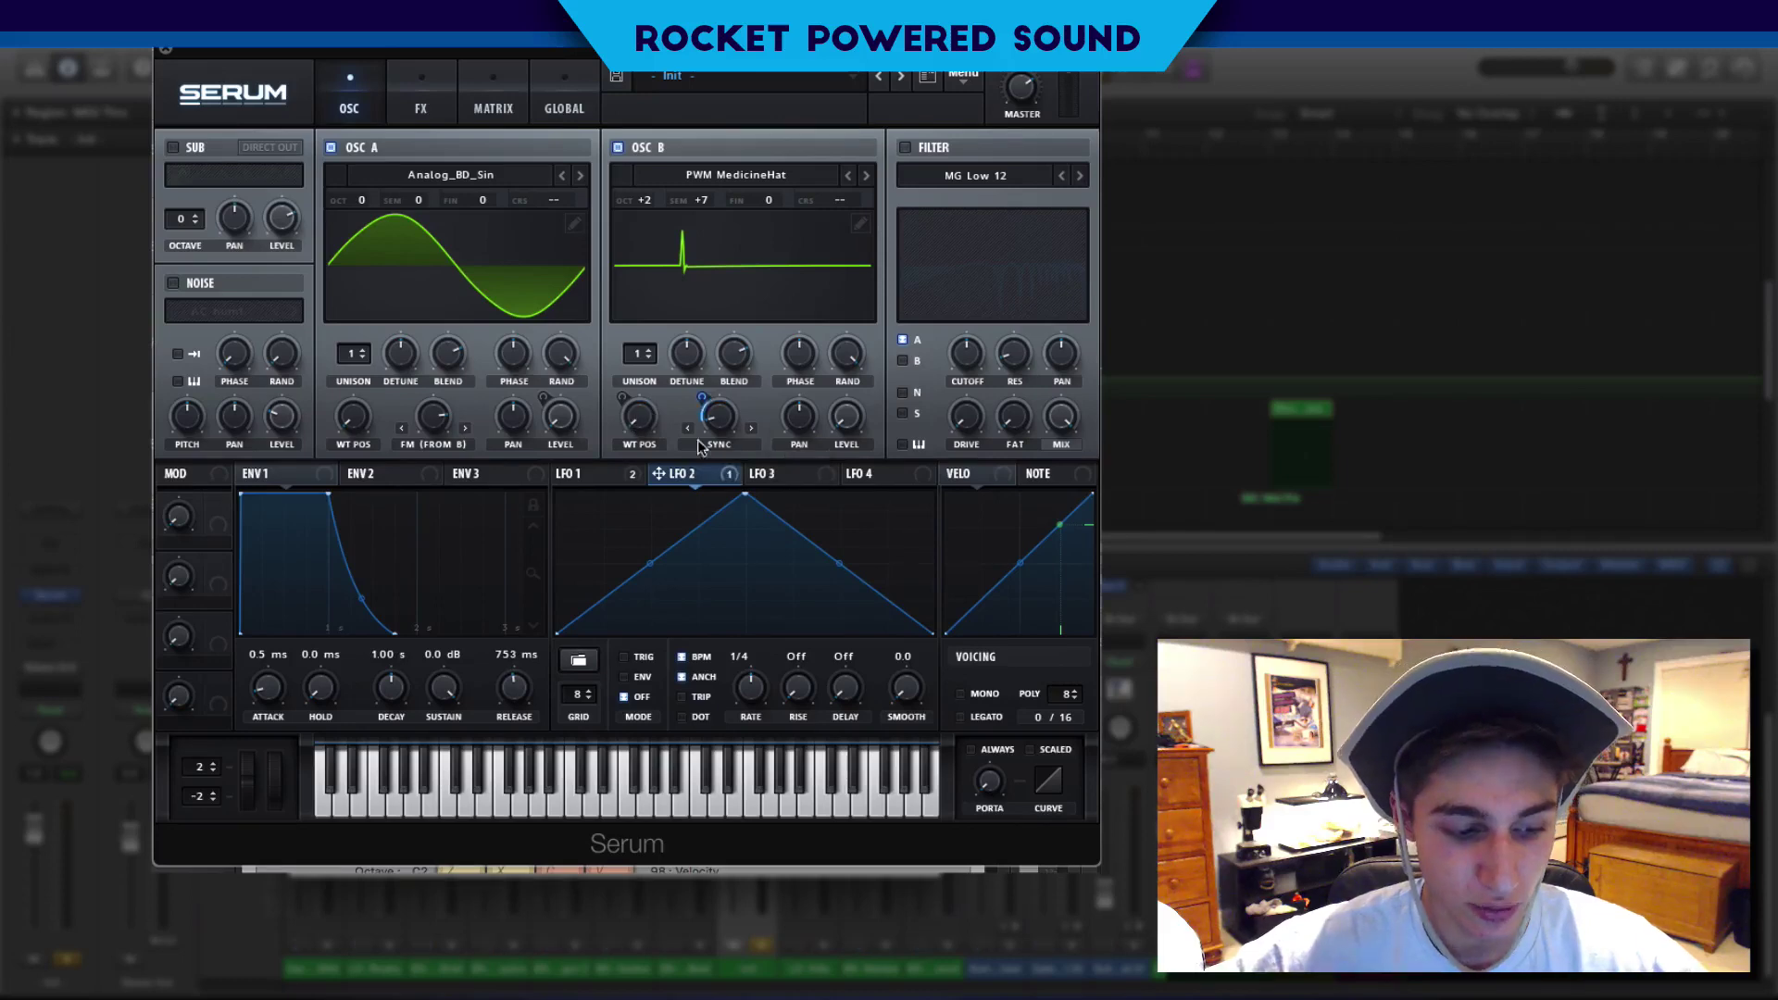
drag(652, 563, 650, 524)
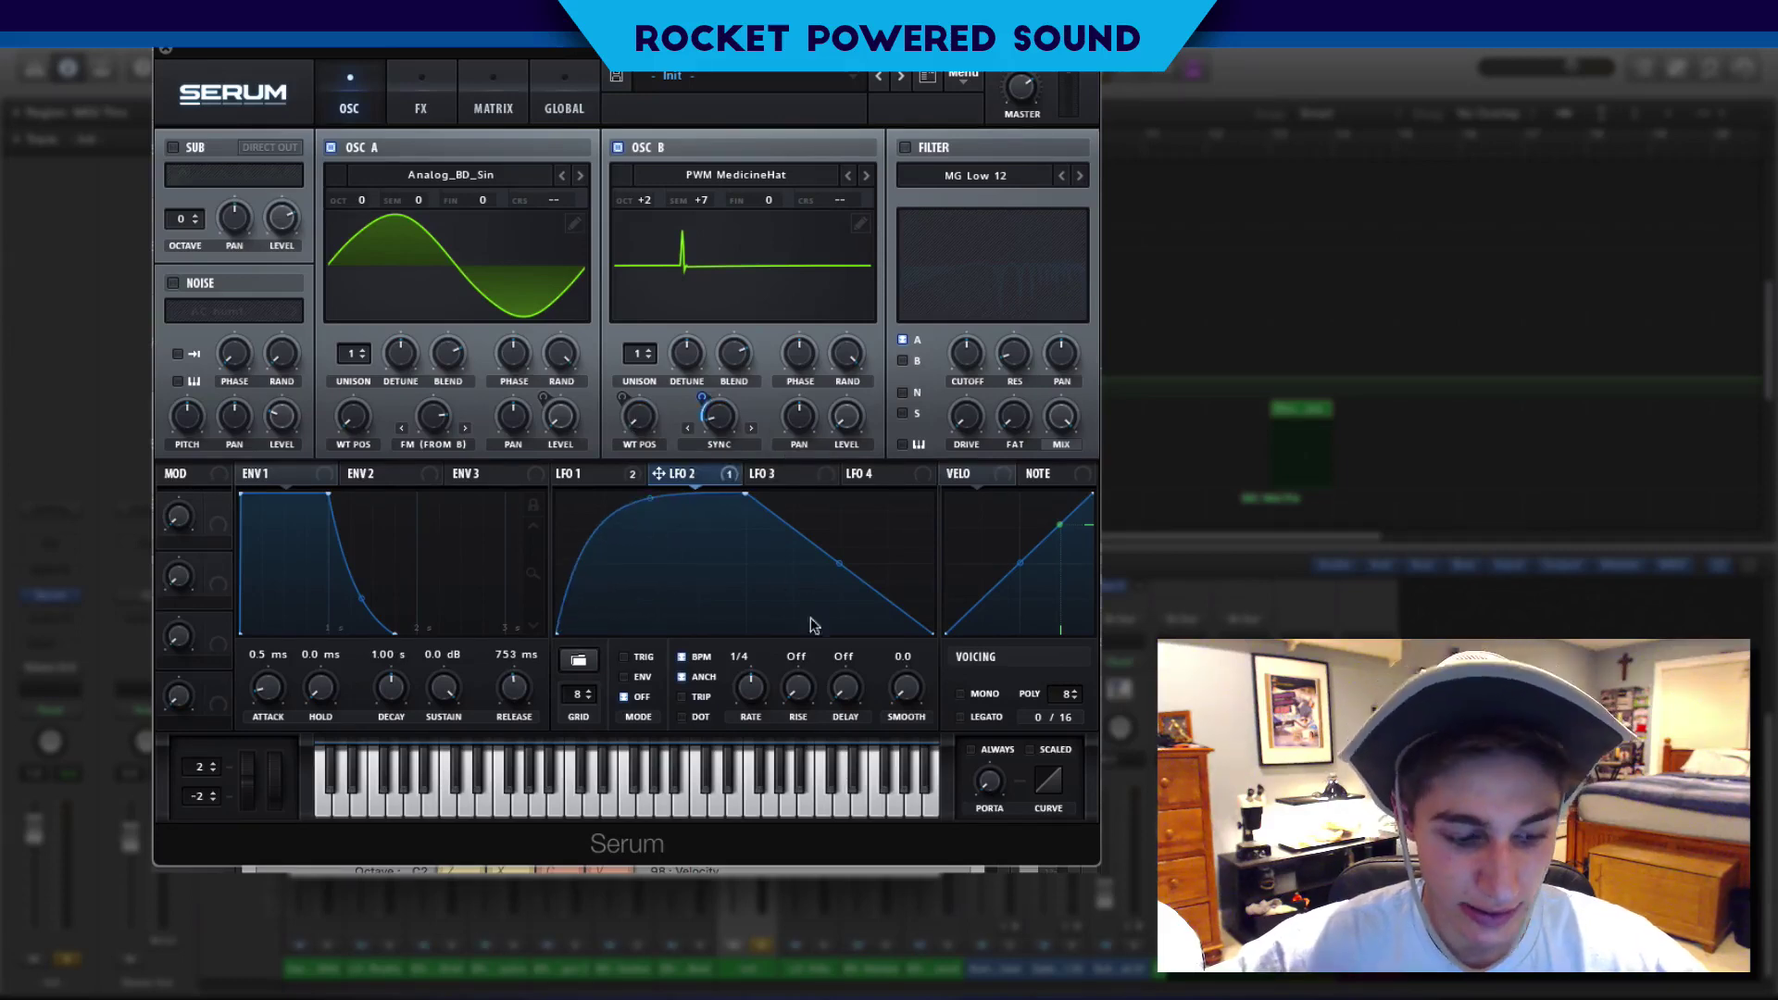
drag(776, 687, 758, 693)
Put LFO 2 in TRIG and ENV modes, then assign Macro 1 to OSC B's sync warp and test it.
click(643, 659)
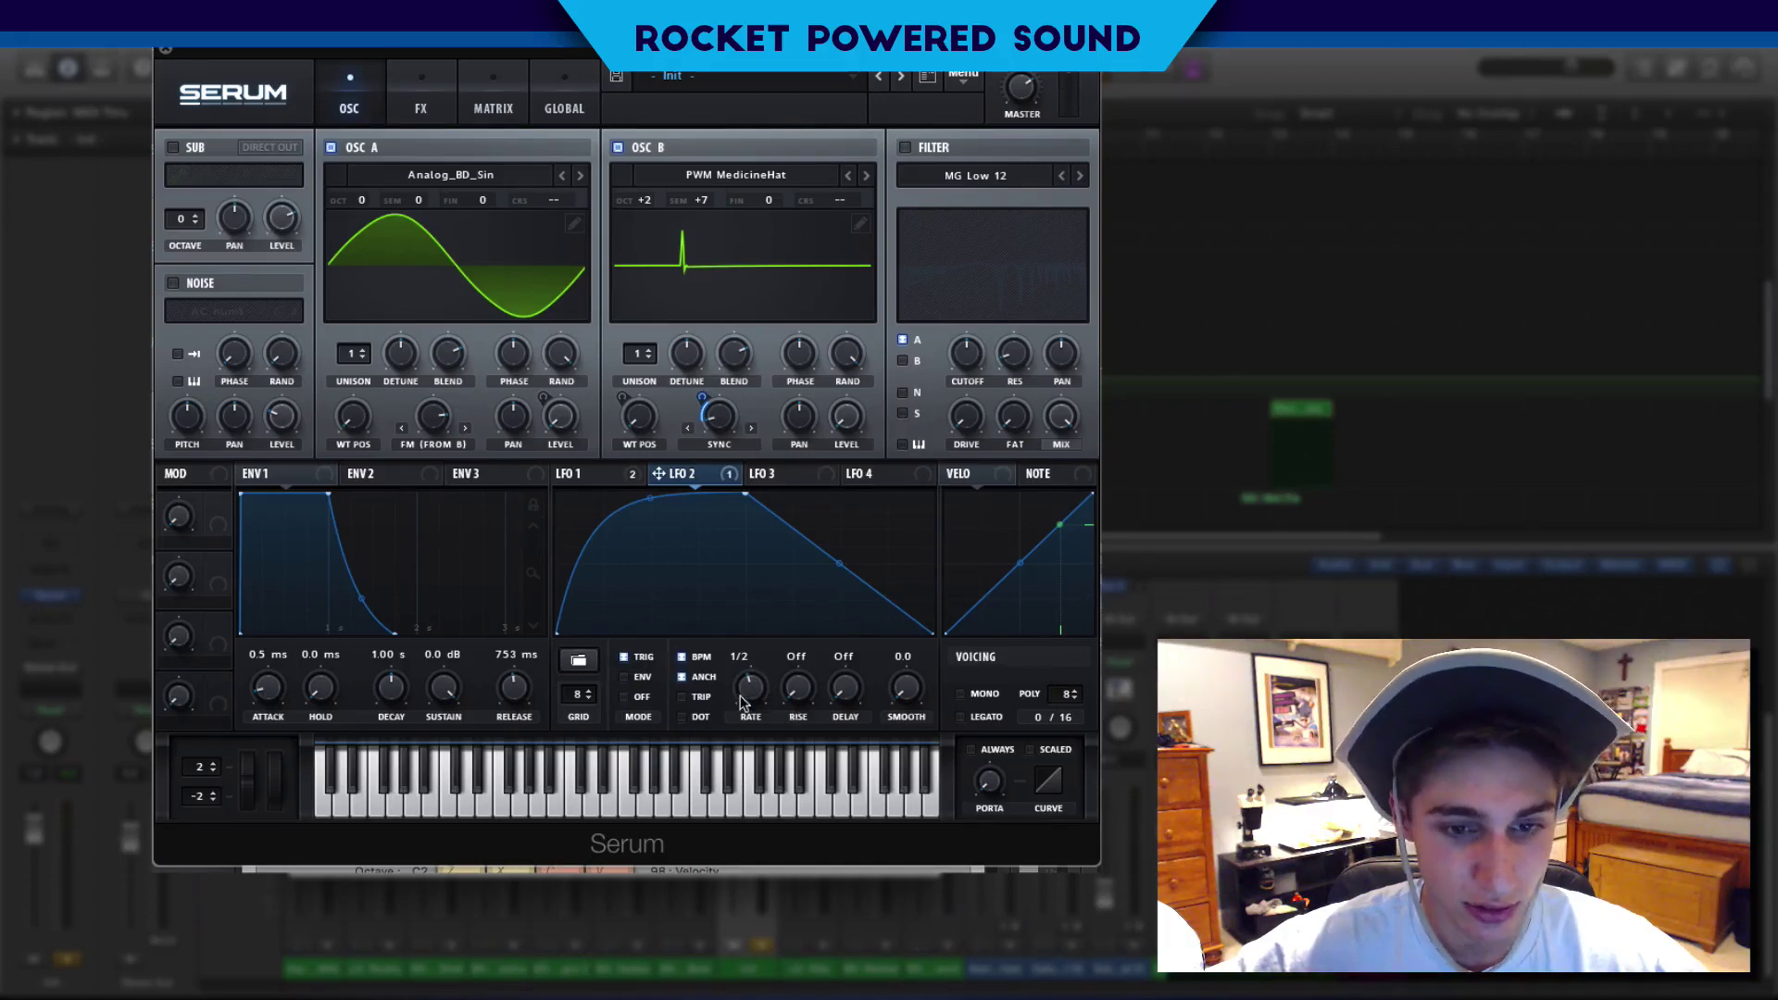
click(625, 679)
mouse_move(704, 399)
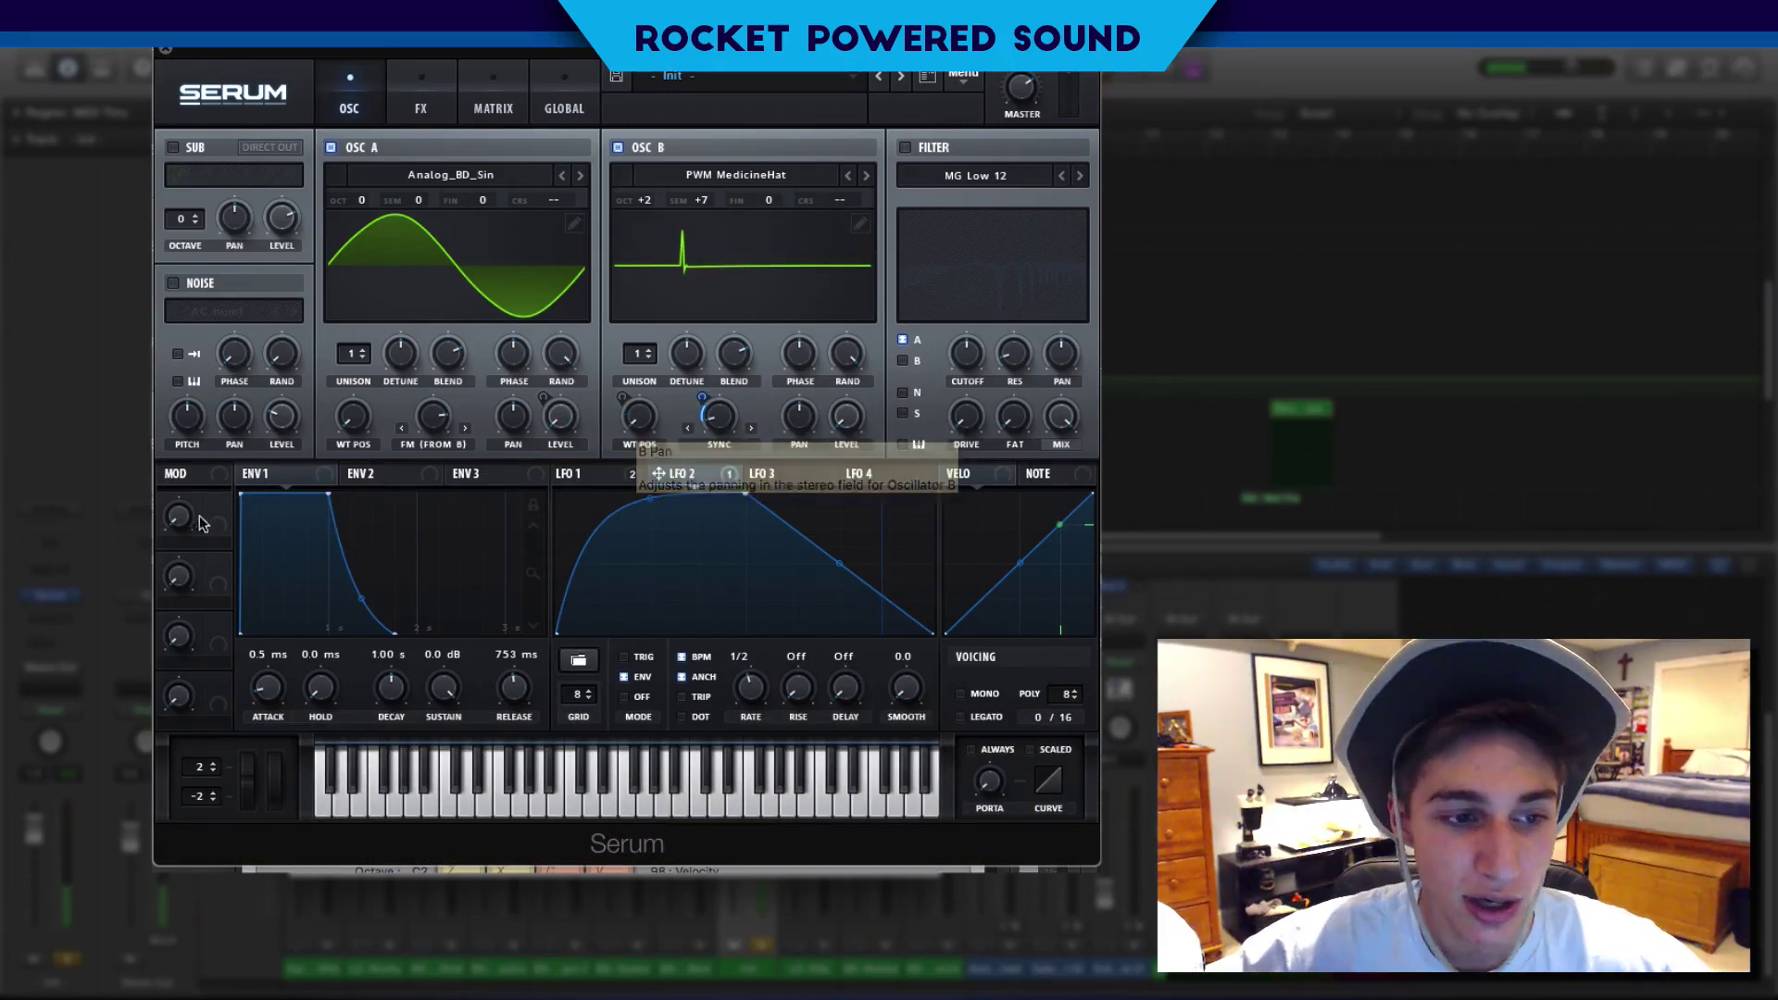
drag(215, 507, 701, 395)
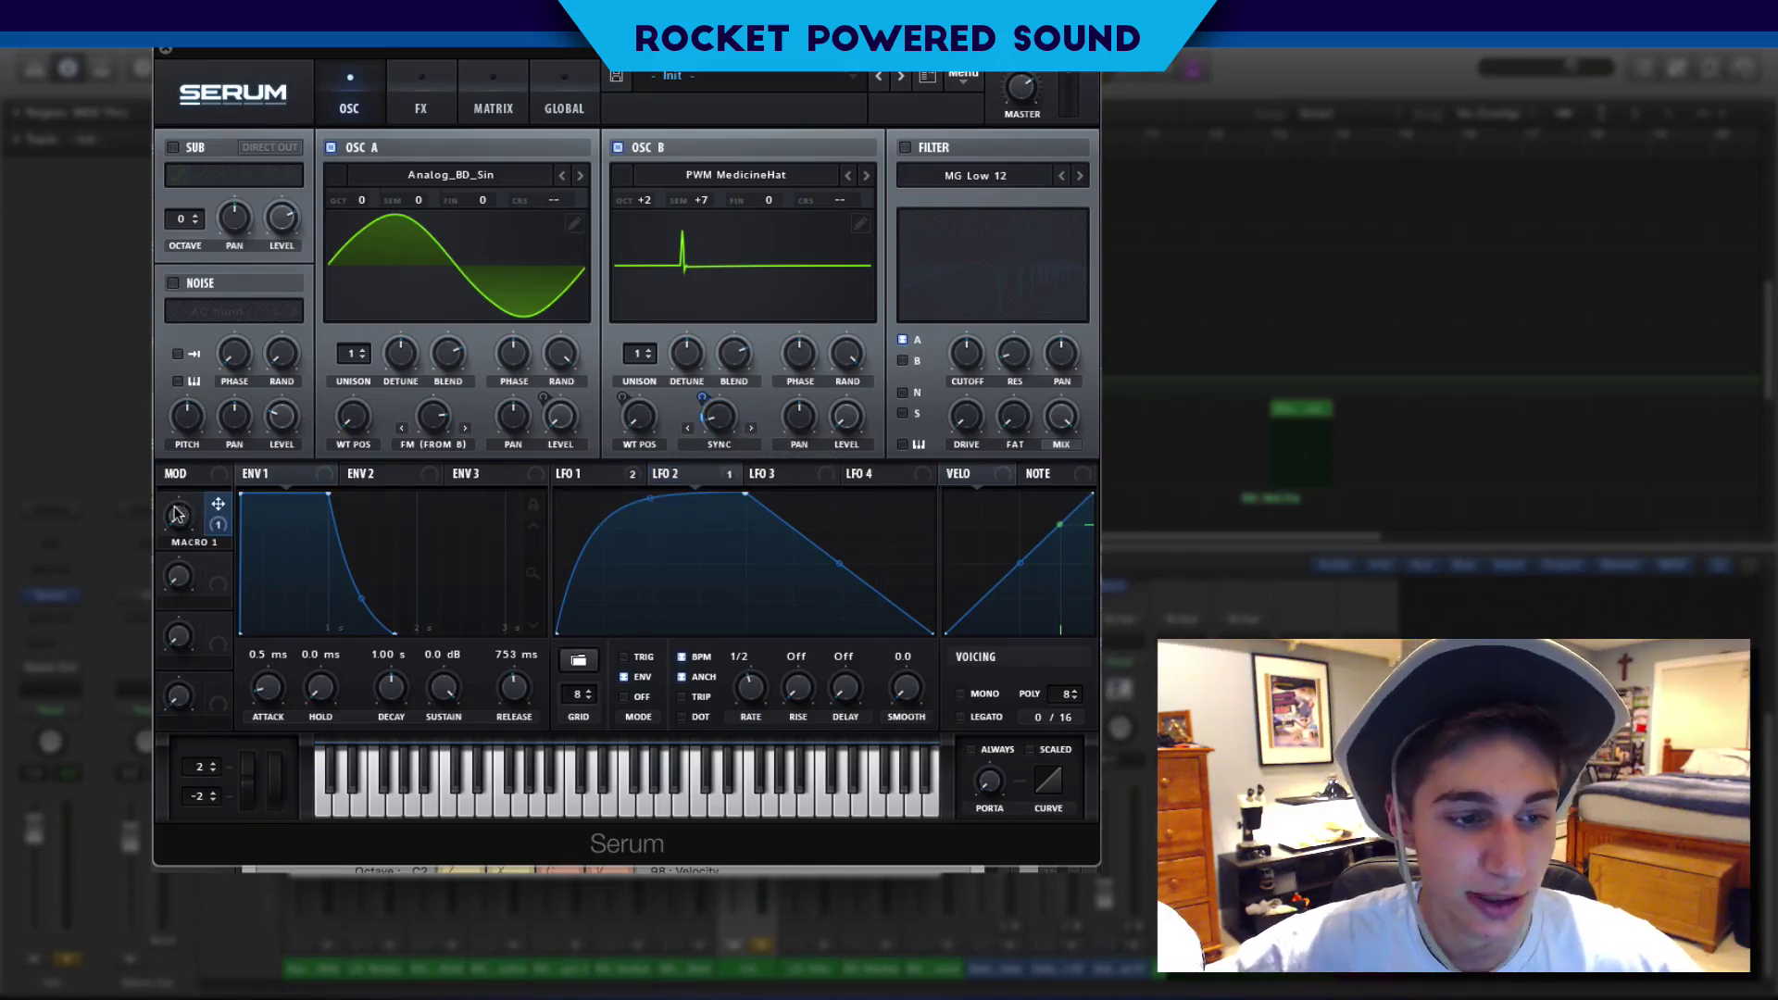
mouse_move(178, 515)
mouse_down()
mouse_move(179, 444)
mouse_move(178, 537)
mouse_up()
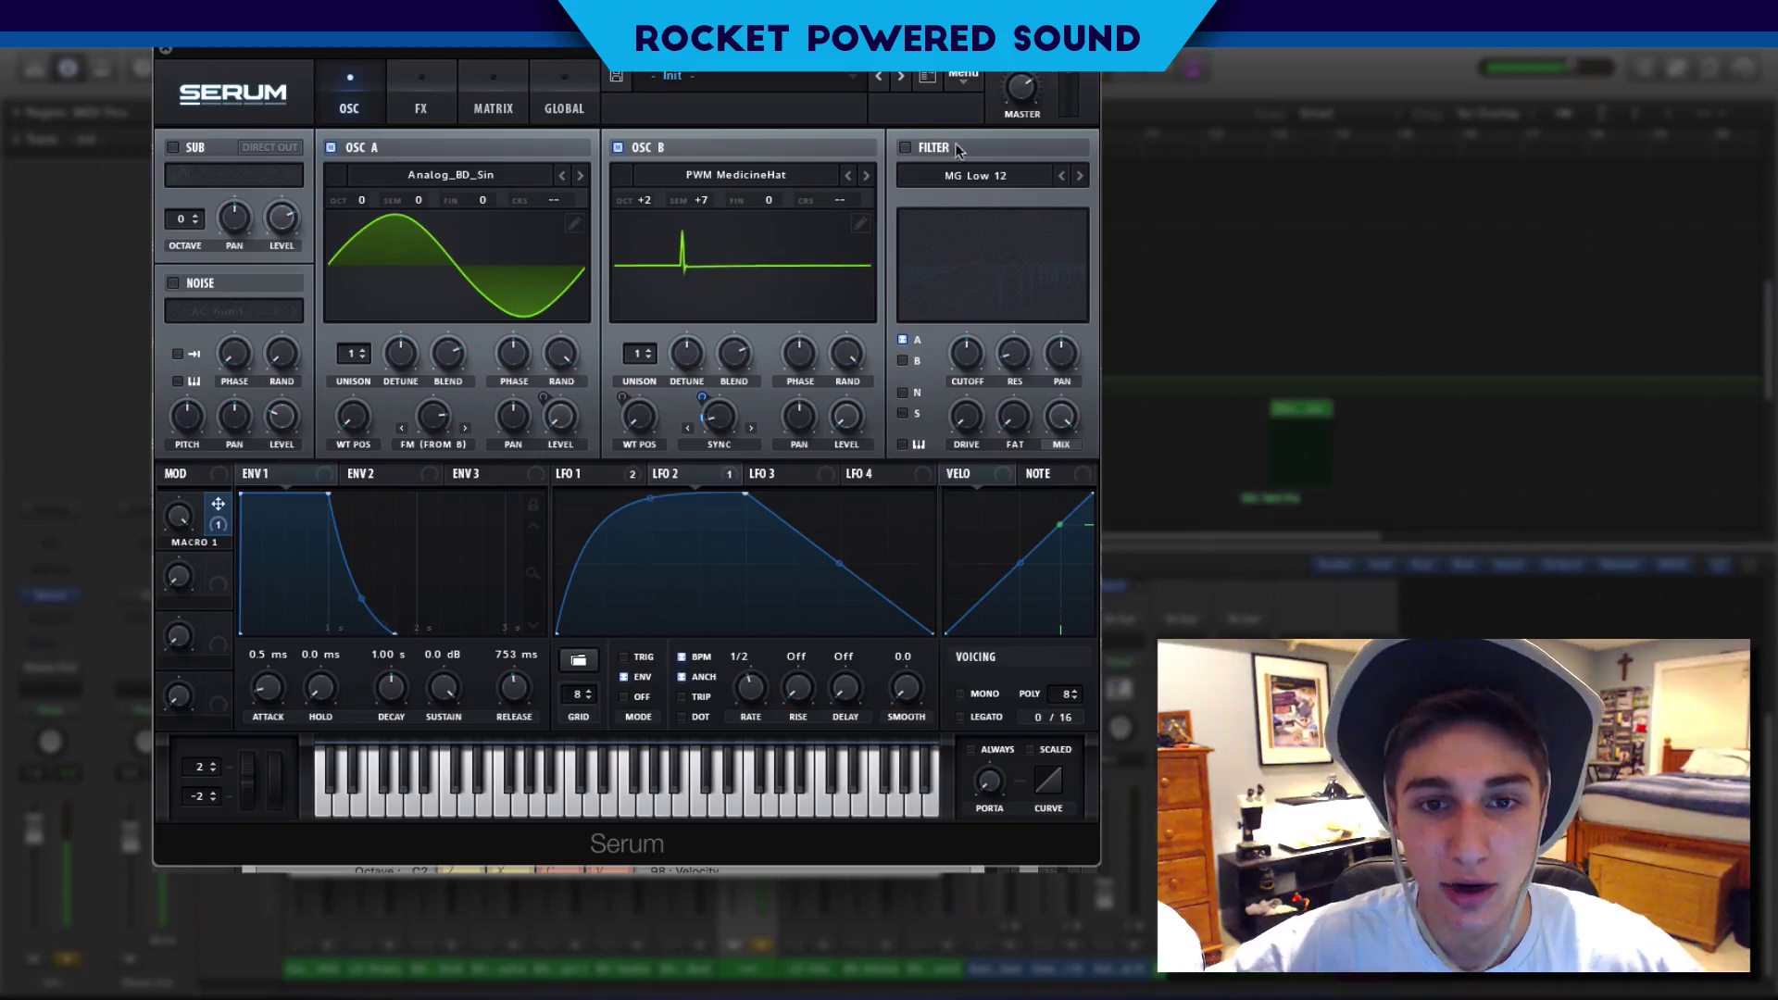
Enable the filter as the Flanges > Flg type with resonance turned down to minimum.
click(905, 147)
click(982, 175)
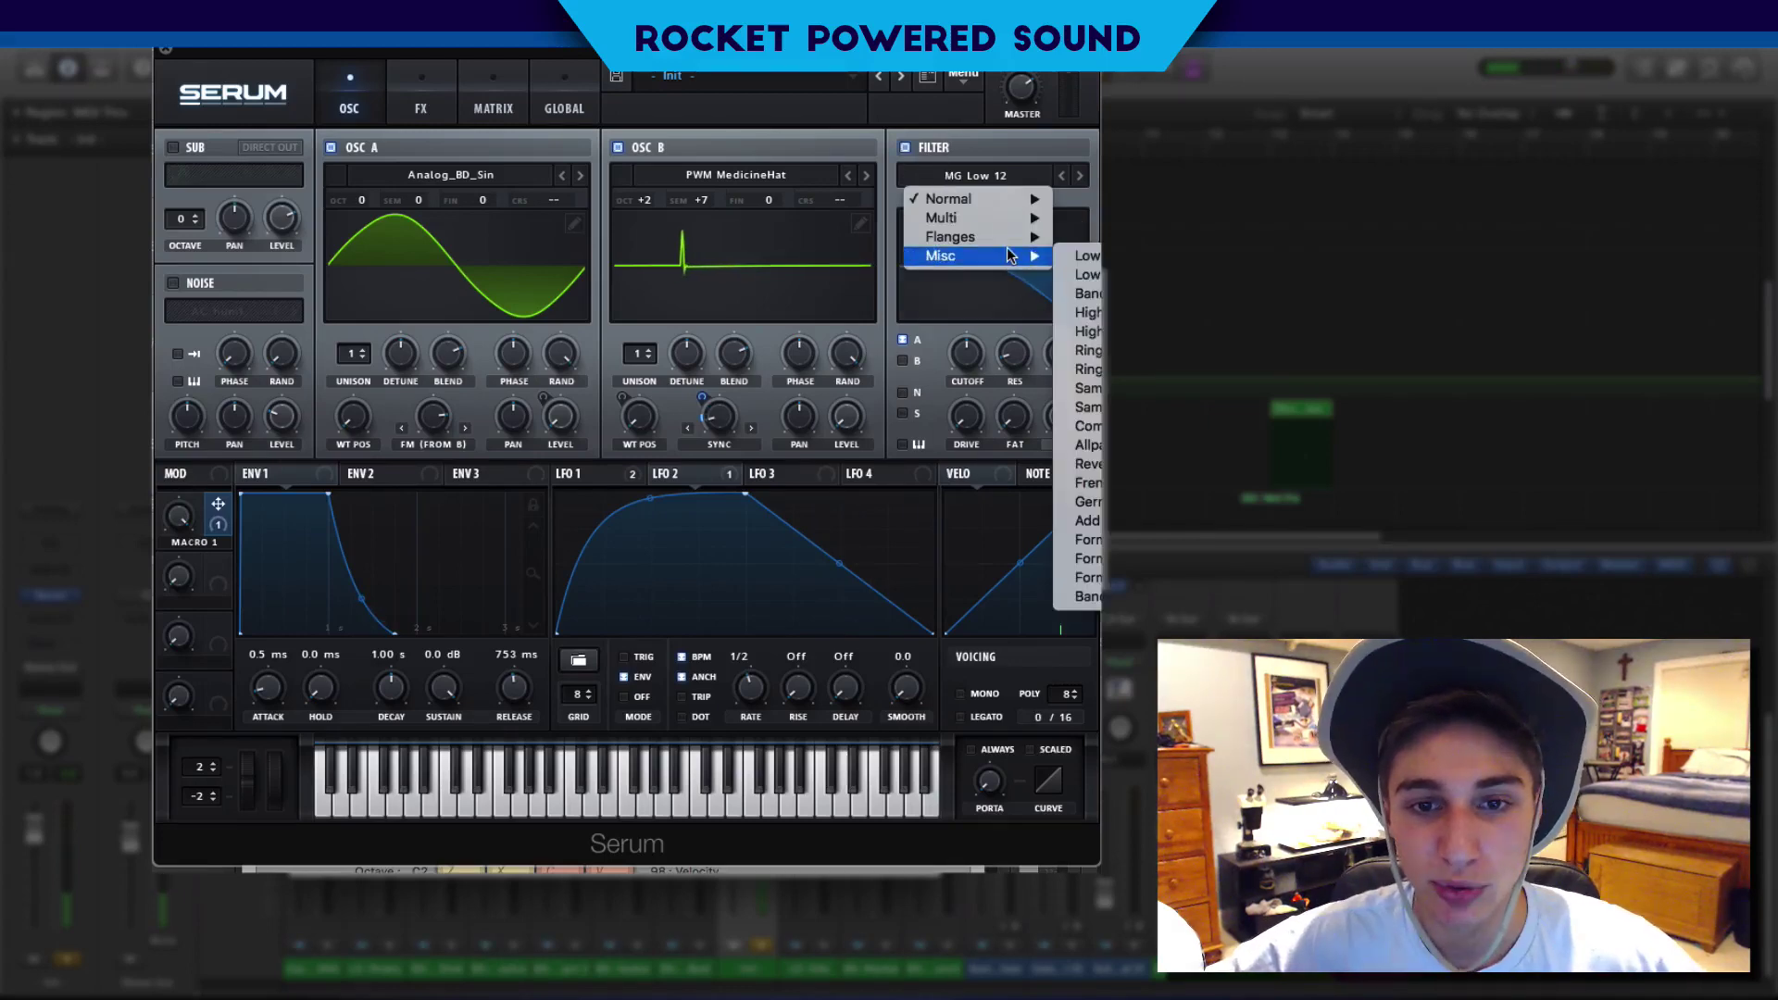
mouse_move(1011, 243)
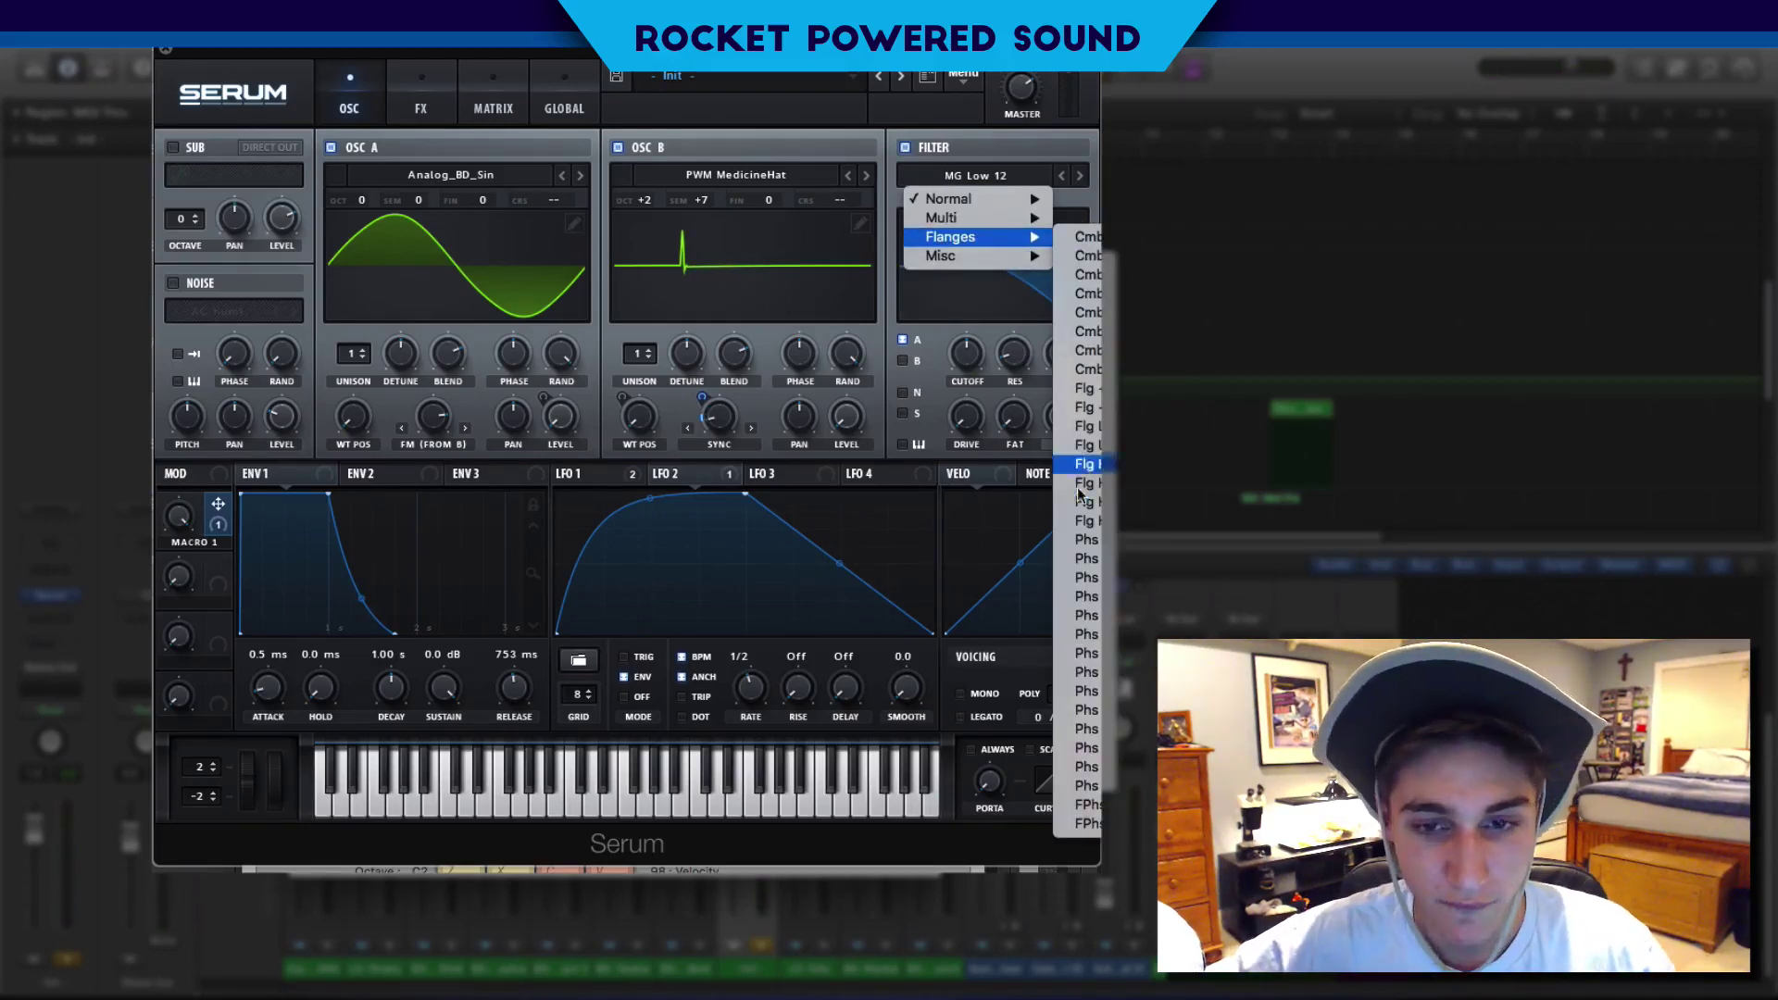
click(1085, 407)
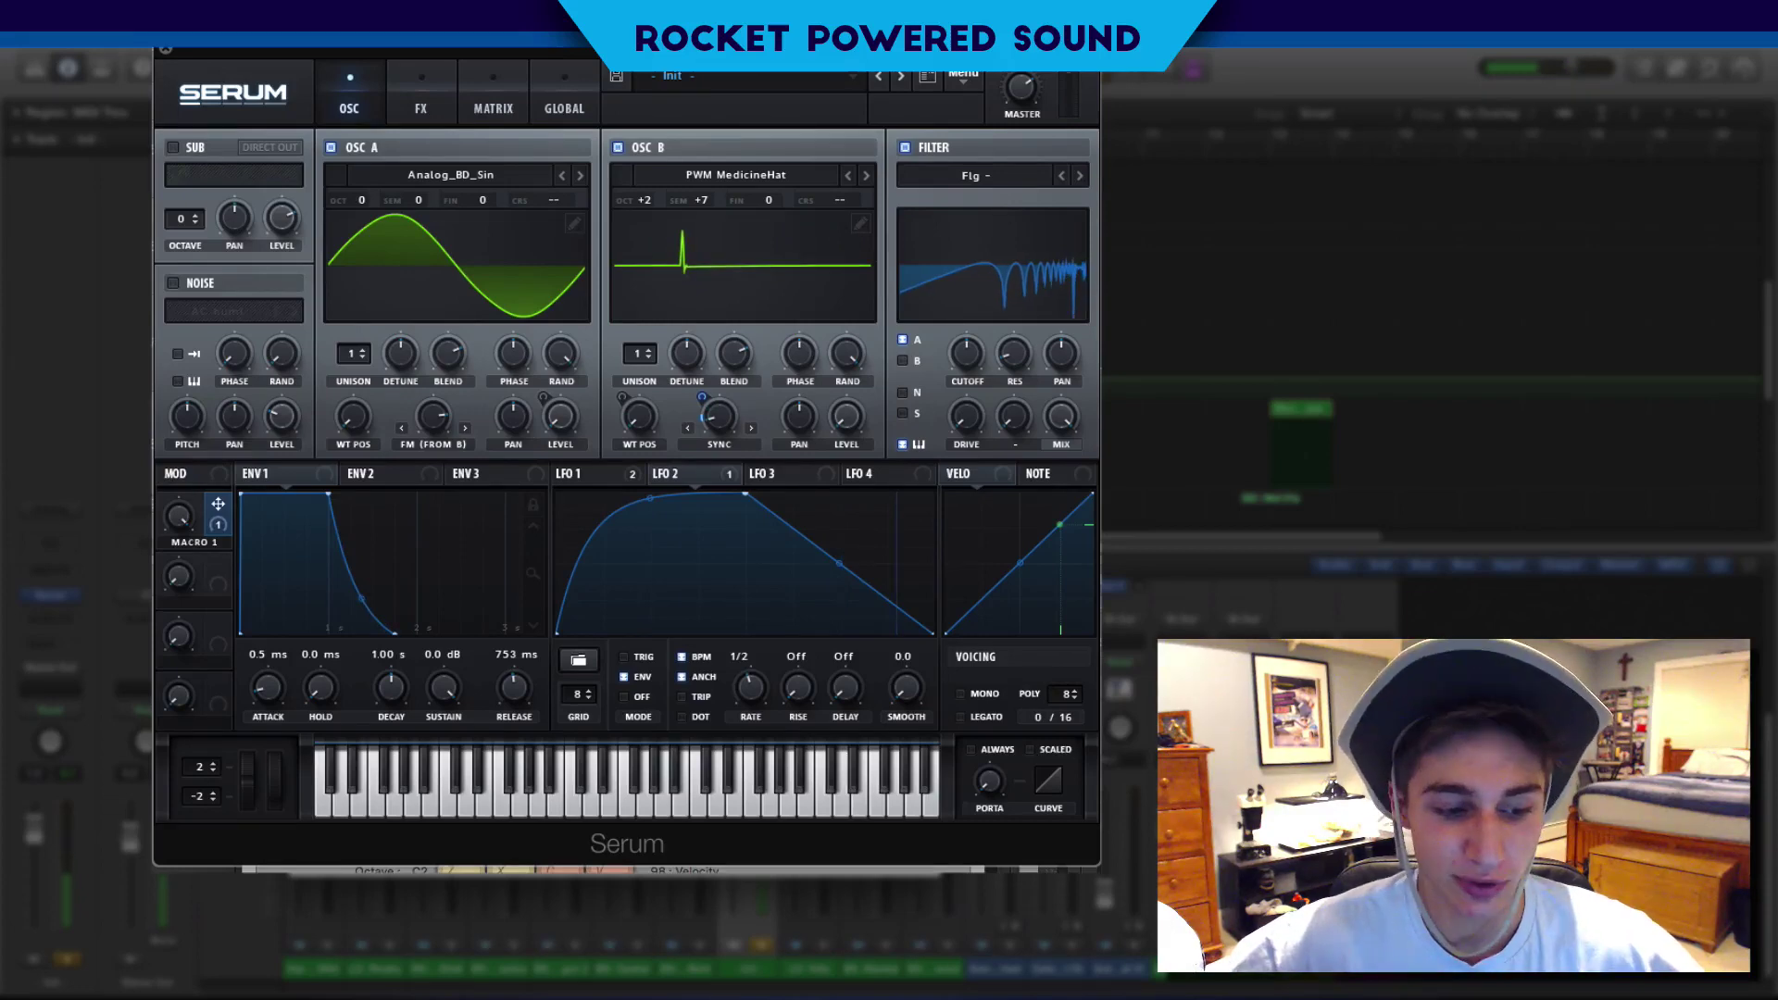
drag(1014, 352, 1014, 377)
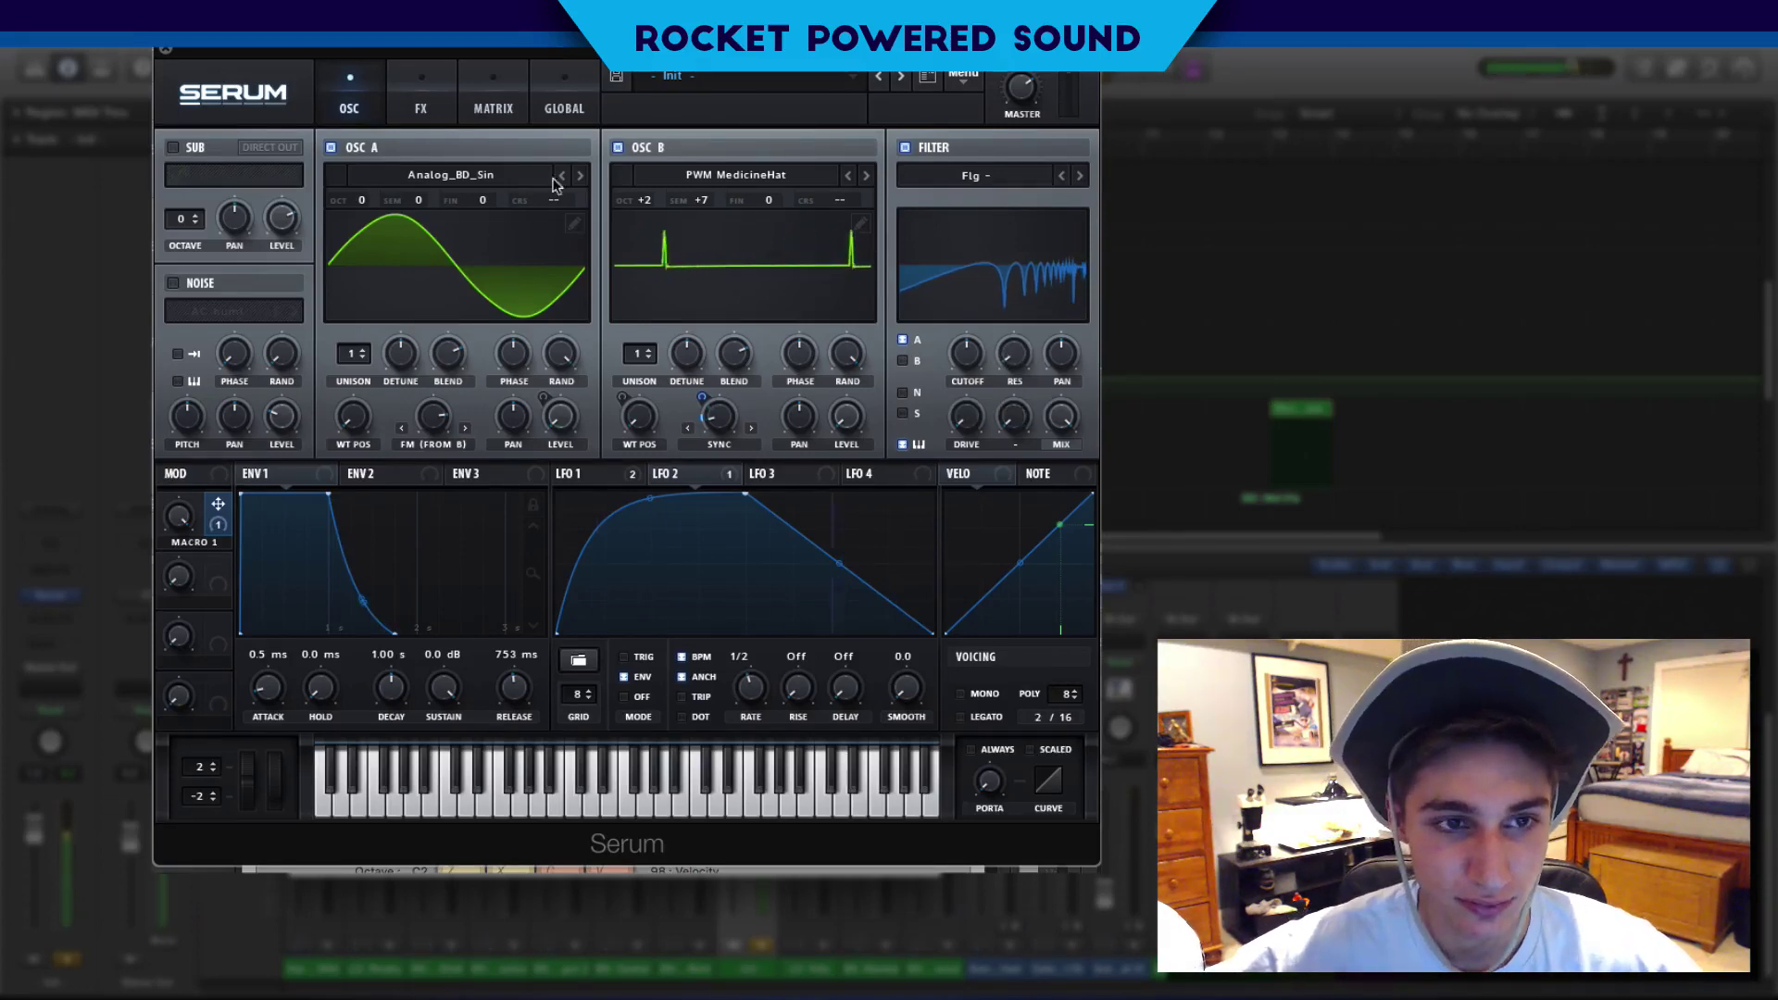
Turn on Hyper/Dimension with Dimension size at minimum and Dimension mix around 29%.
click(421, 97)
click(185, 152)
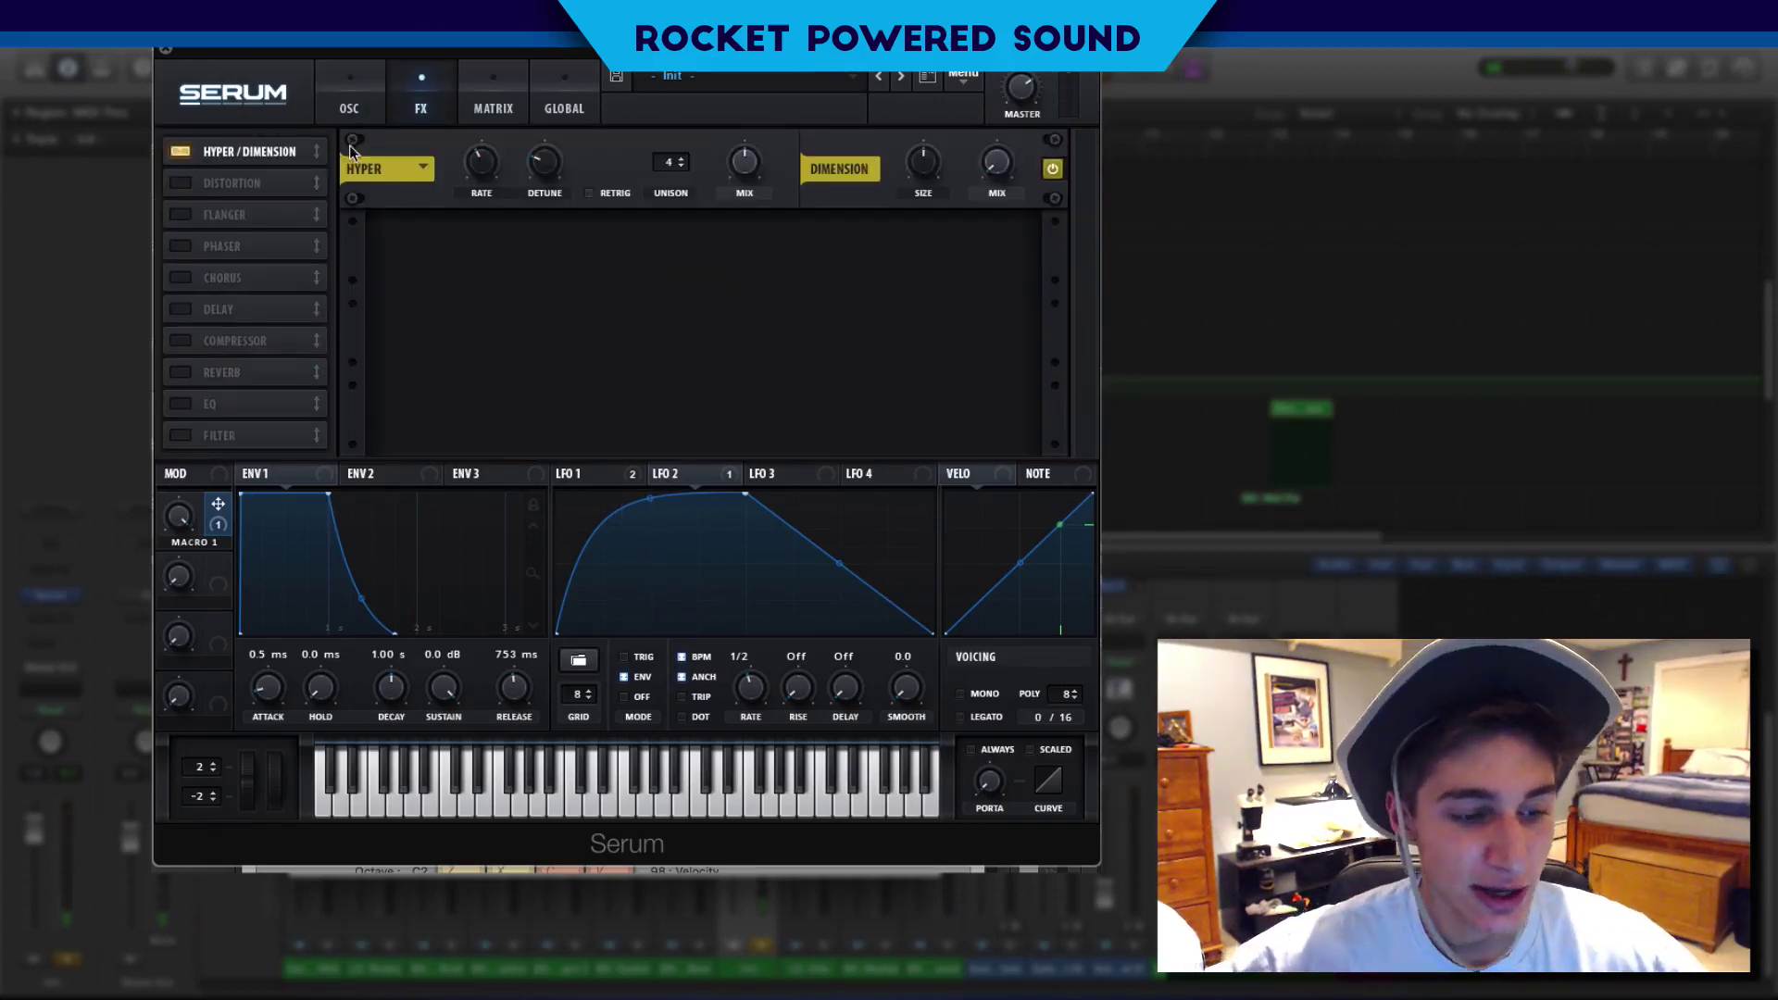
mouse_move(548, 170)
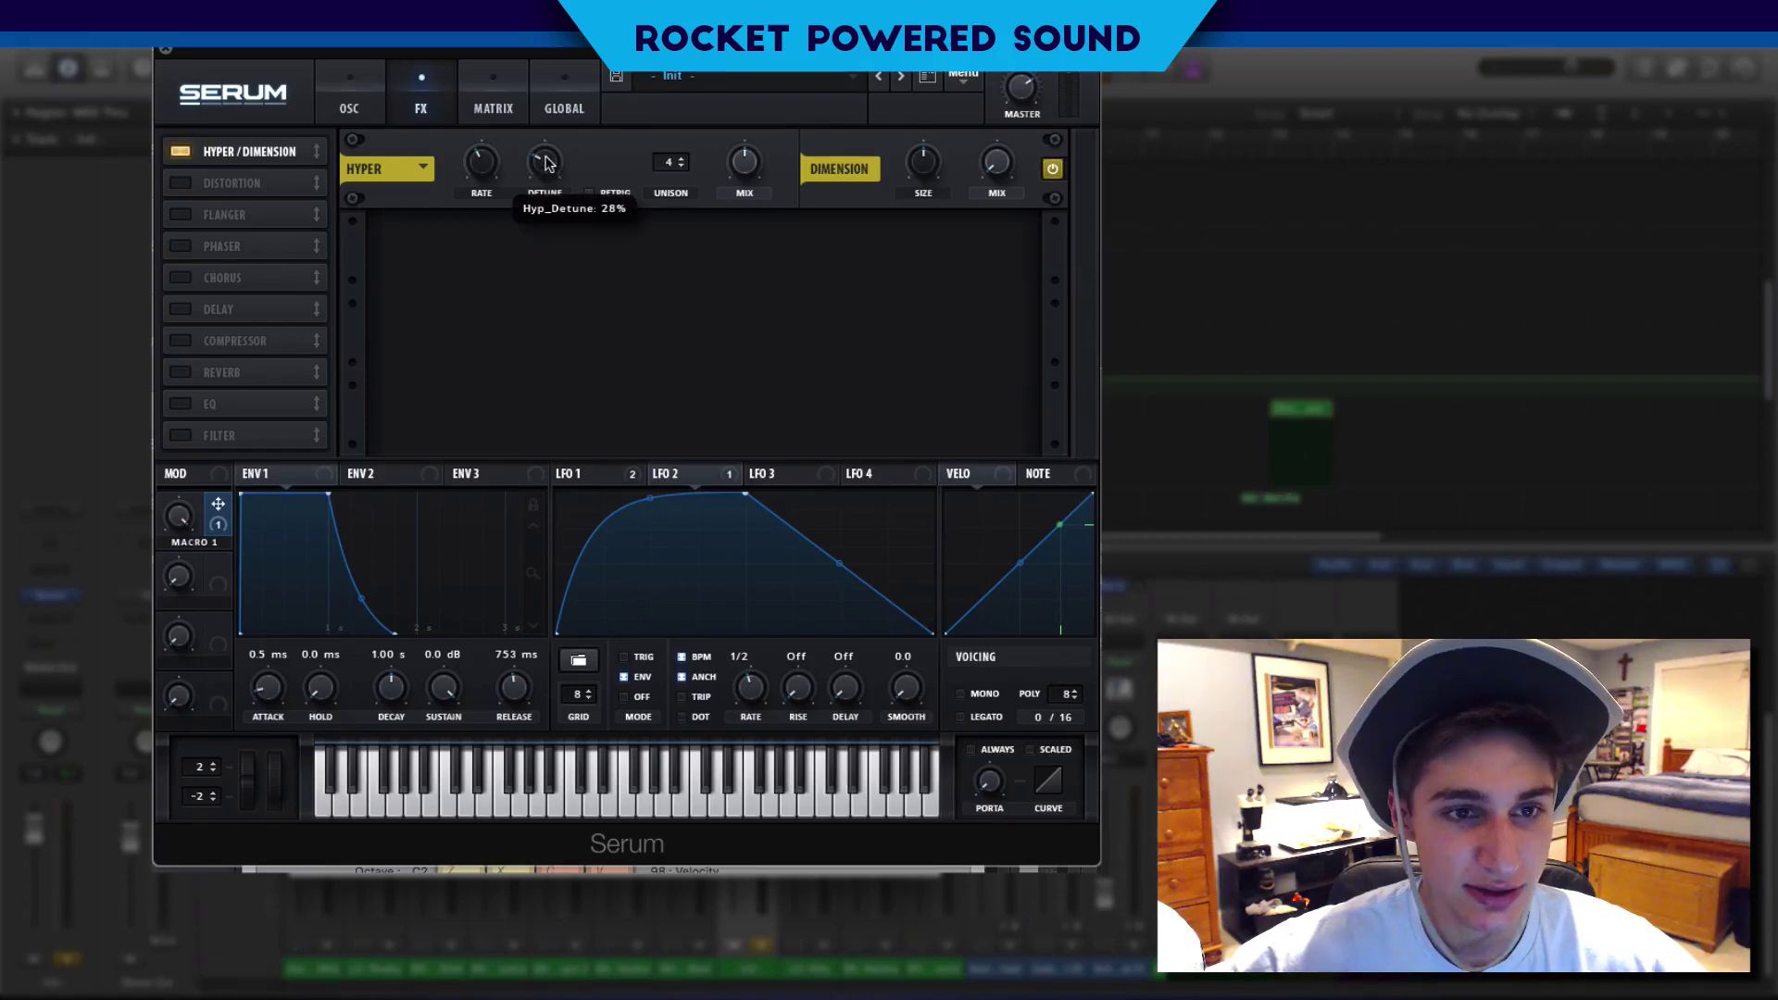
mouse_move(745, 162)
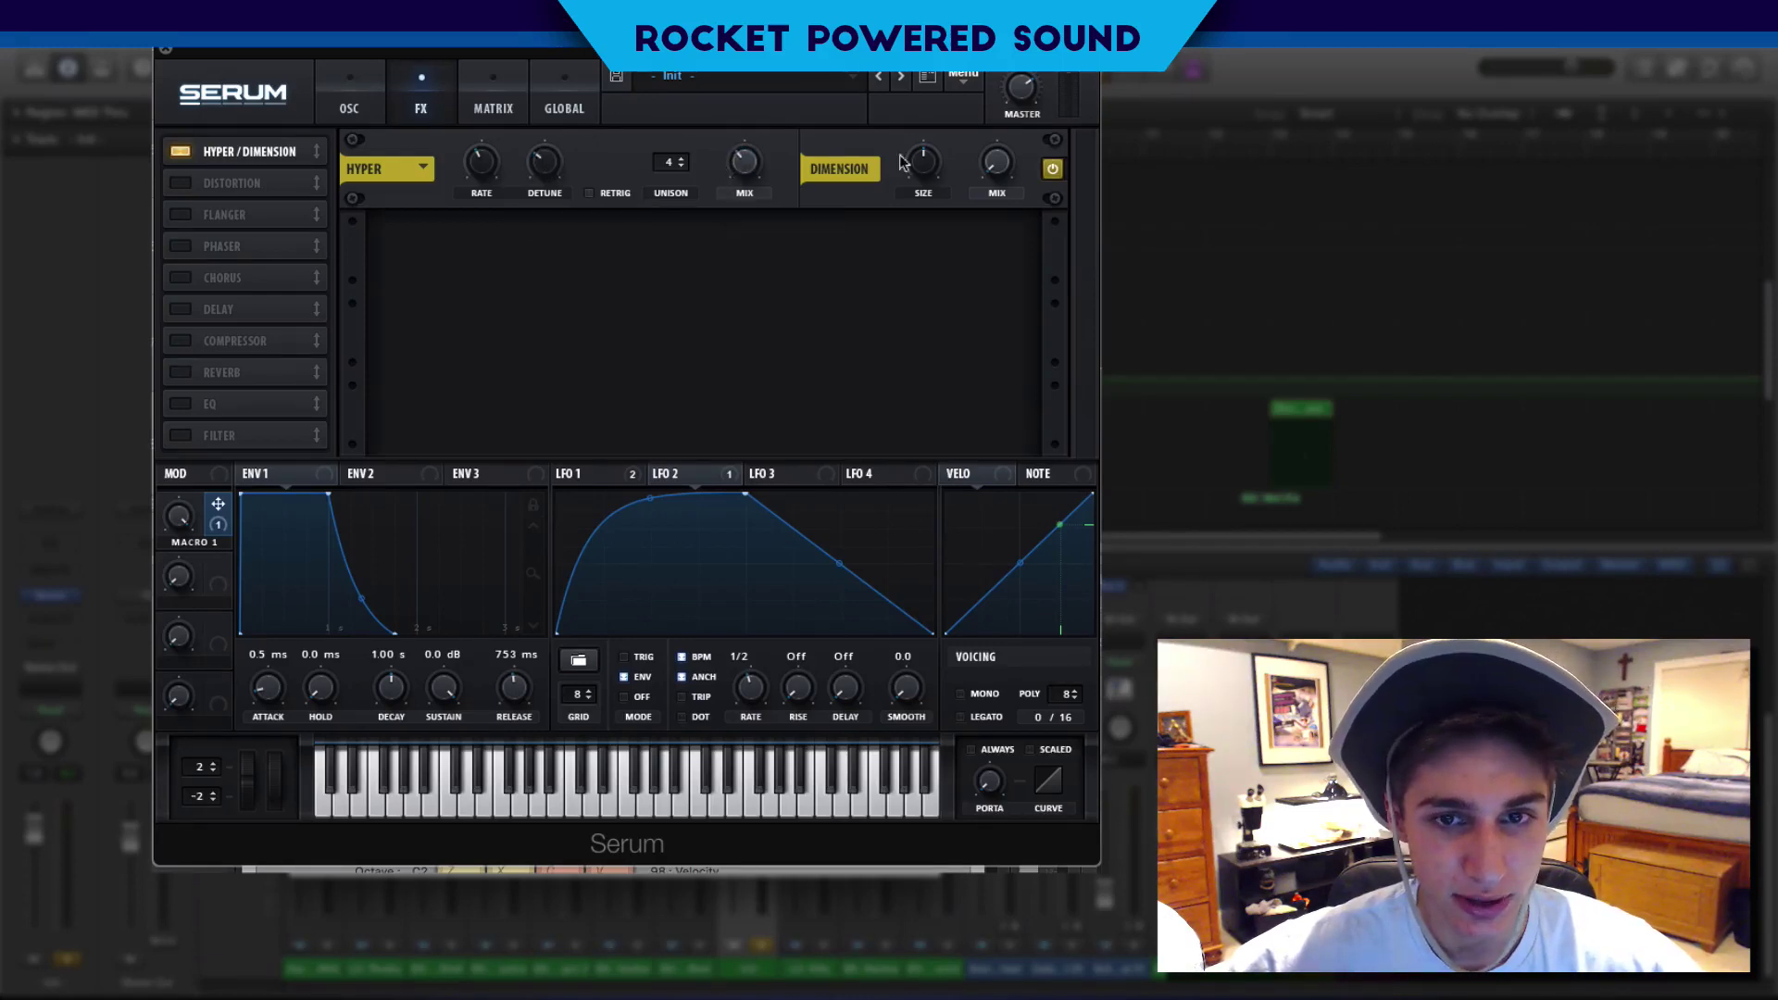
drag(926, 165, 877, 222)
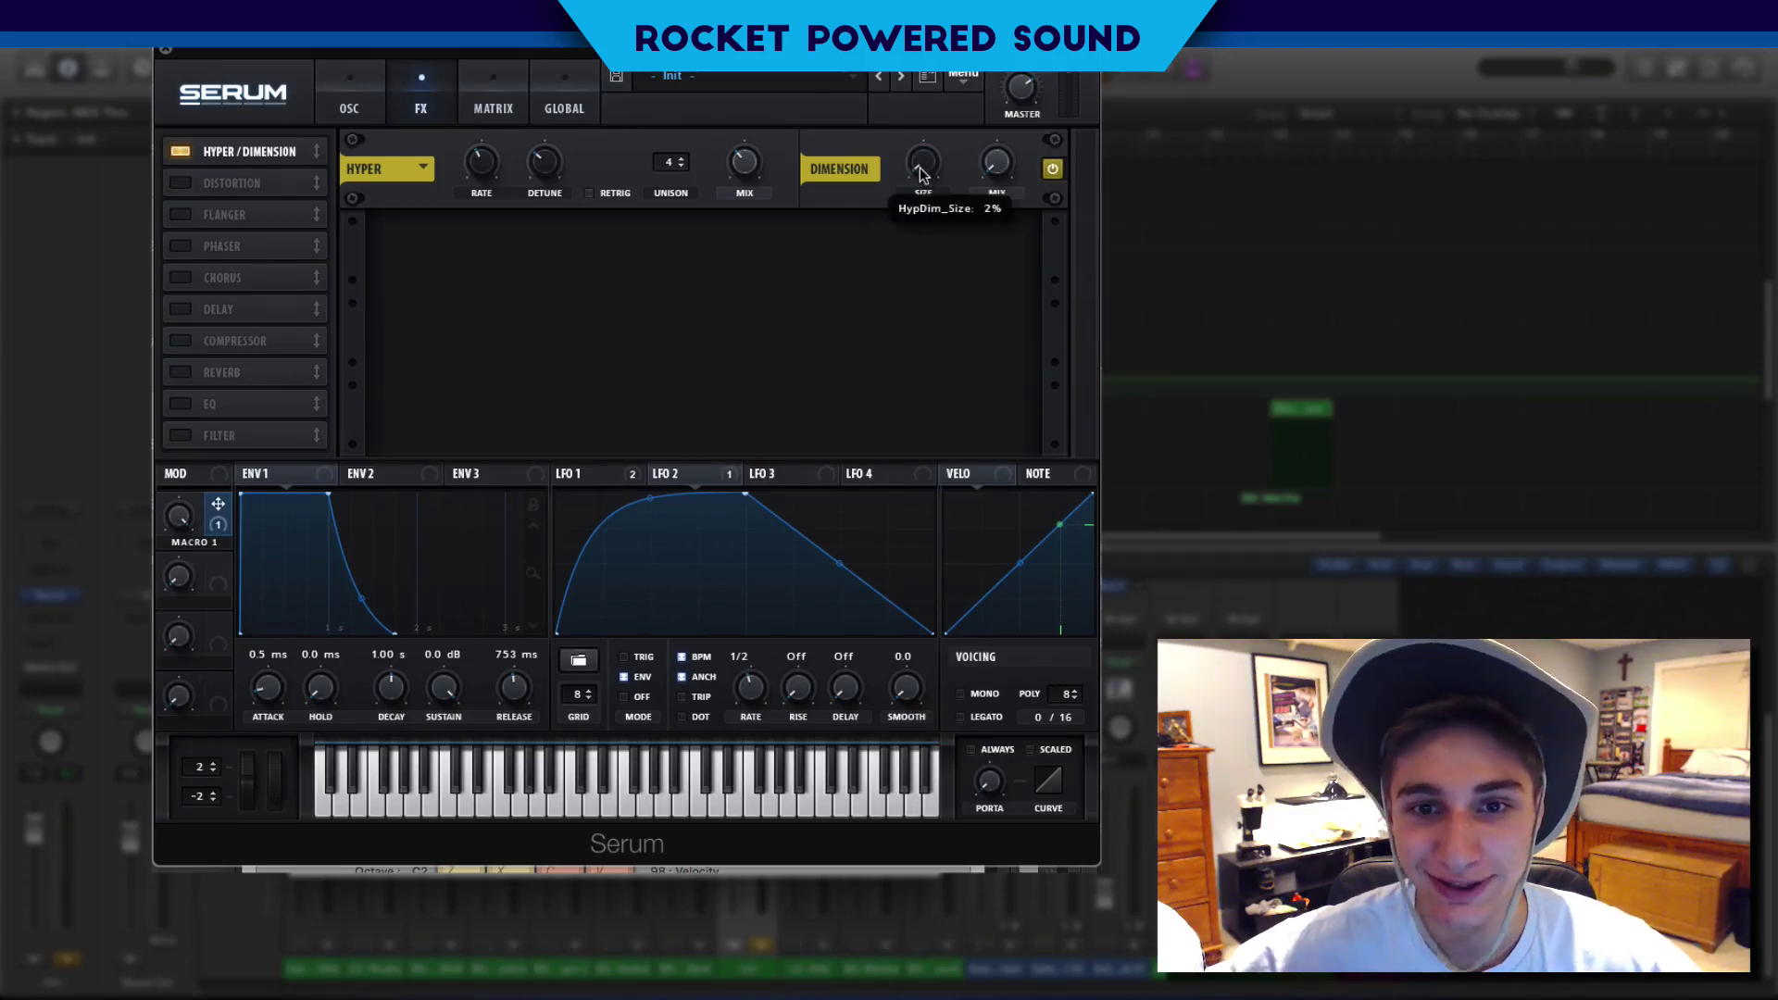
drag(1002, 114, 1002, 100)
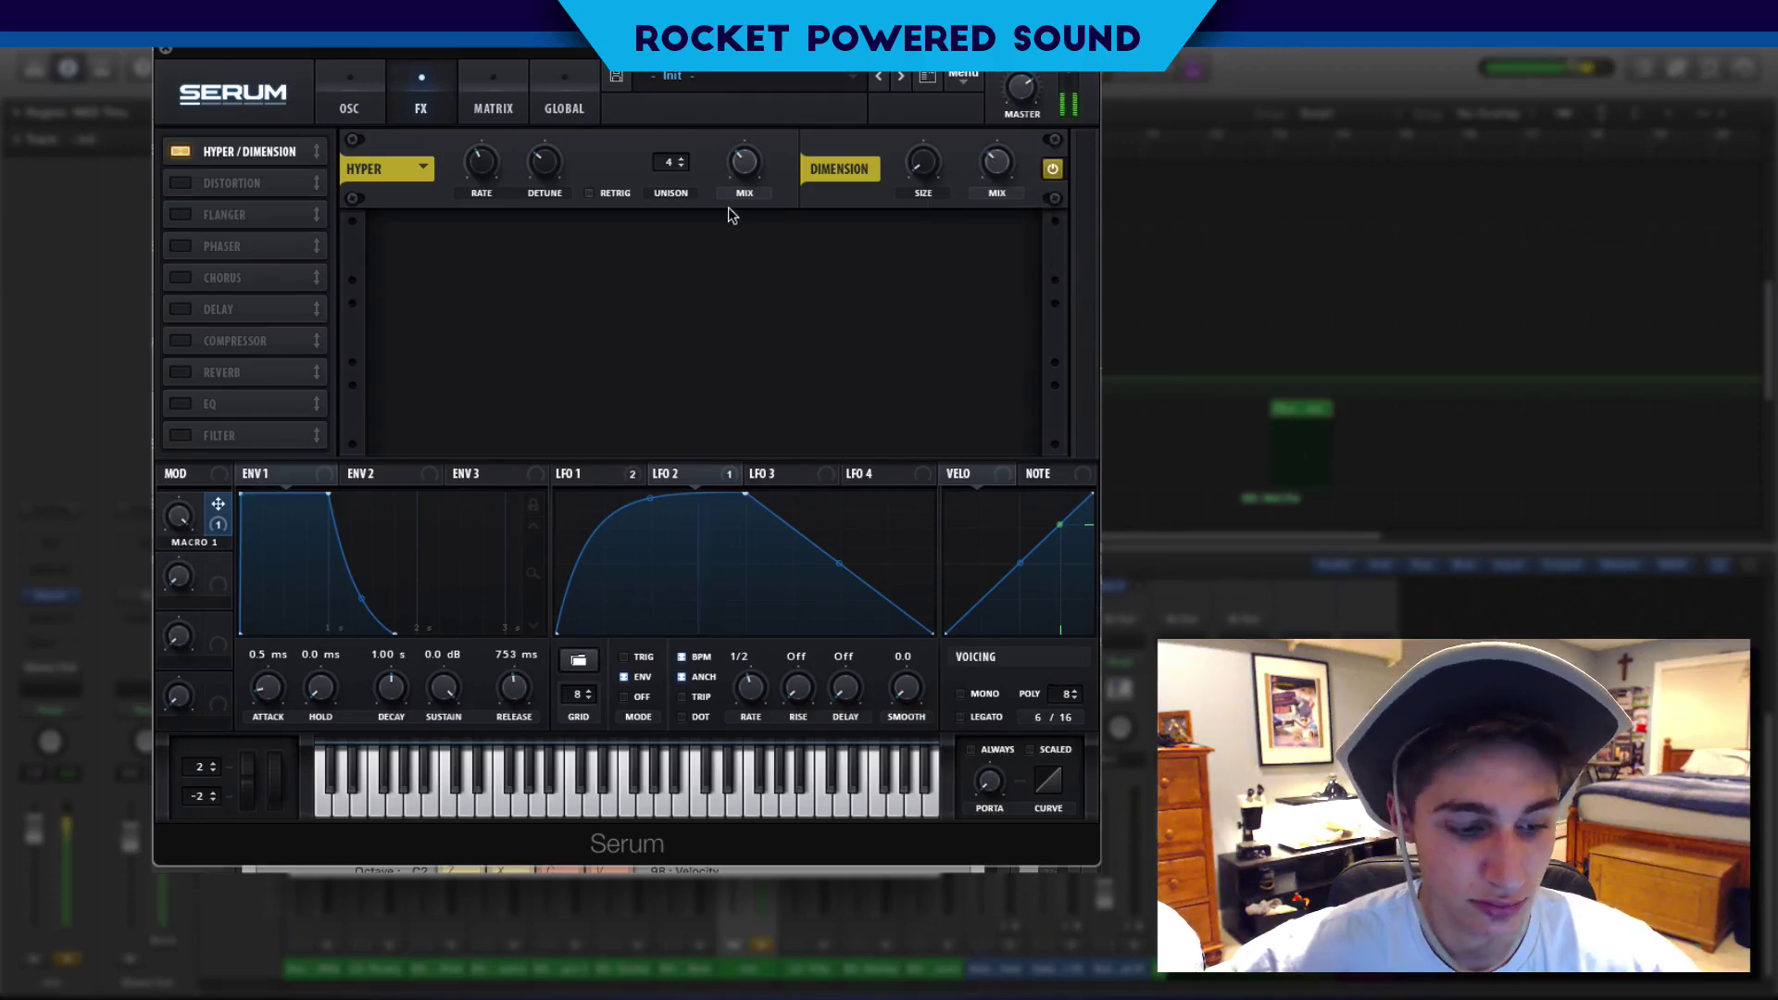
mouse_move(547, 167)
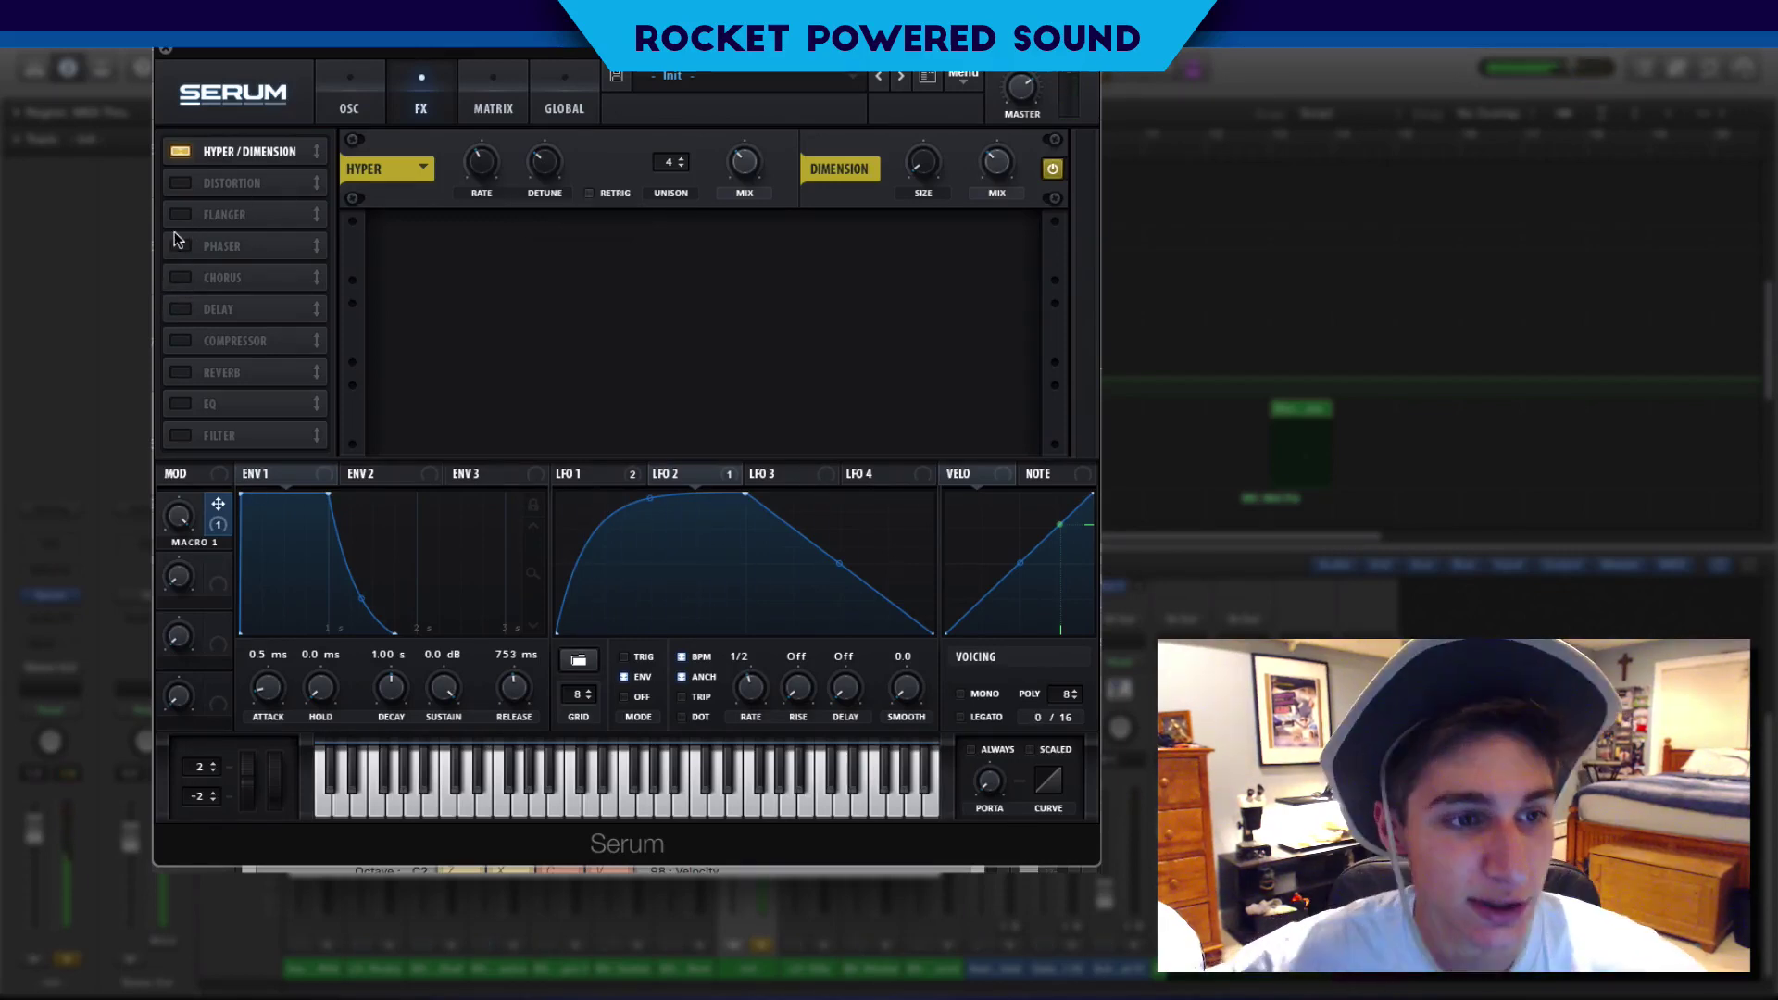
Enable Delay with linked, unsynced 28 ms left/right times, set feedback, and raise mix to about 81%.
click(190, 309)
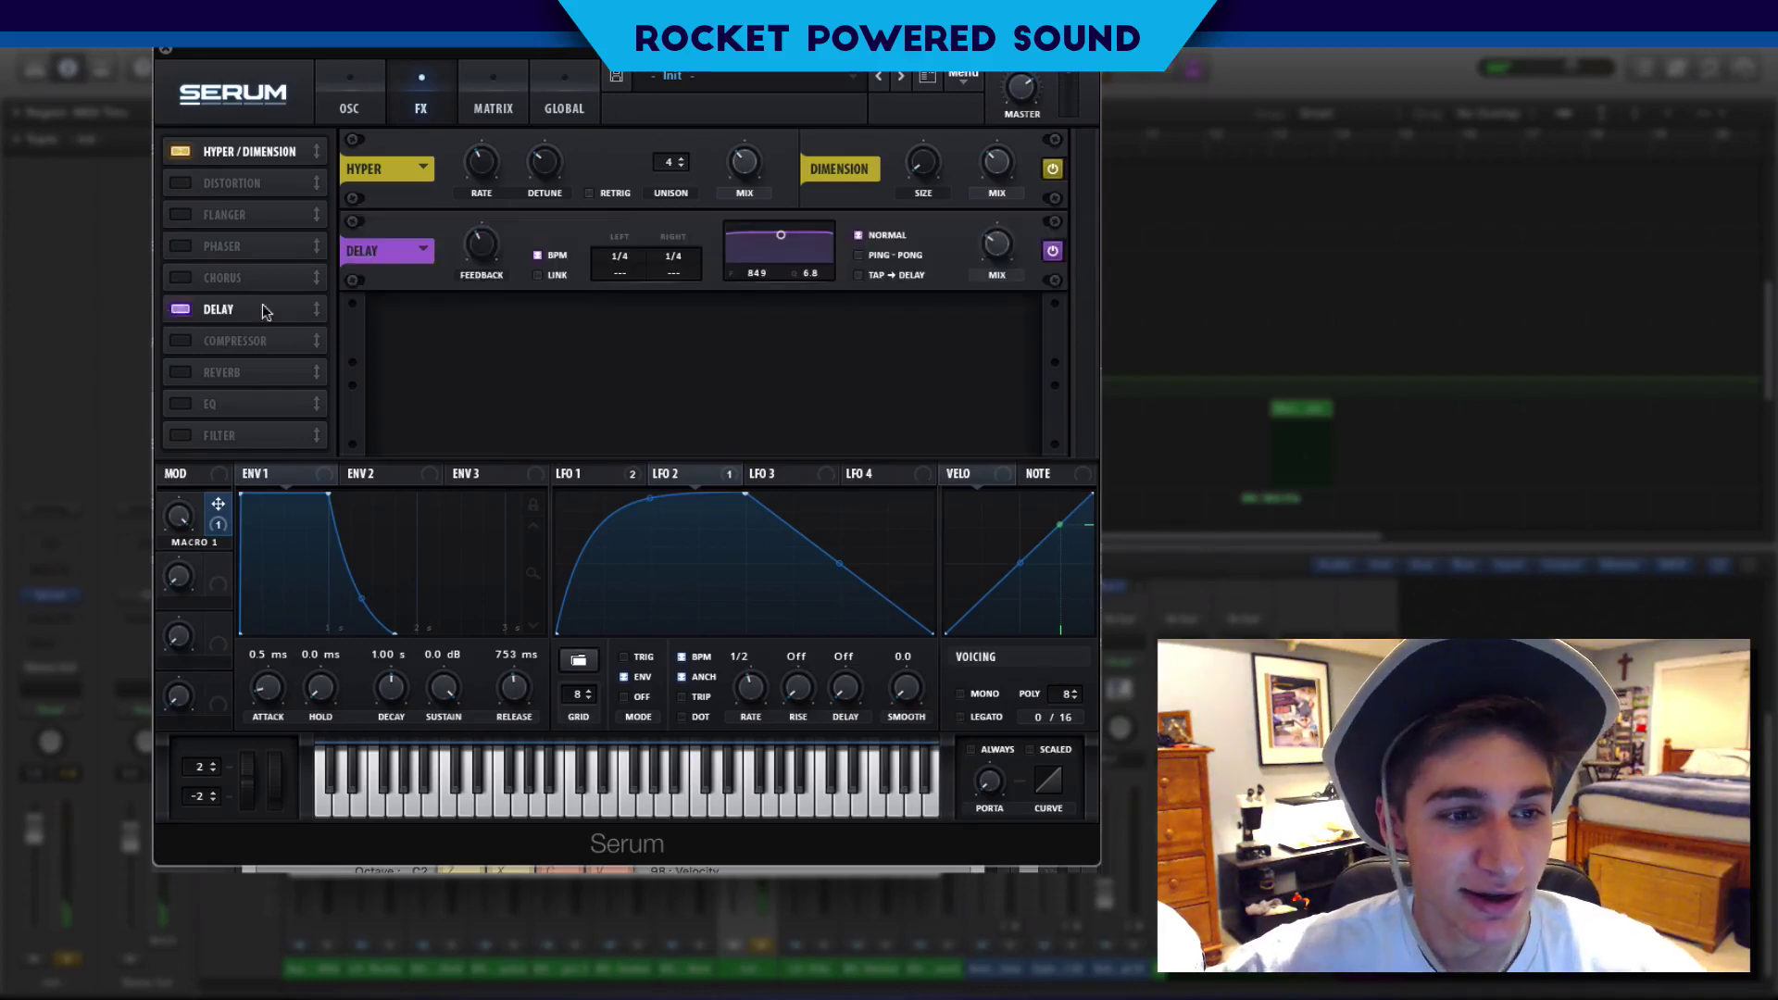
click(537, 275)
click(537, 256)
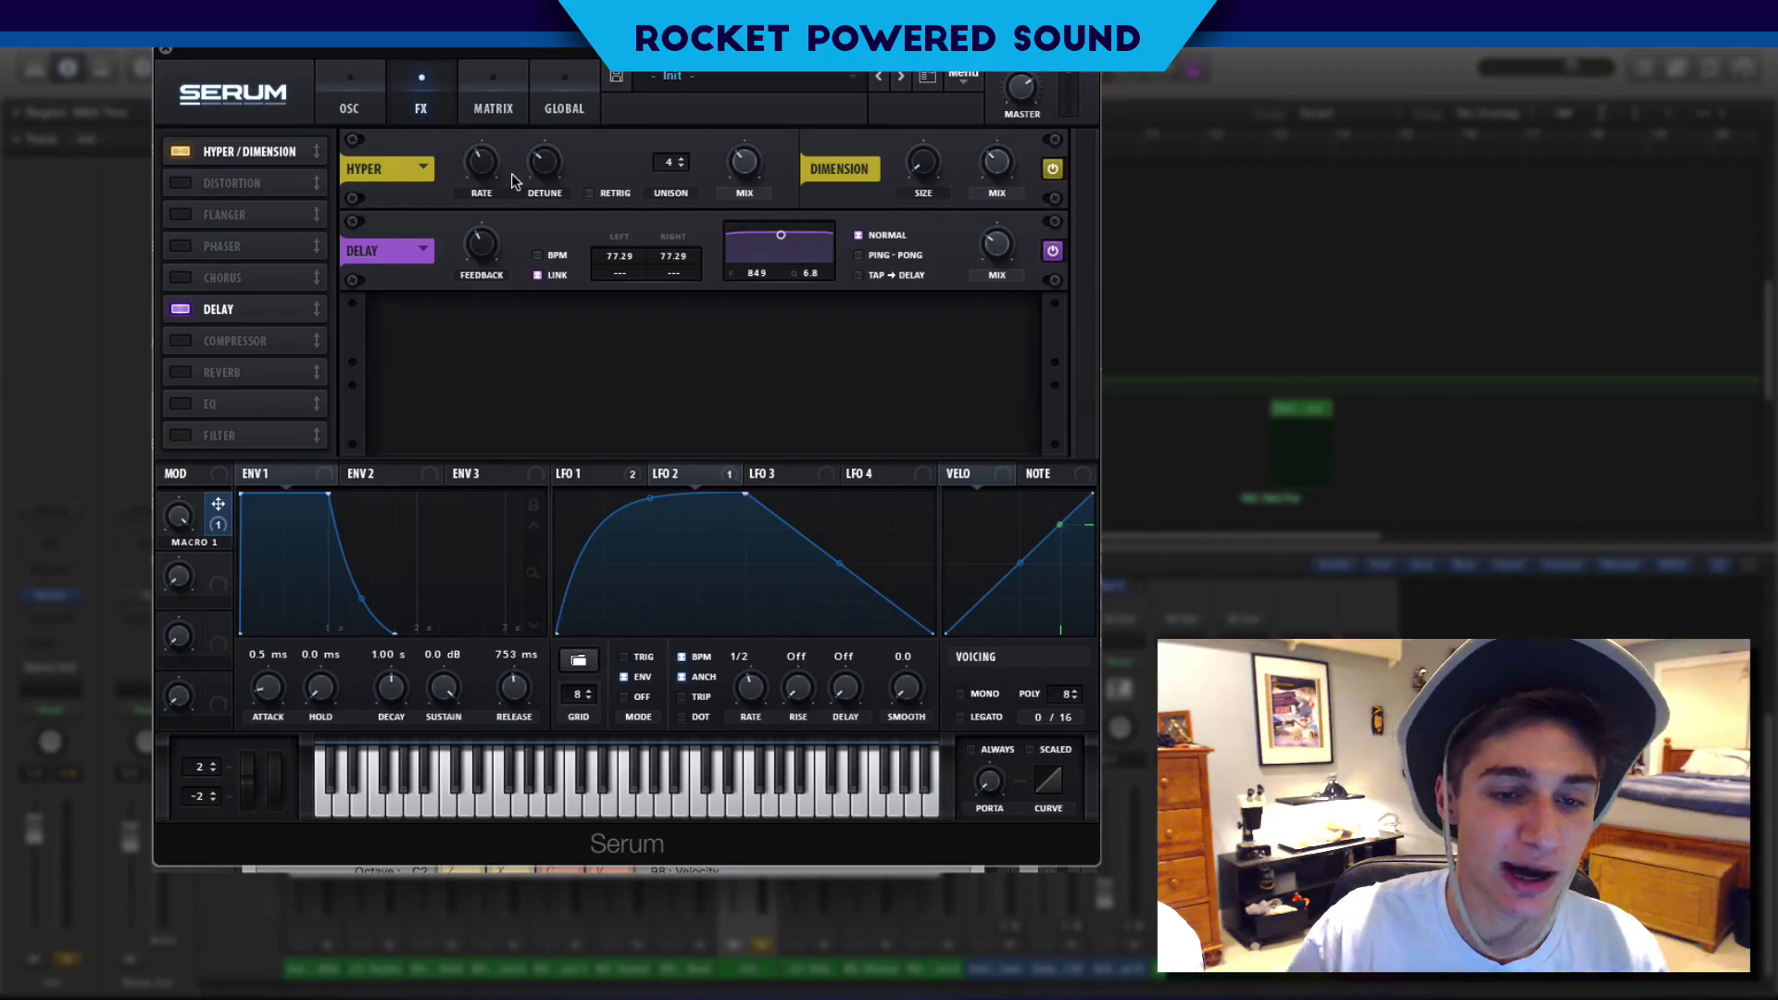
click(493, 237)
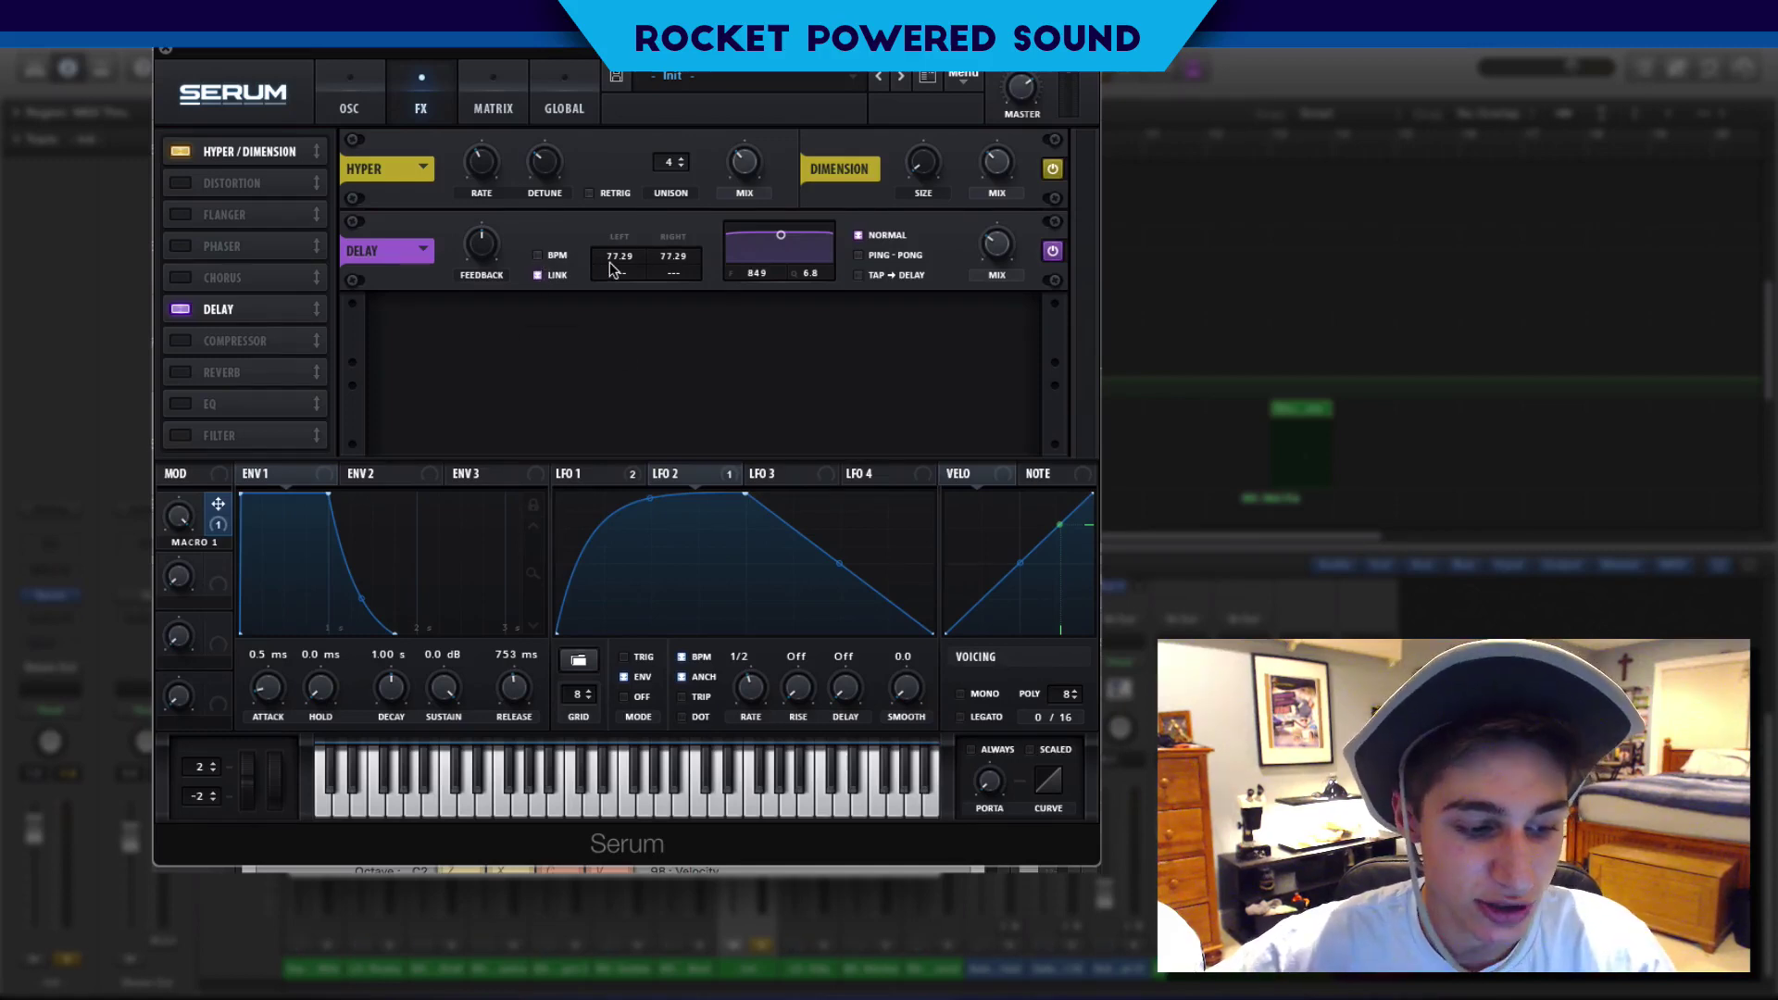
drag(612, 269, 614, 298)
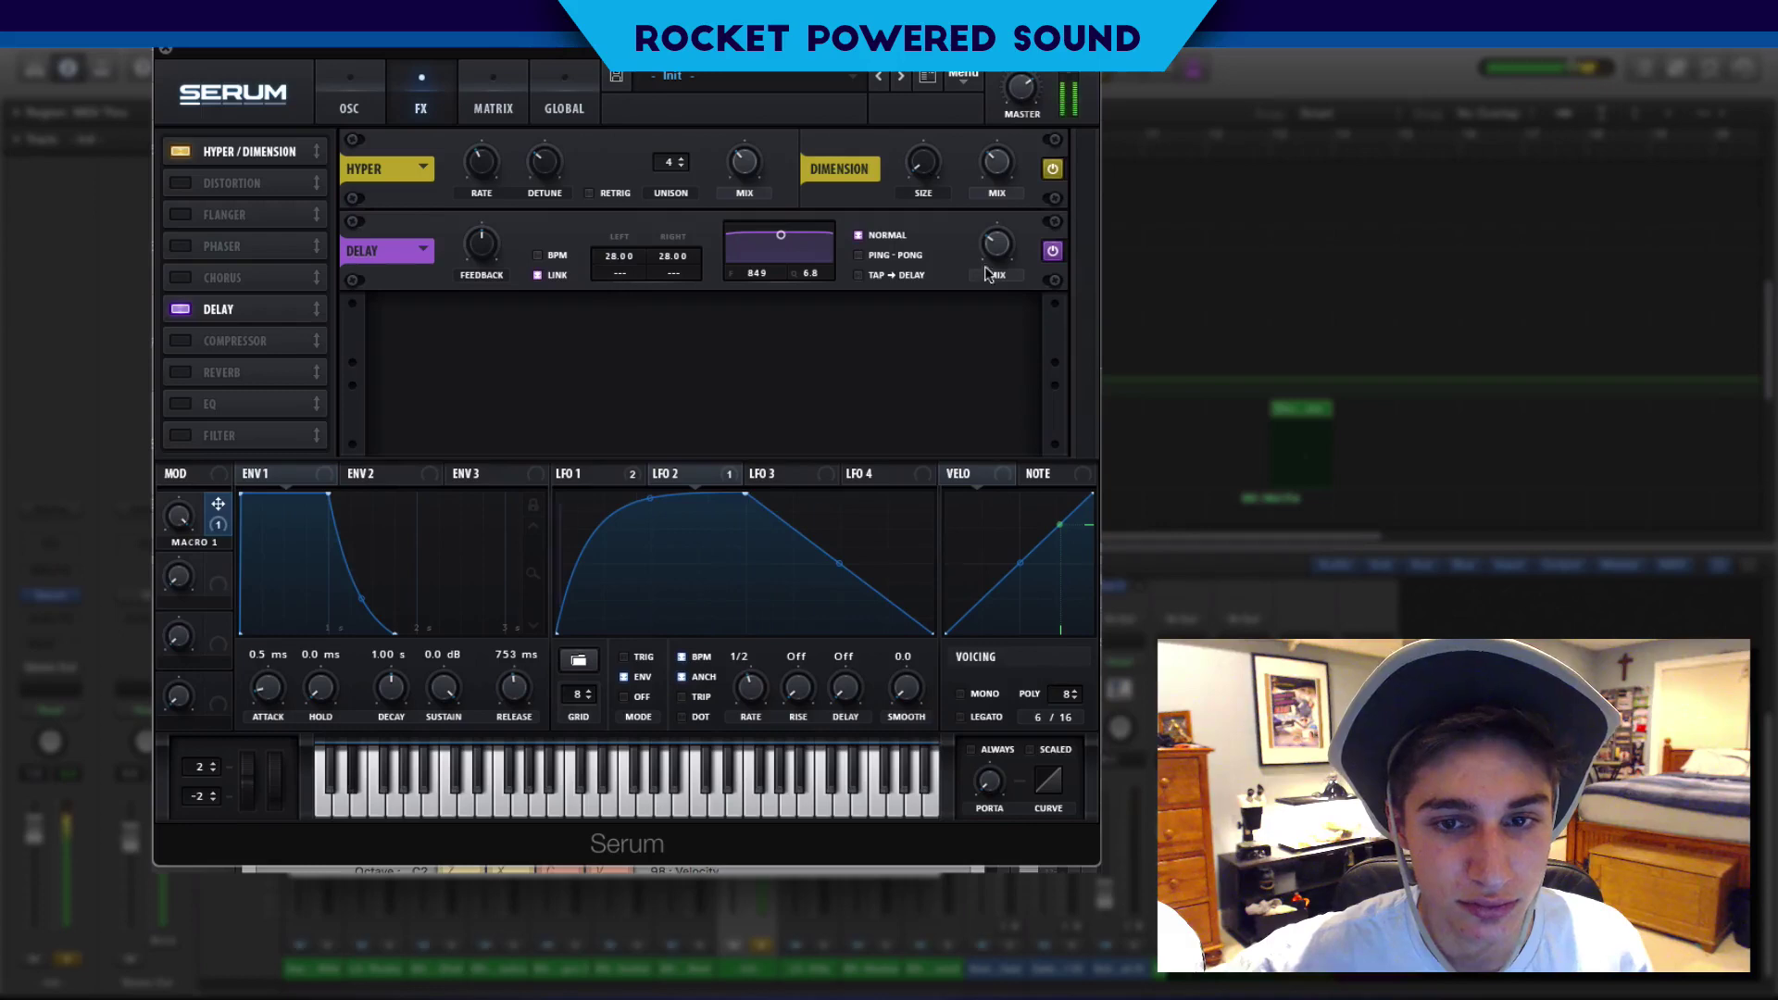
drag(986, 278, 1007, 235)
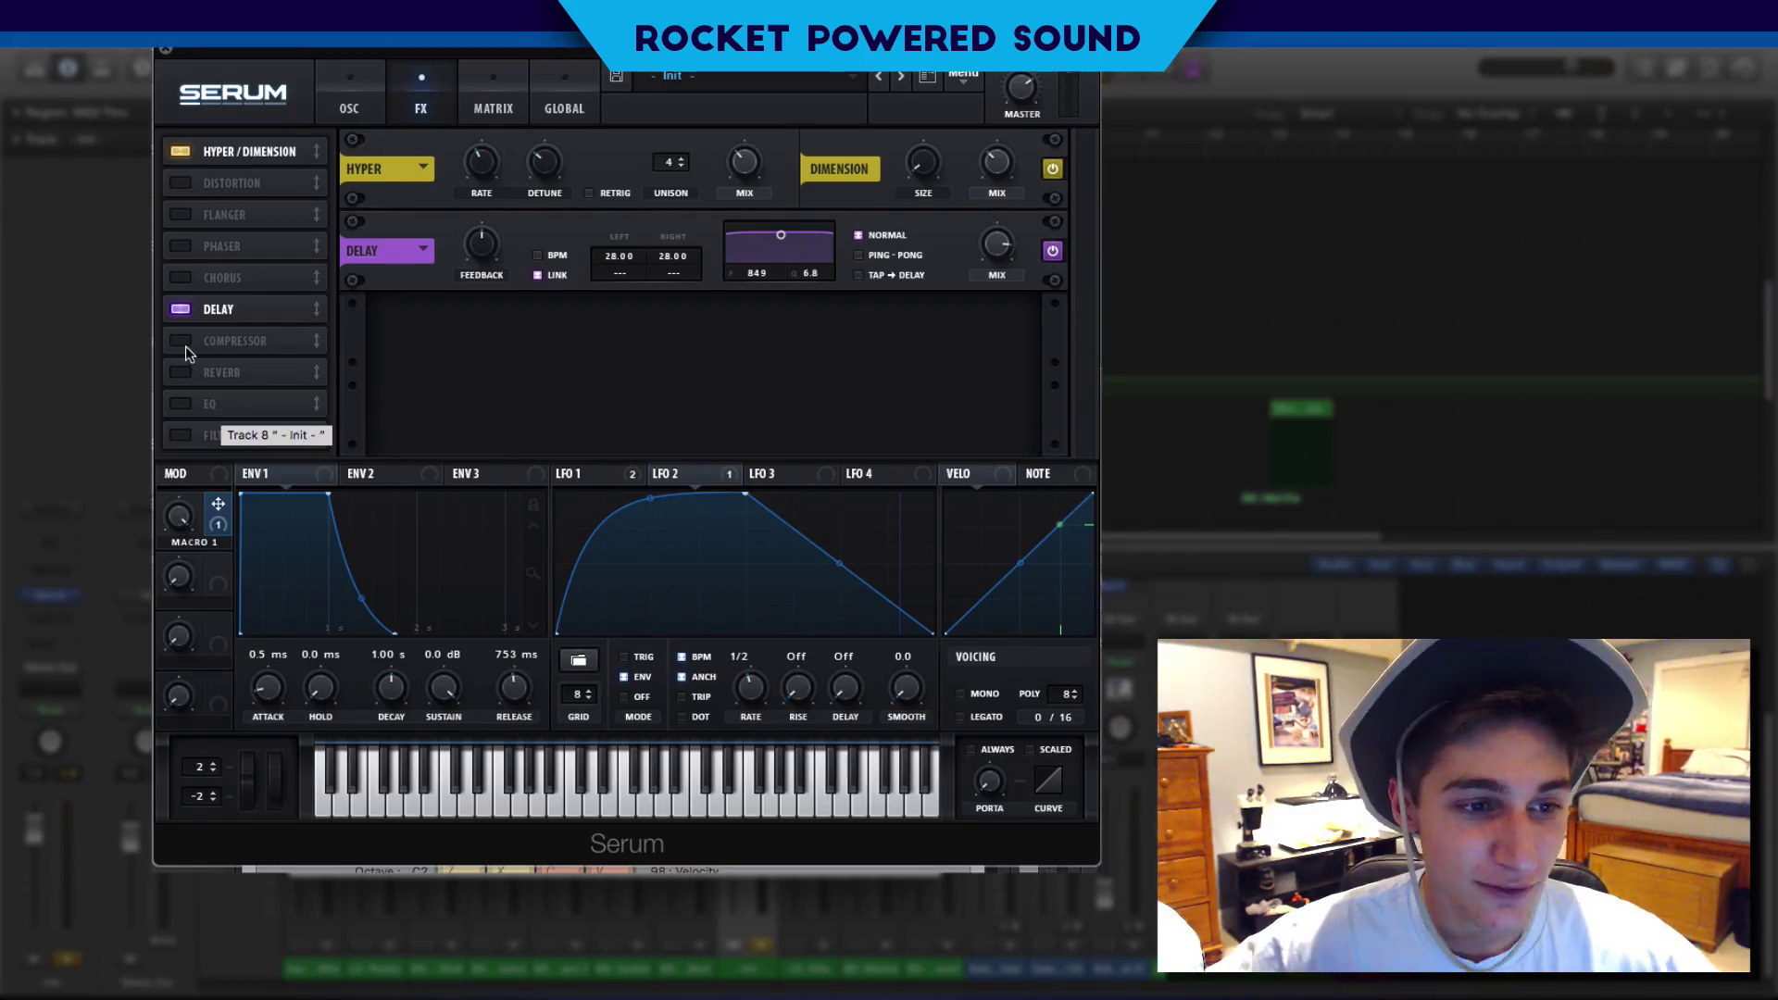
Enable the Reverb effect and adjust its wet mix.
click(177, 374)
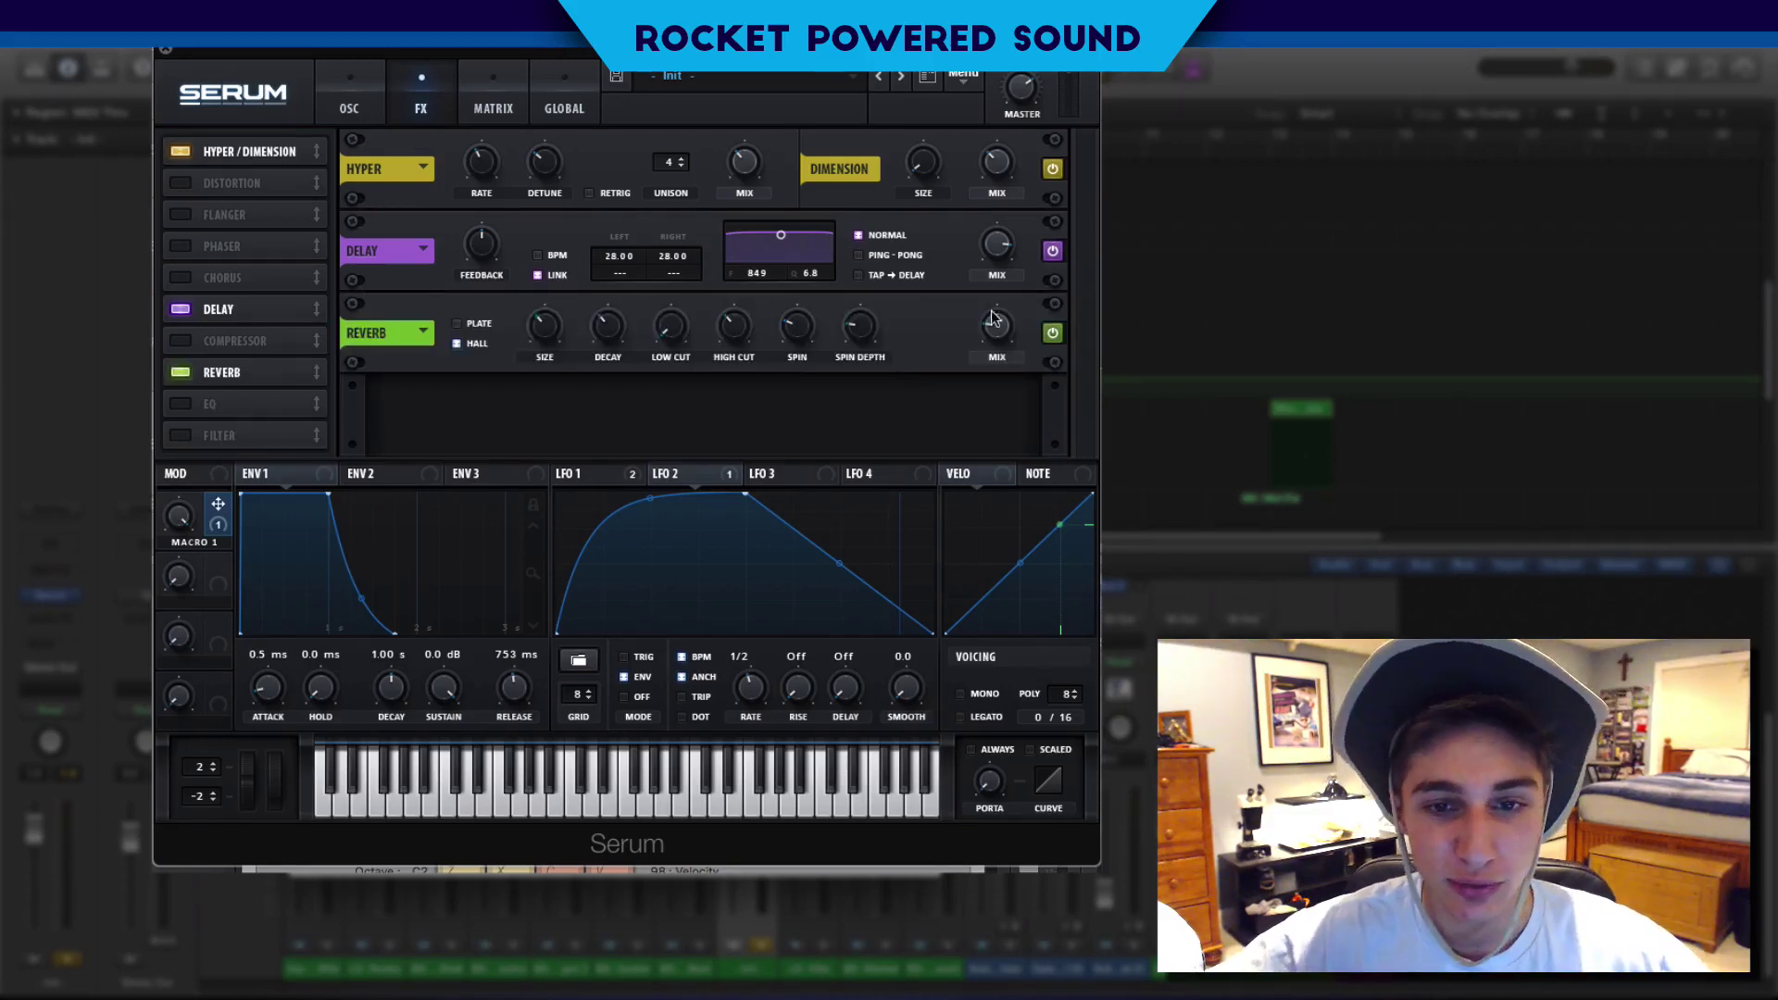
mouse_move(1005, 326)
drag(1006, 331, 984, 359)
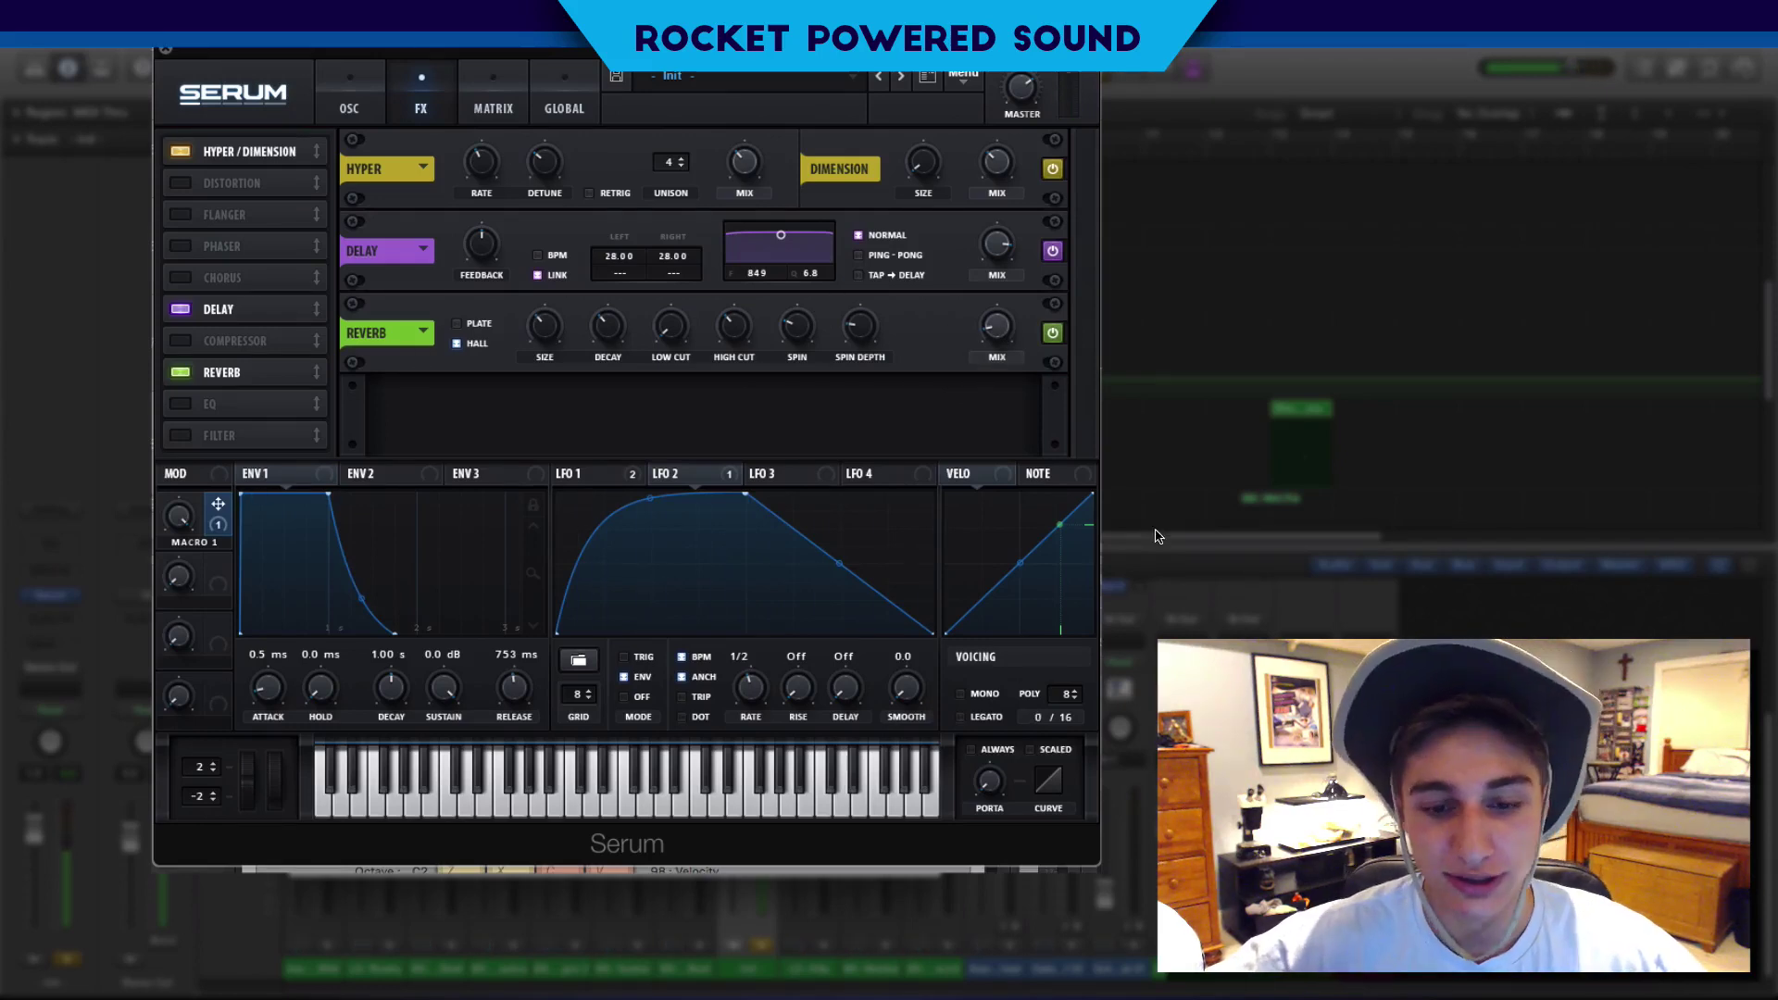
Set voicing to mono legato with about 184 ms portamento glide.
click(961, 716)
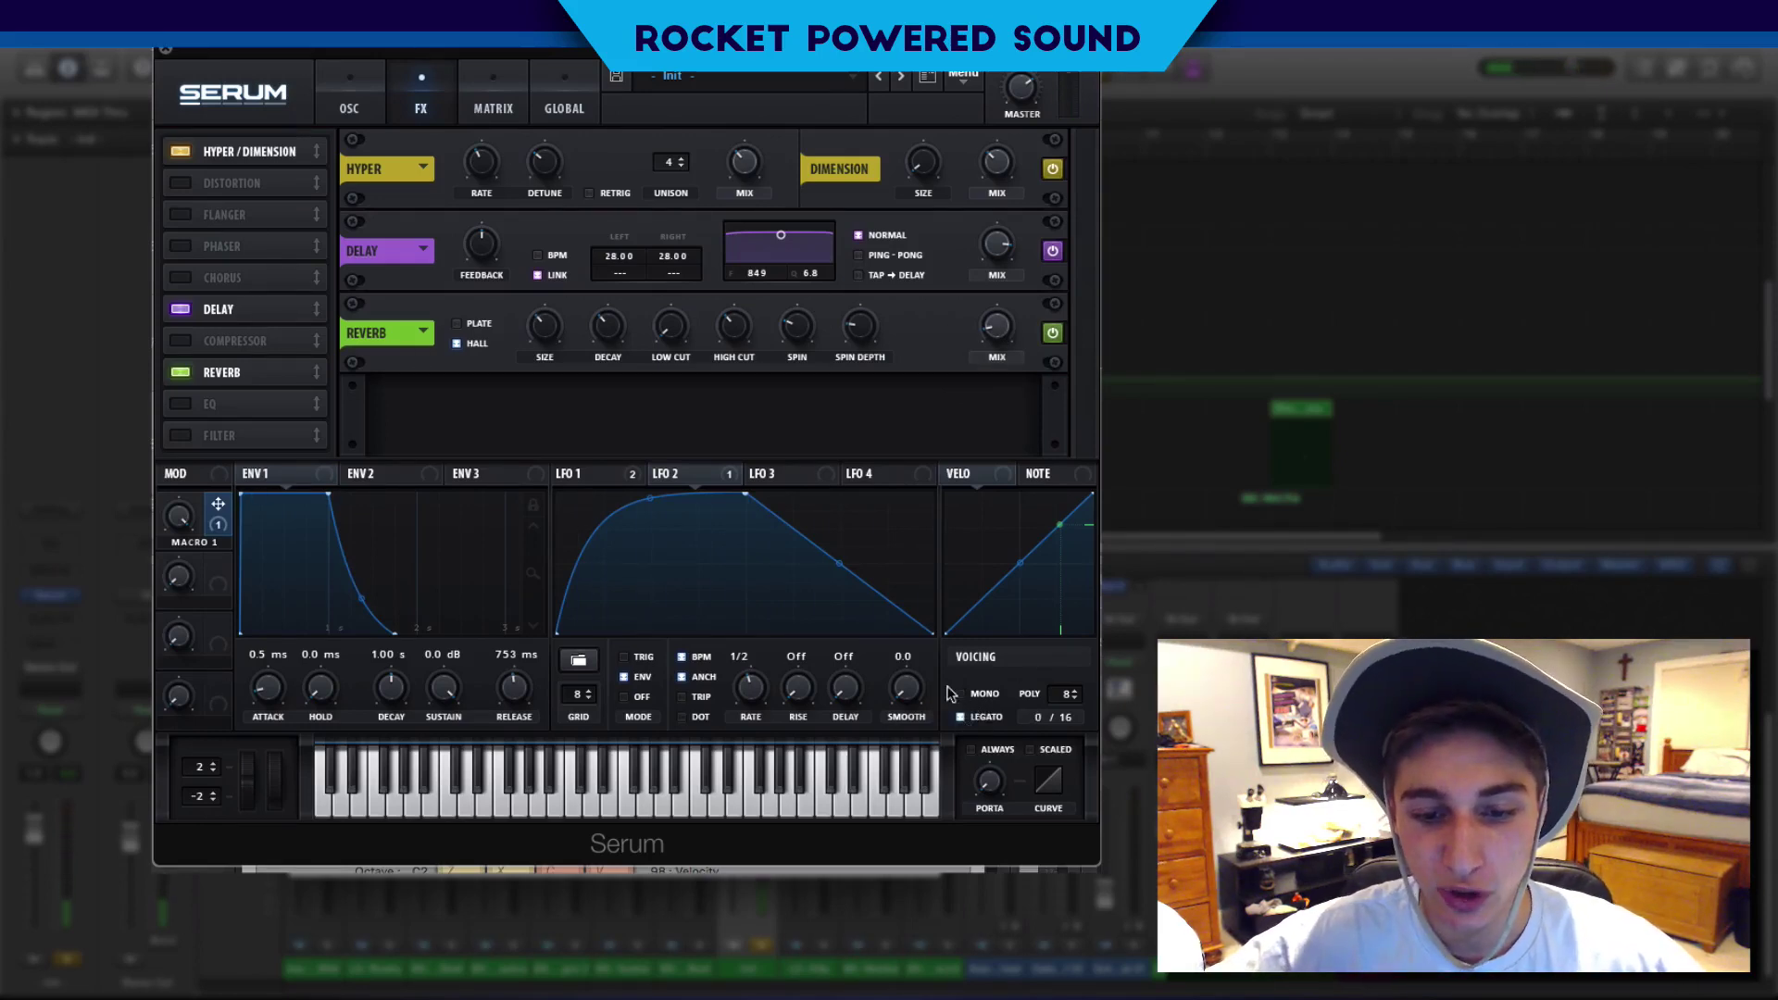
click(960, 693)
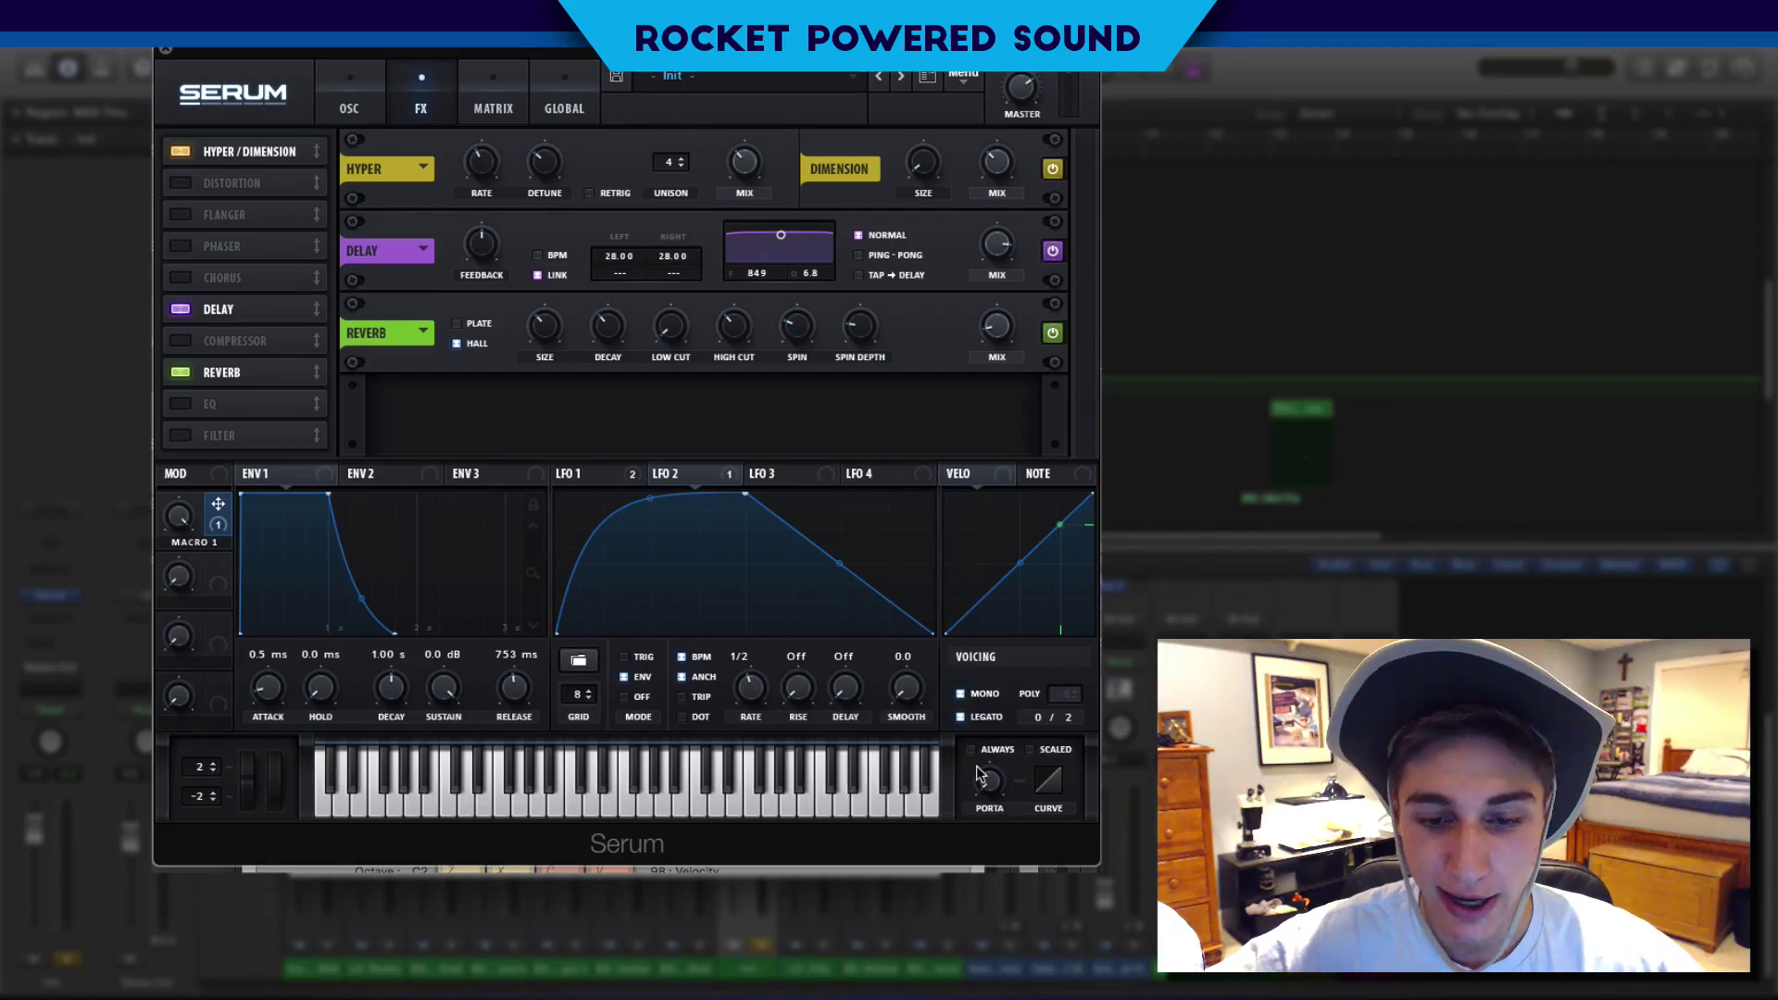
mouse_move(993, 761)
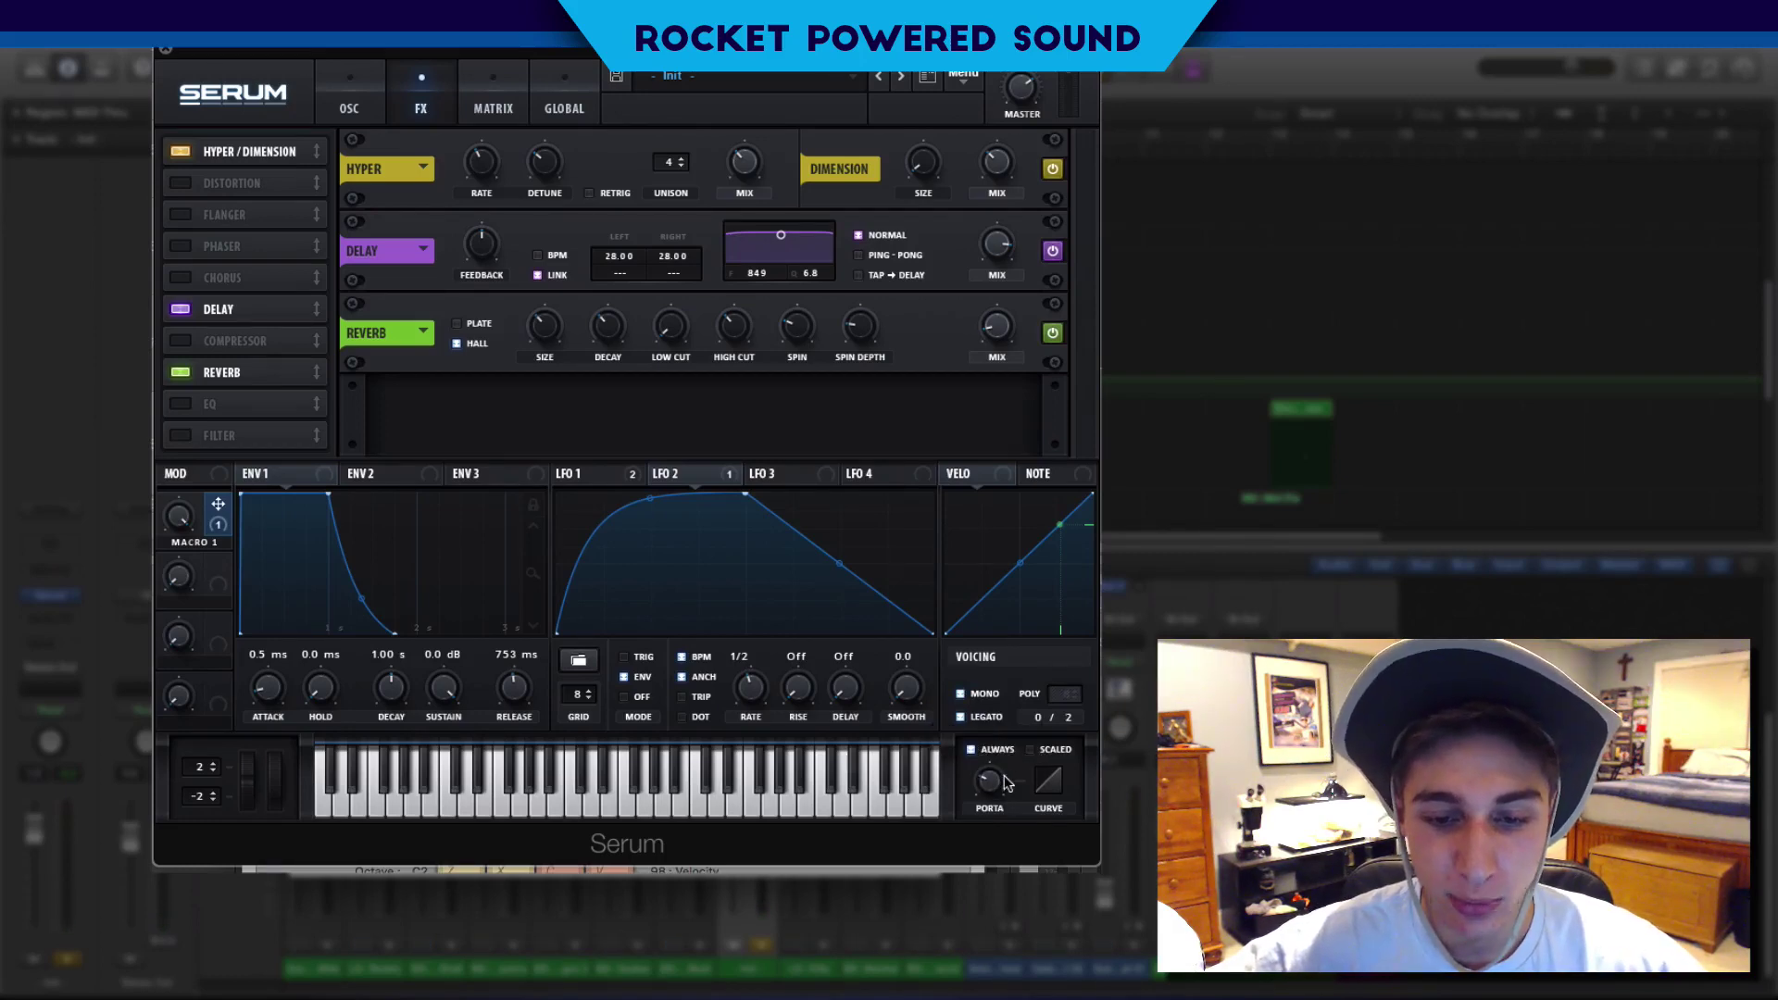
drag(993, 783, 974, 752)
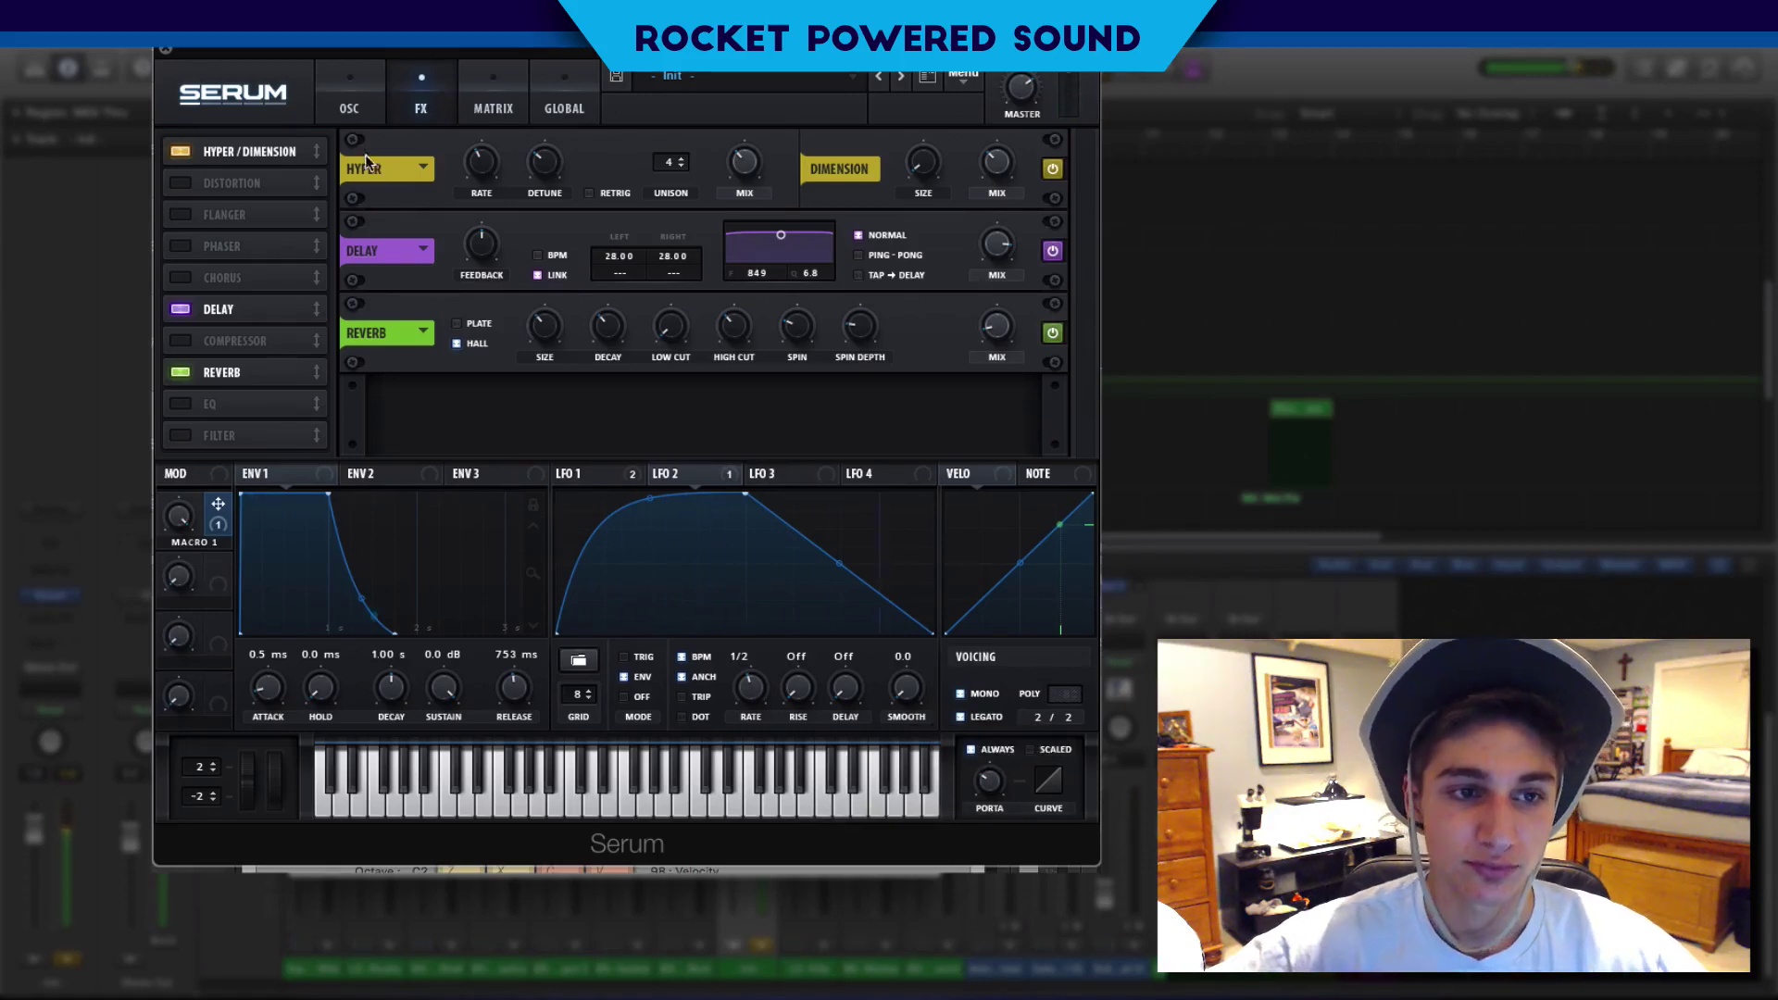
click(352, 110)
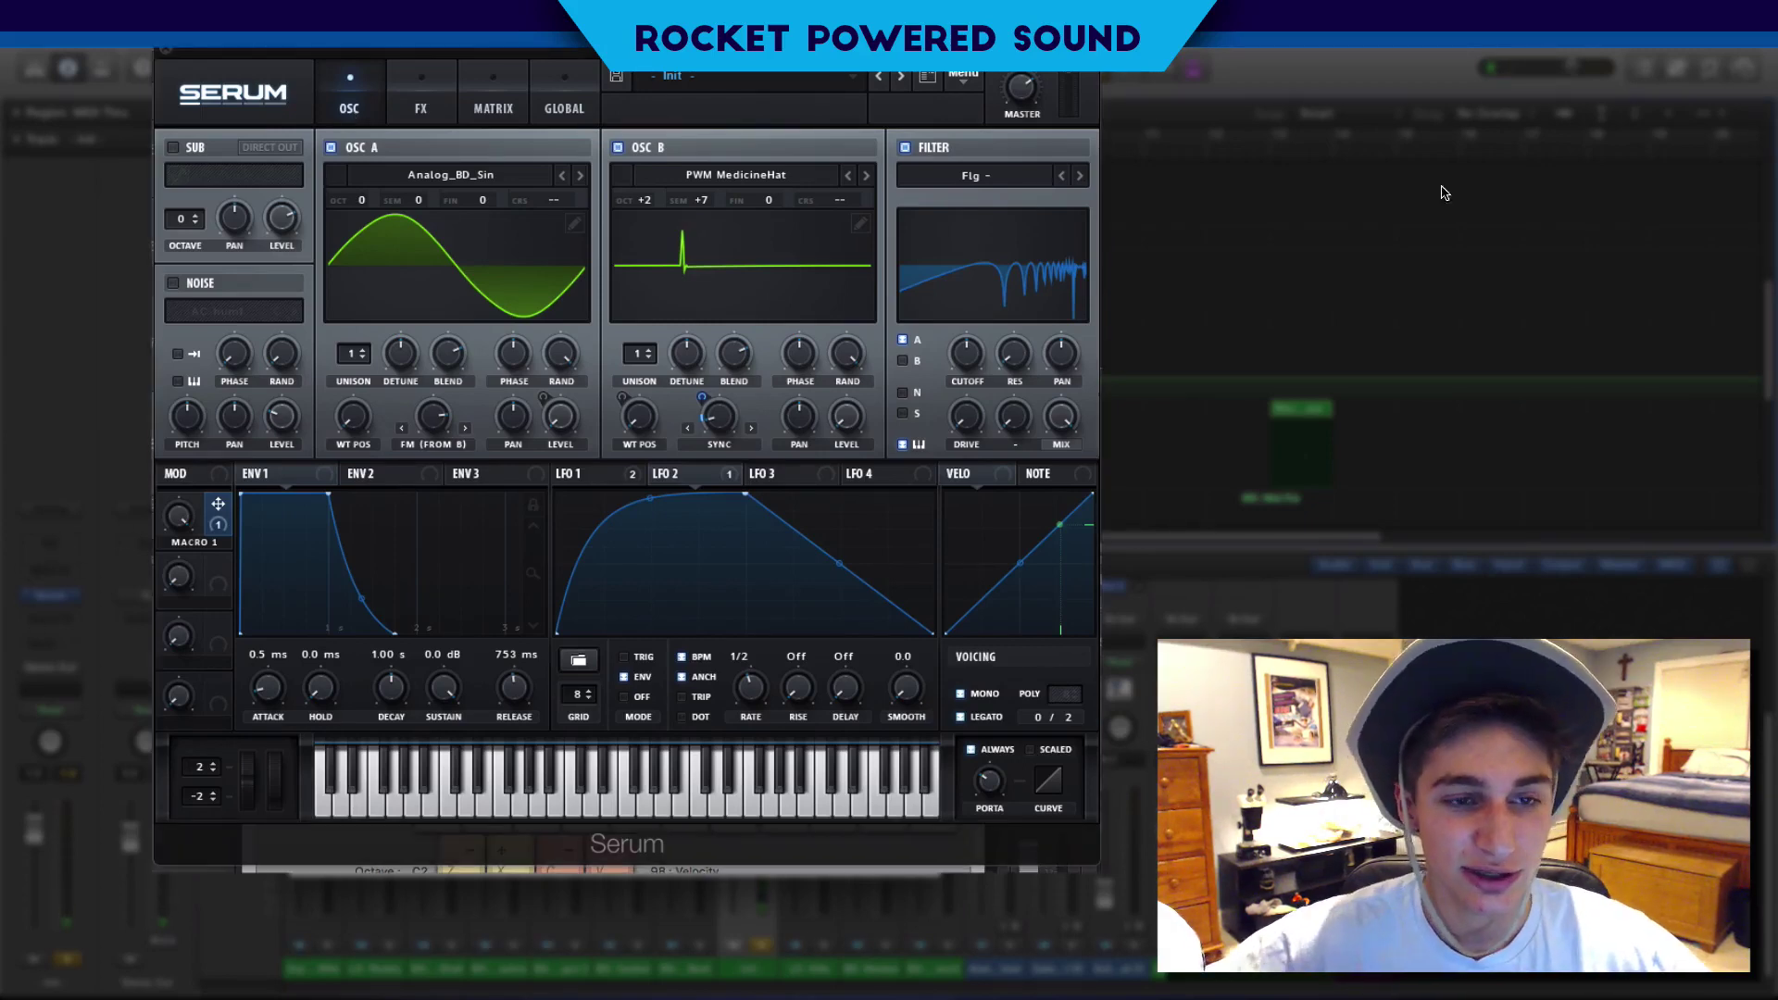
Add Channel EQ with +13 dB at 800 Hz, −12.5 dB at 1260 Hz, +5 dB high shelf at 6000 Hz.
click(50, 545)
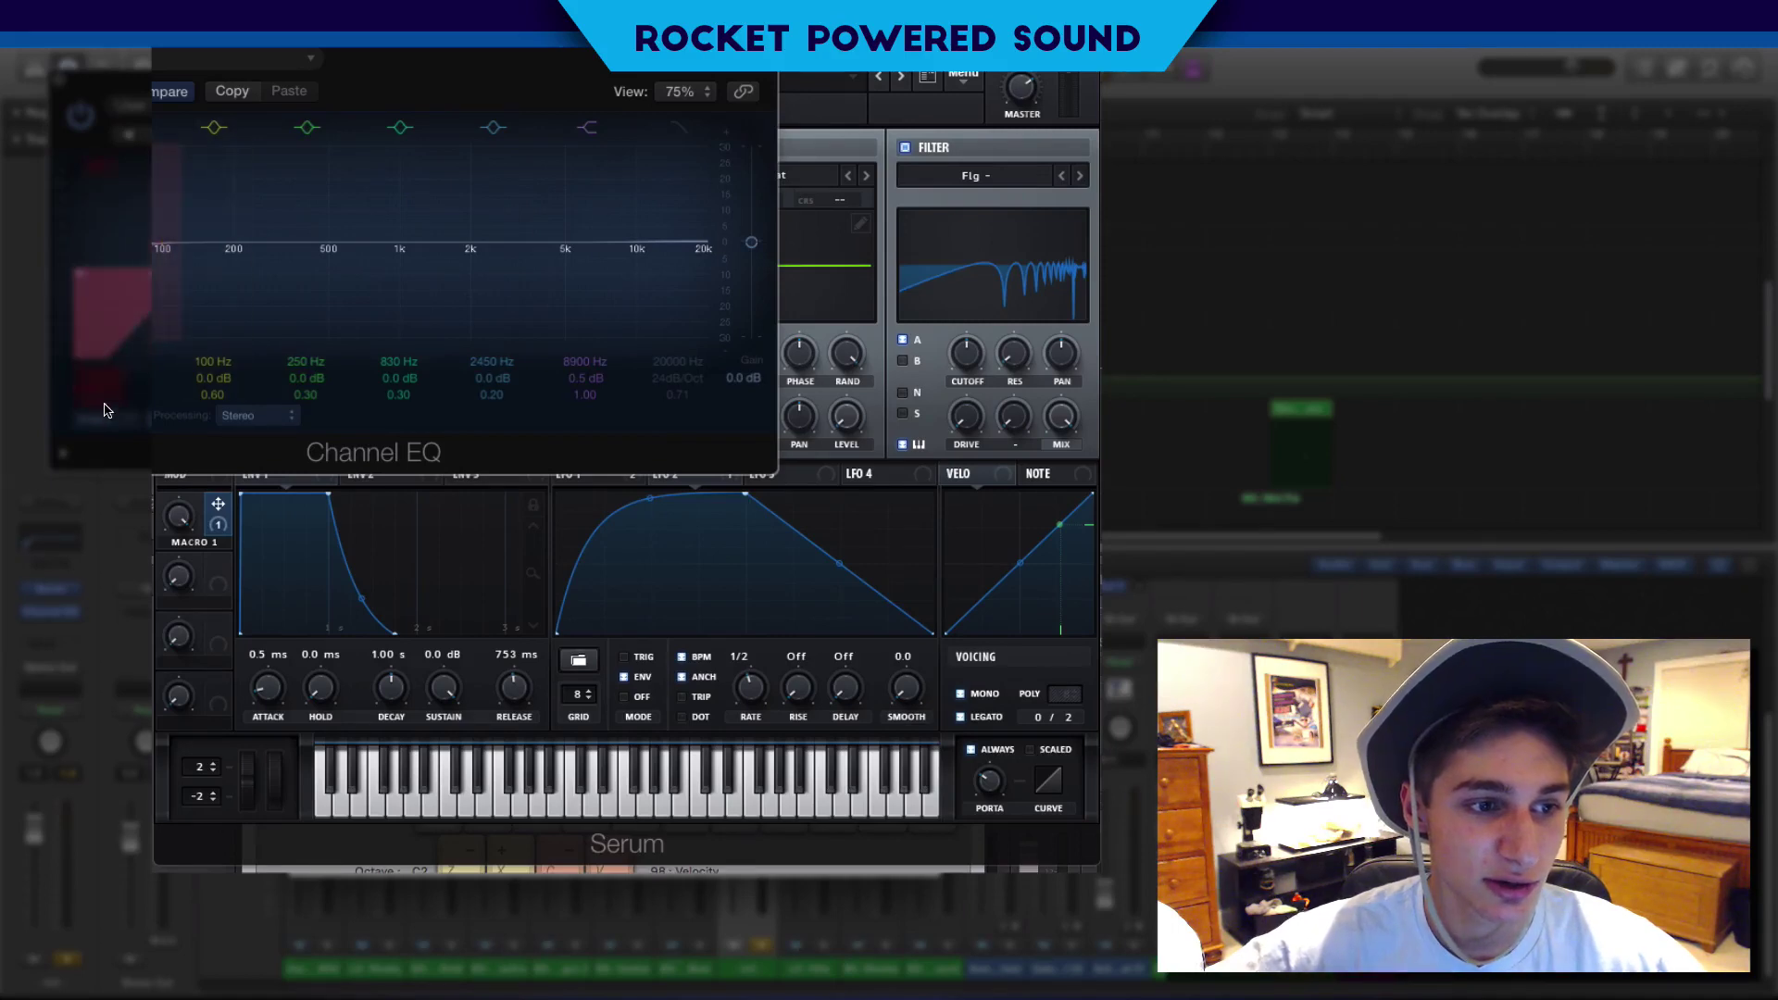
drag(606, 239, 564, 220)
mouse_move(435, 298)
mouse_down()
mouse_move(461, 243)
mouse_move(511, 221)
mouse_move(444, 245)
mouse_move(386, 226)
mouse_move(480, 285)
mouse_move(500, 273)
mouse_move(423, 303)
mouse_up()
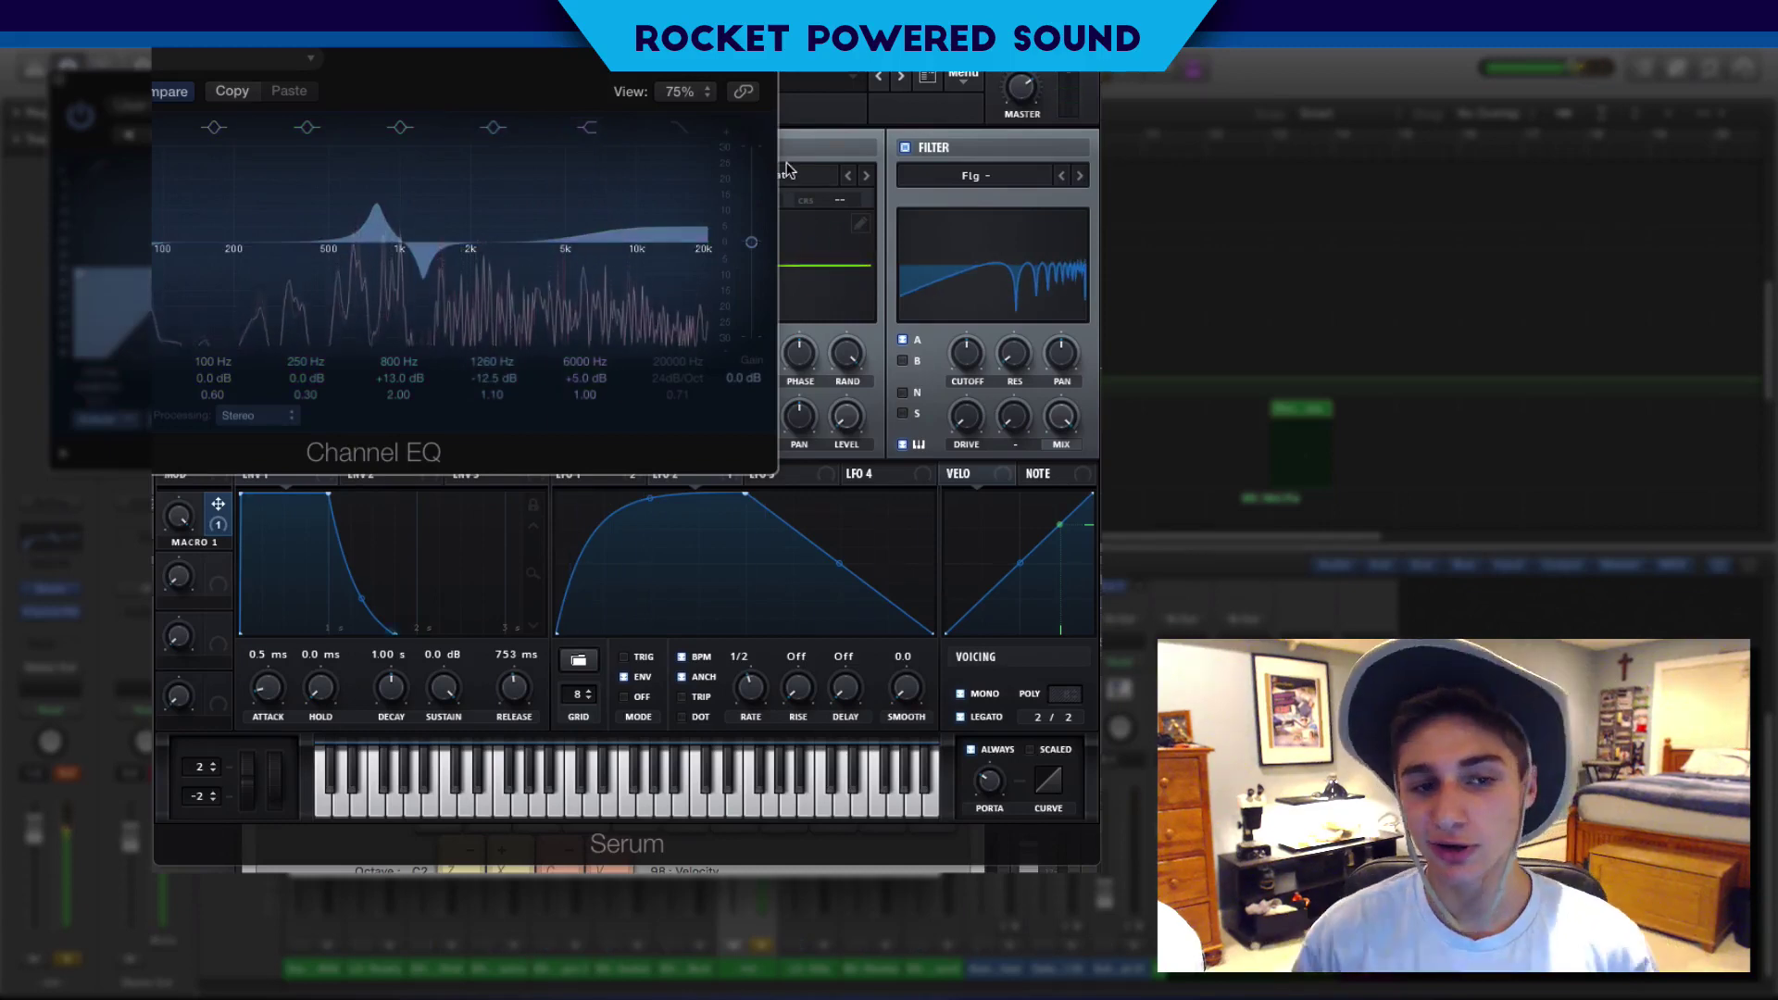